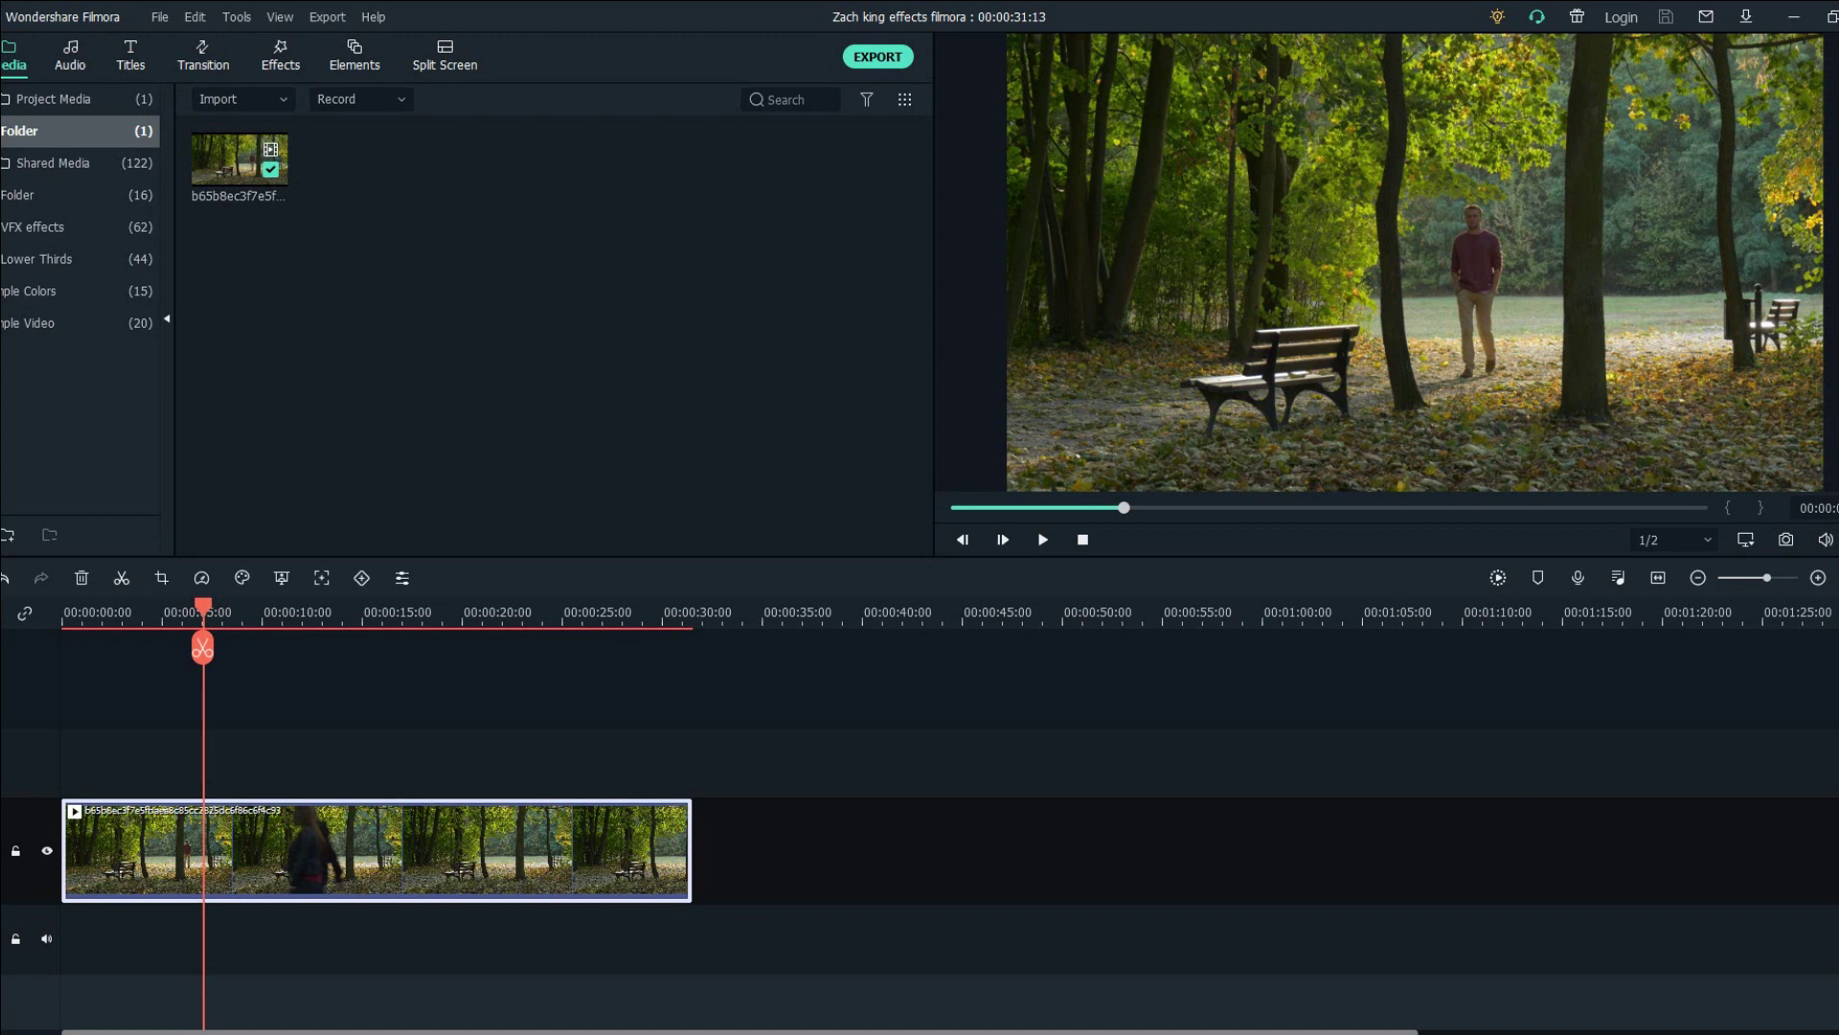
- Split the park clip at about 7, 10 and 17 seconds
click(203, 648)
drag(202, 648, 258, 647)
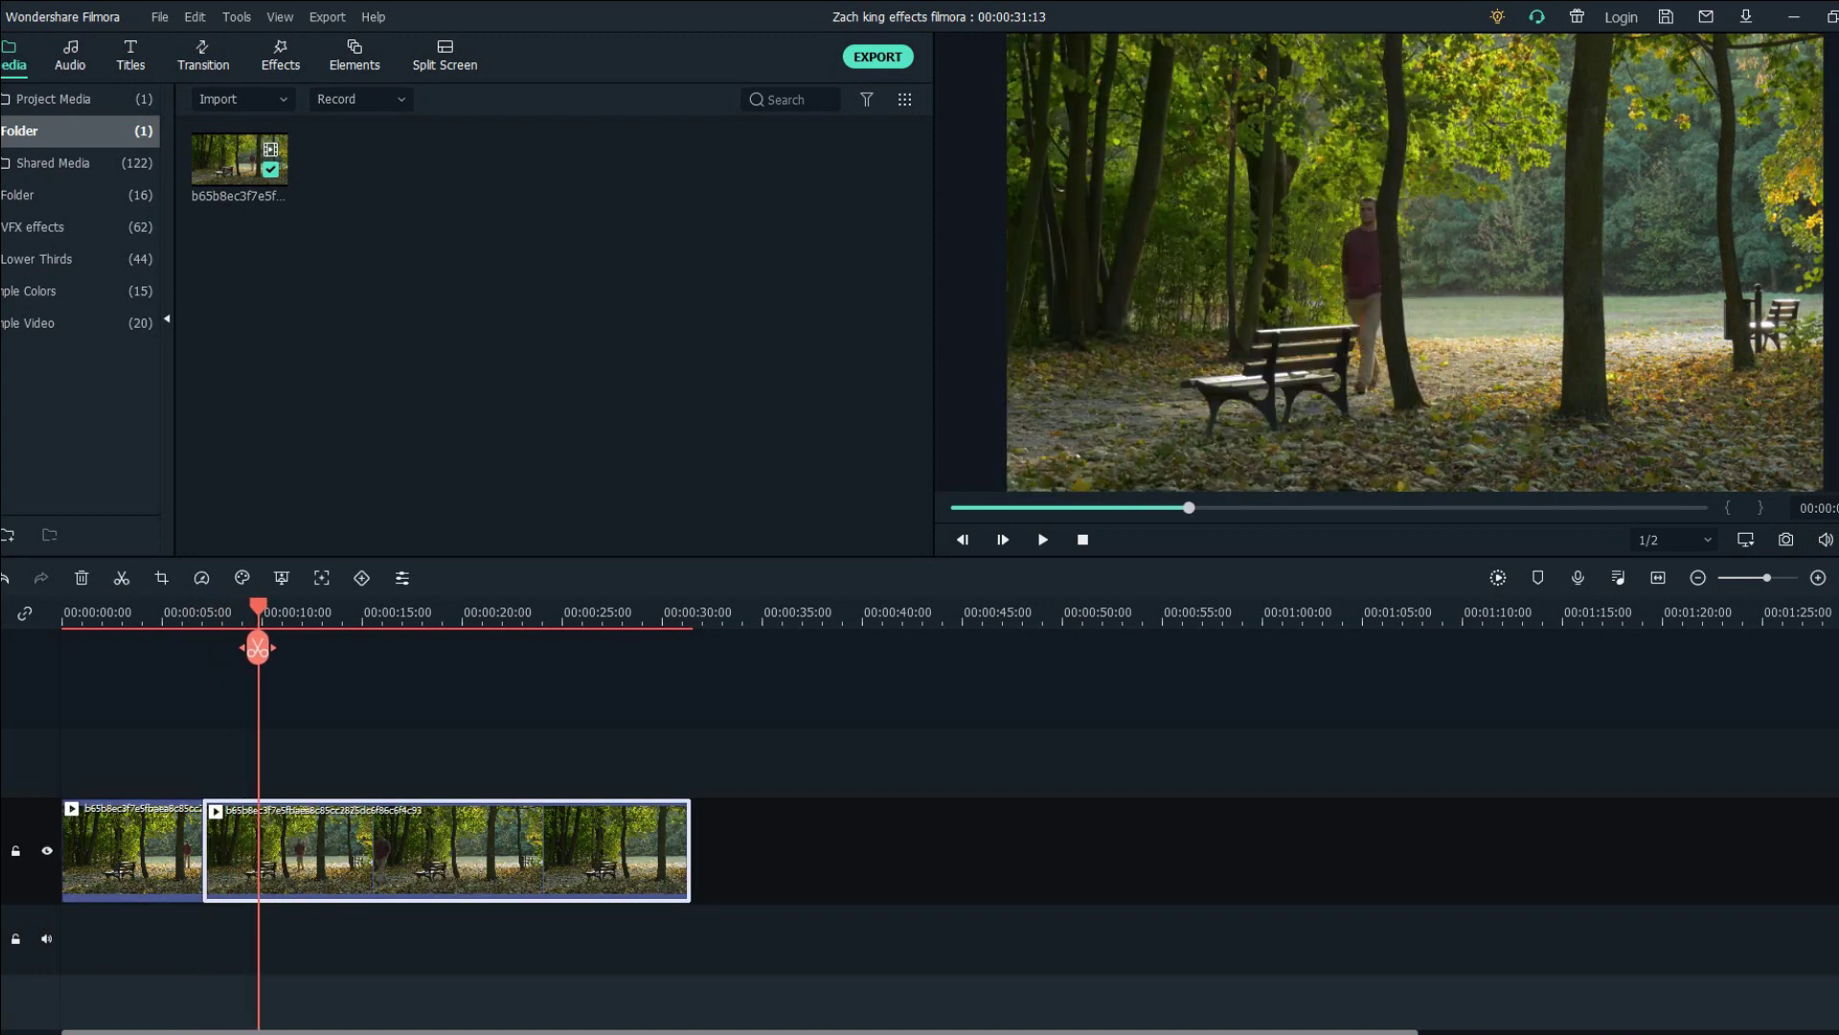
click(258, 648)
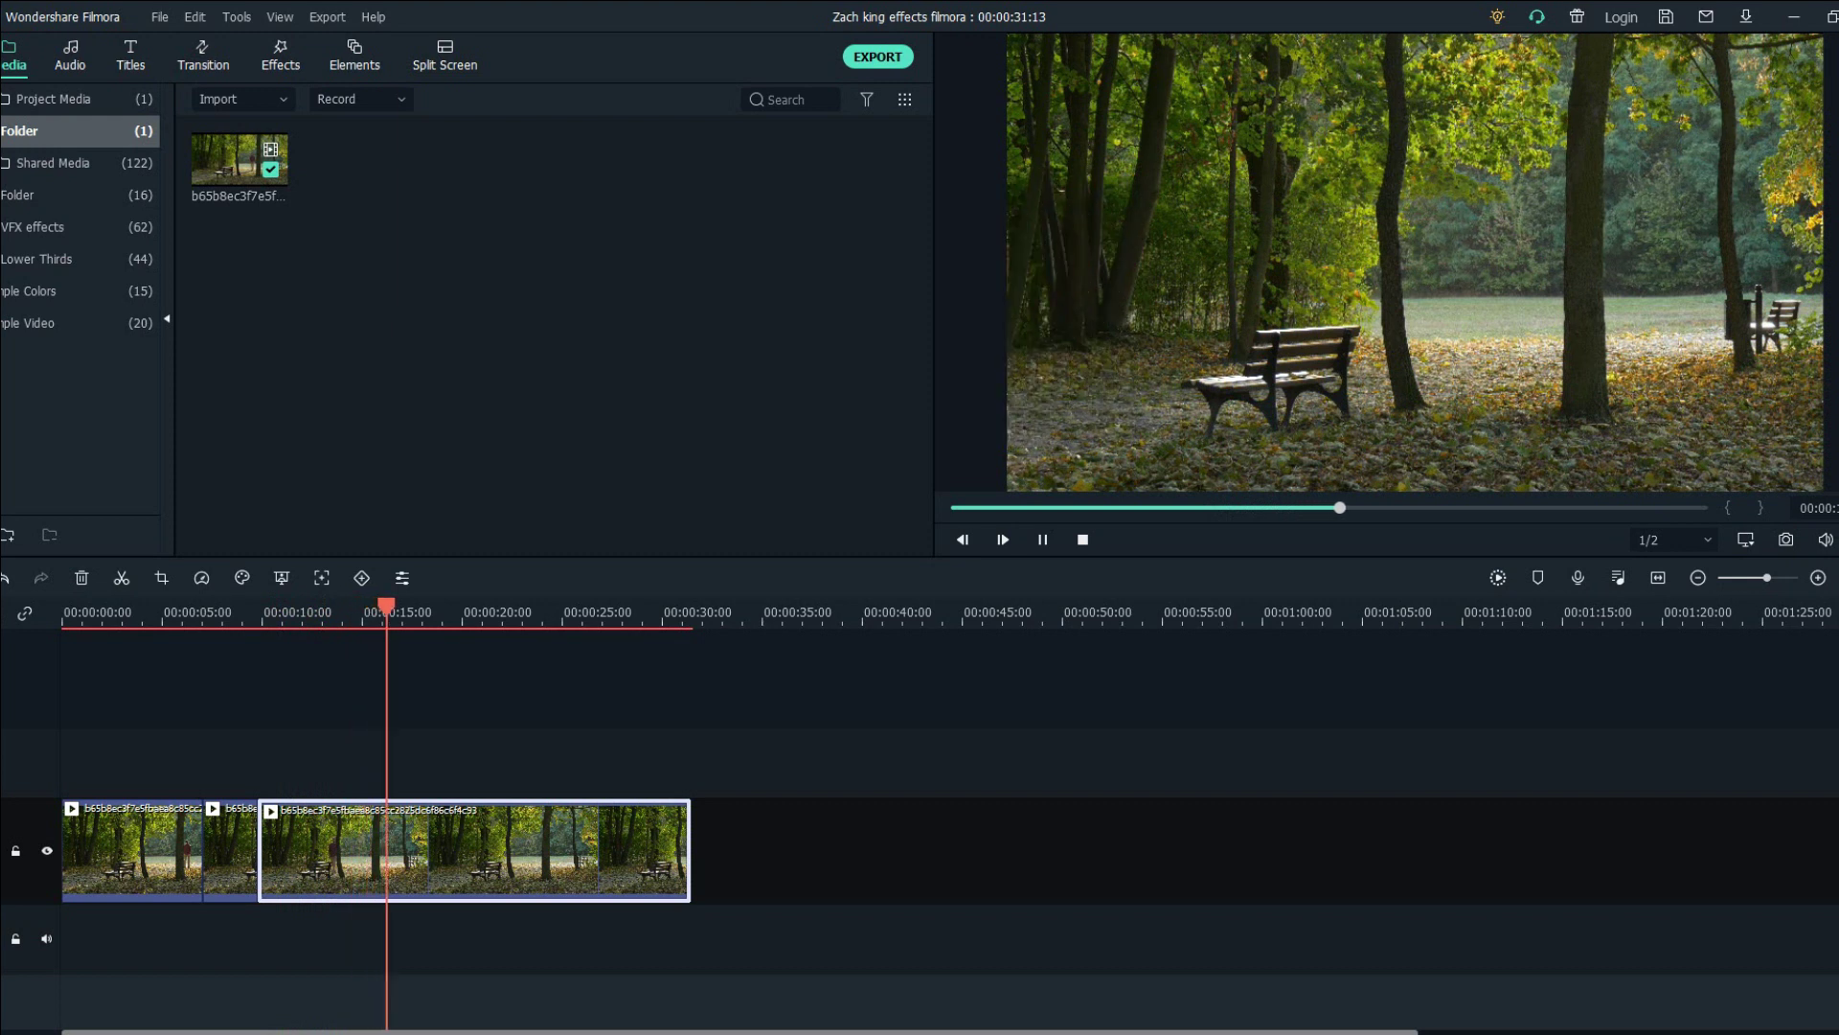
key(space)
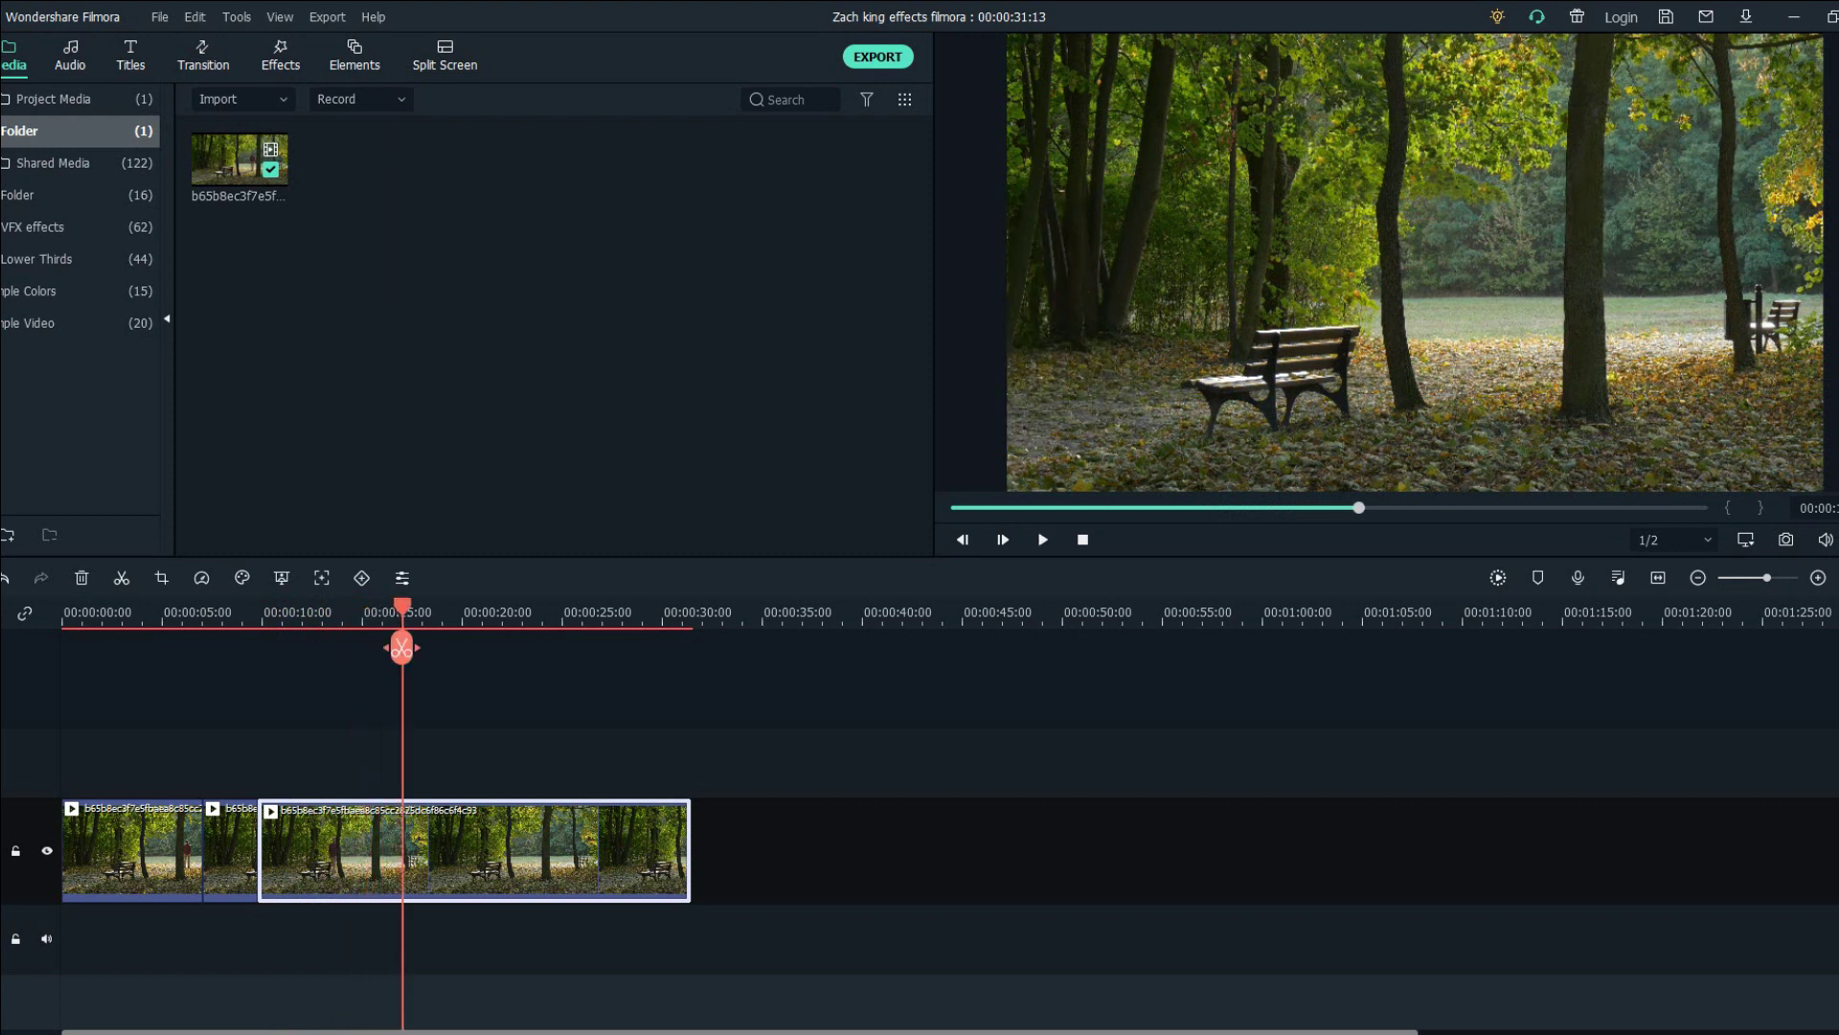
click(401, 648)
- Place a second full-length copy of the park clip on the track above the segments, starting at zero
drag(402, 606, 63, 605)
scroll(402, 849, up, 5)
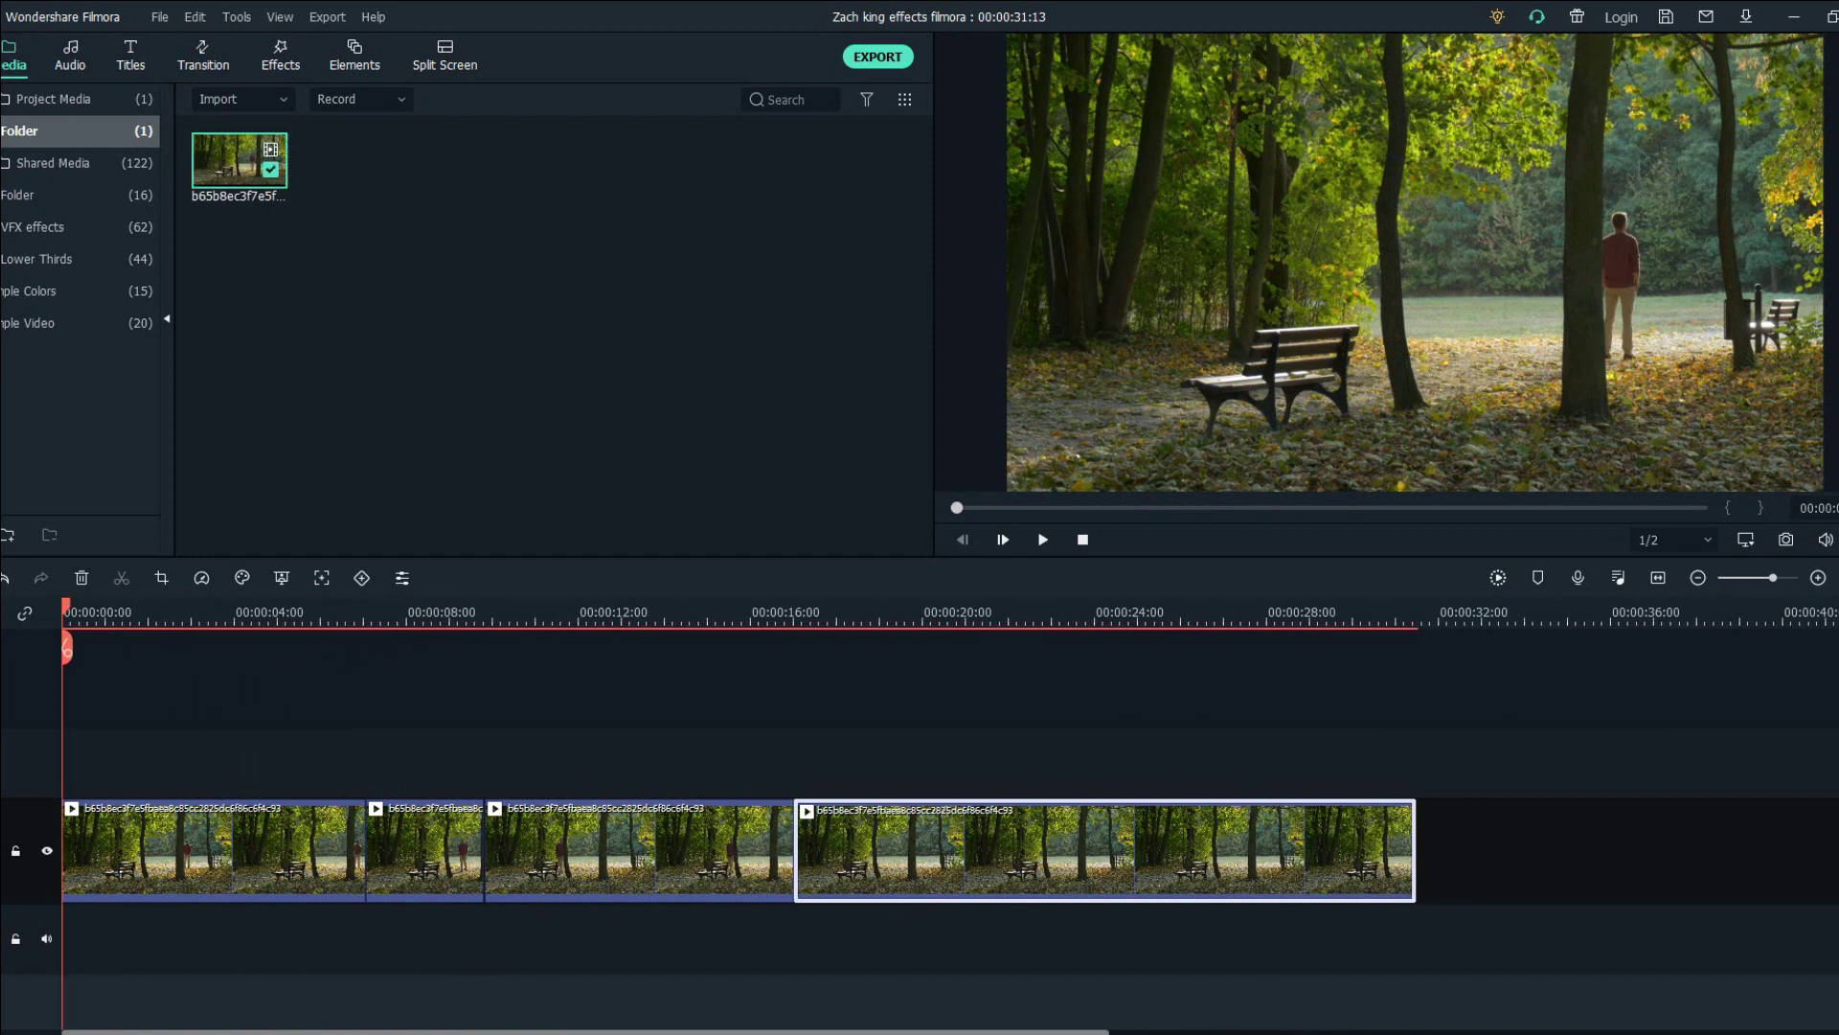
drag(239, 160, 65, 763)
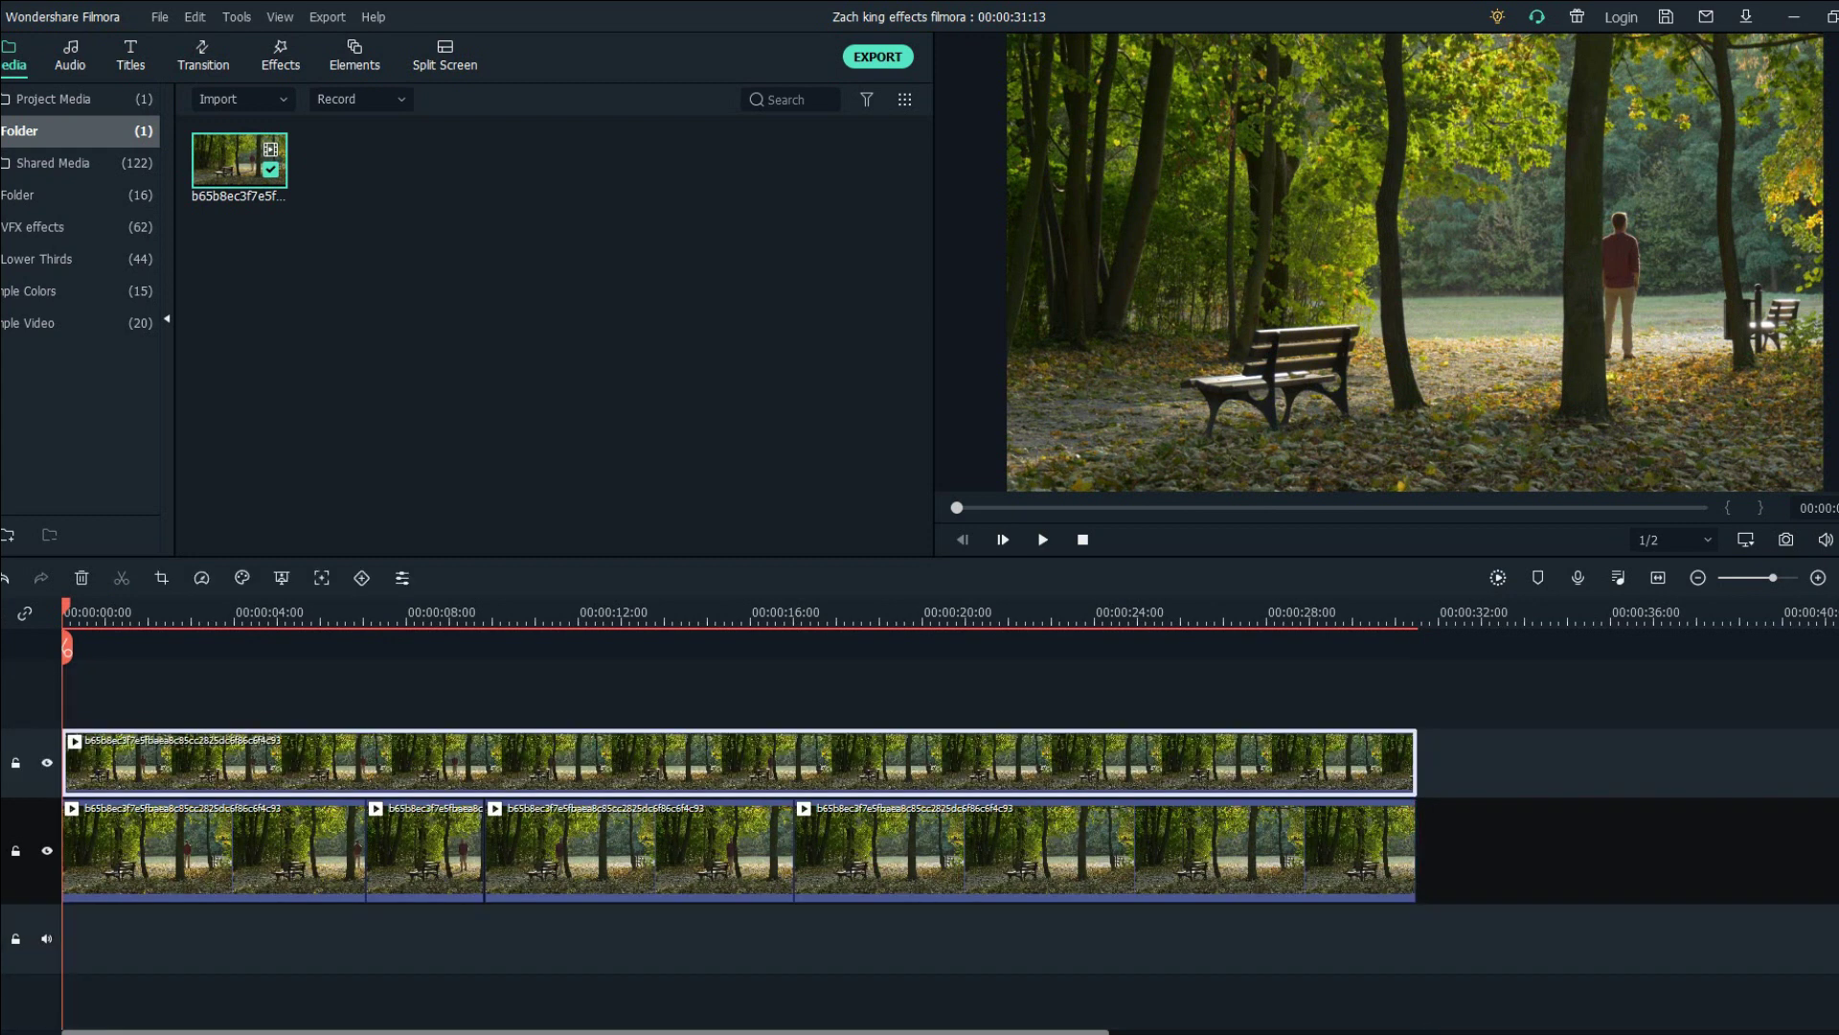
- Select all four split segments and move them together onto the track above the full-length copy
drag(1101, 944, 221, 857)
drag(220, 852, 220, 694)
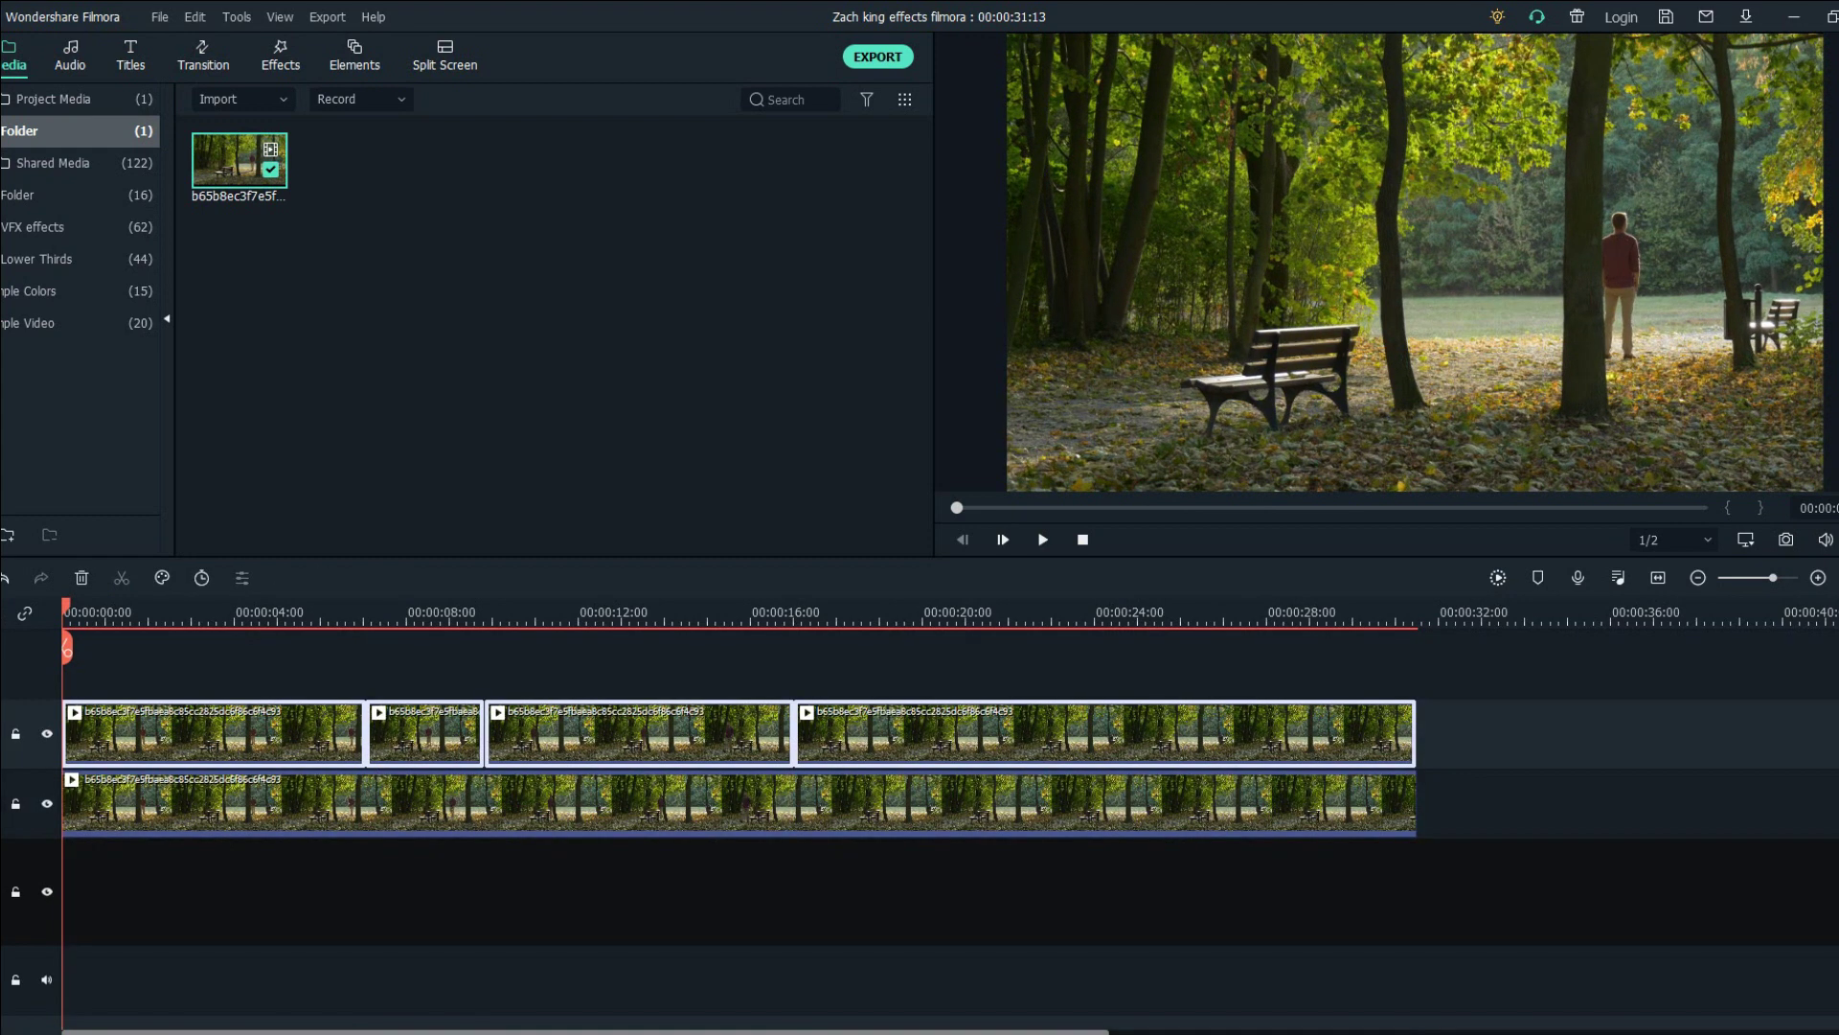
scroll(738, 769, up, 3)
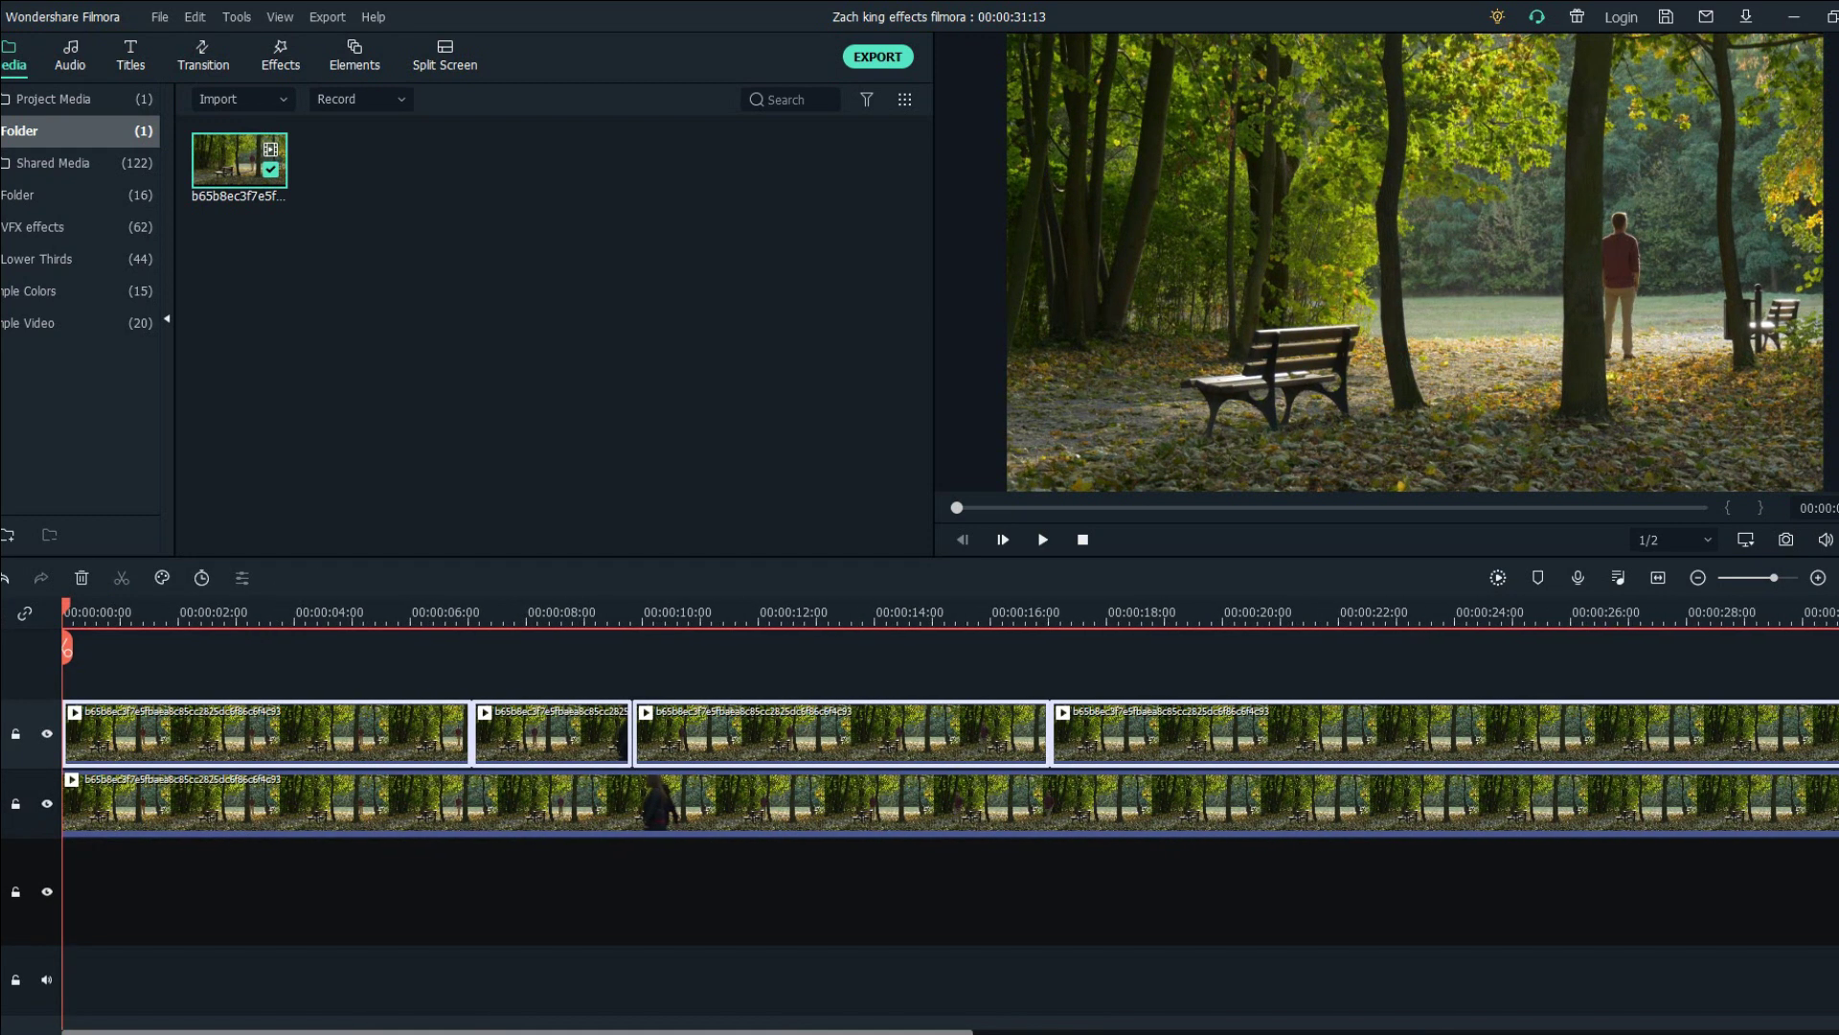
- Slide the full-length copy to the third segment's start, and delete that copy from the timeline
scroll(737, 769, down, 7)
click(738, 896)
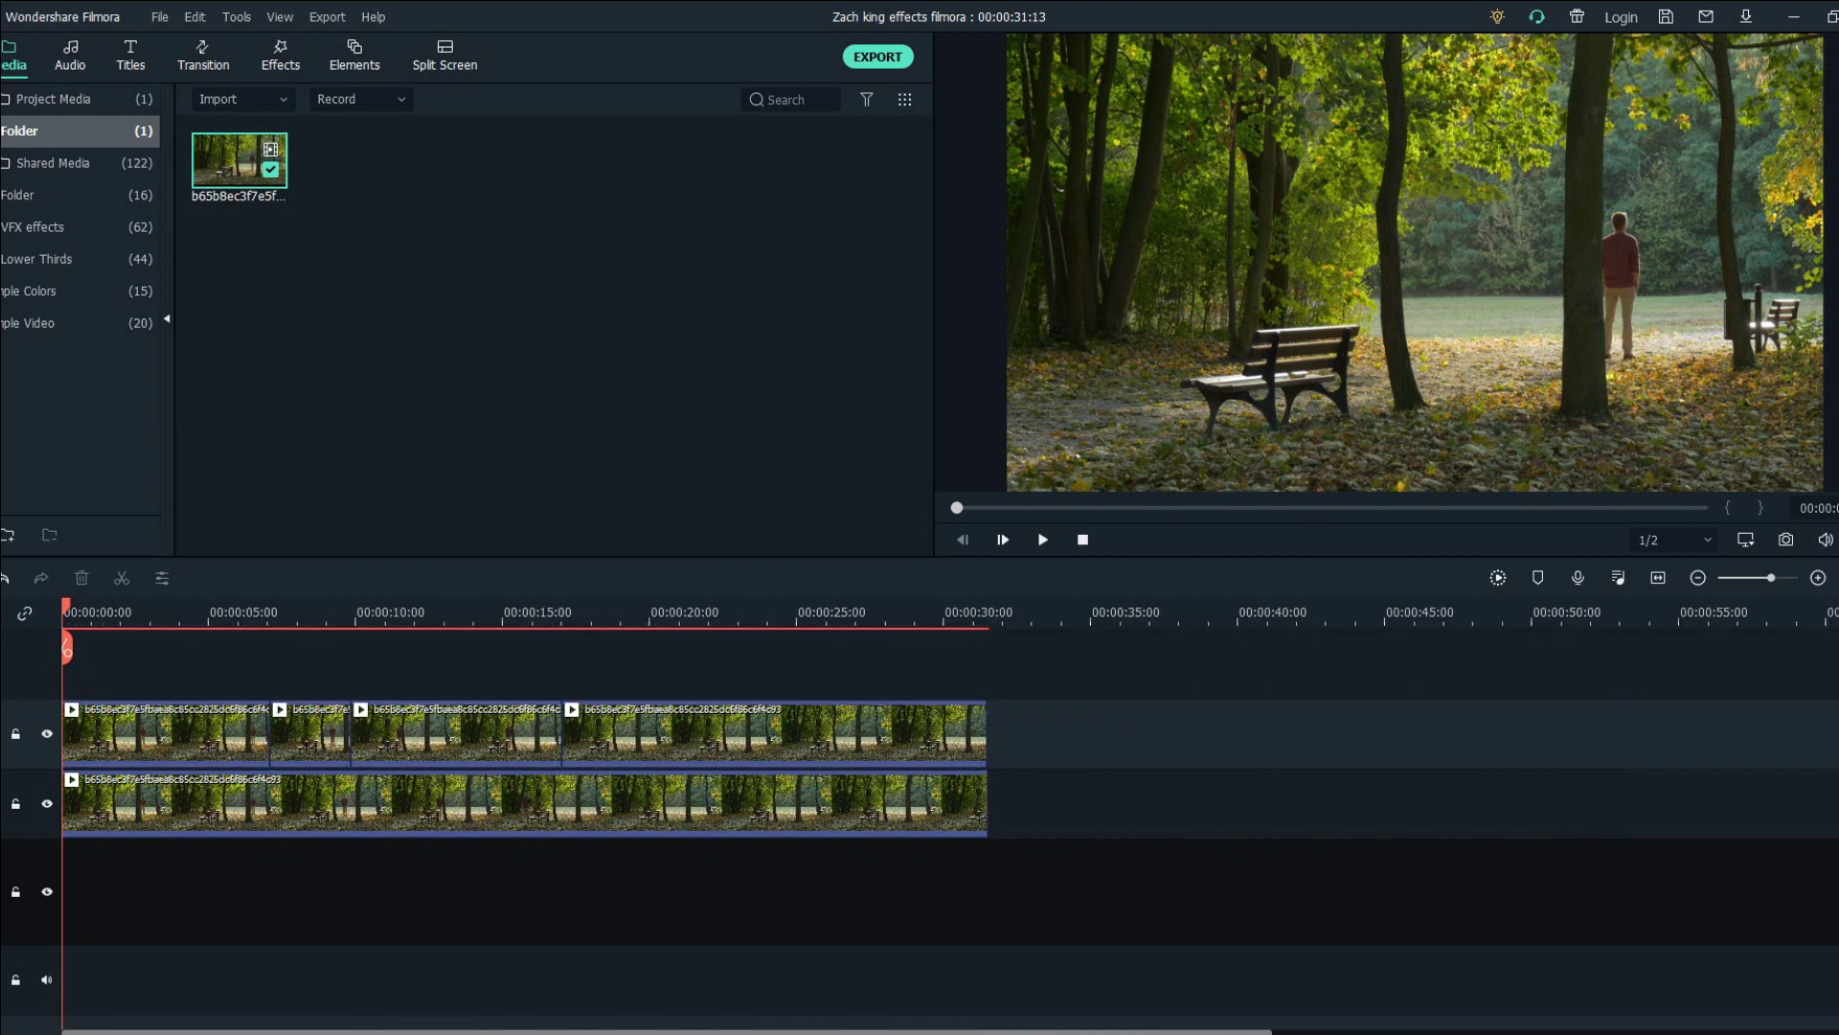
drag(537, 804, 825, 804)
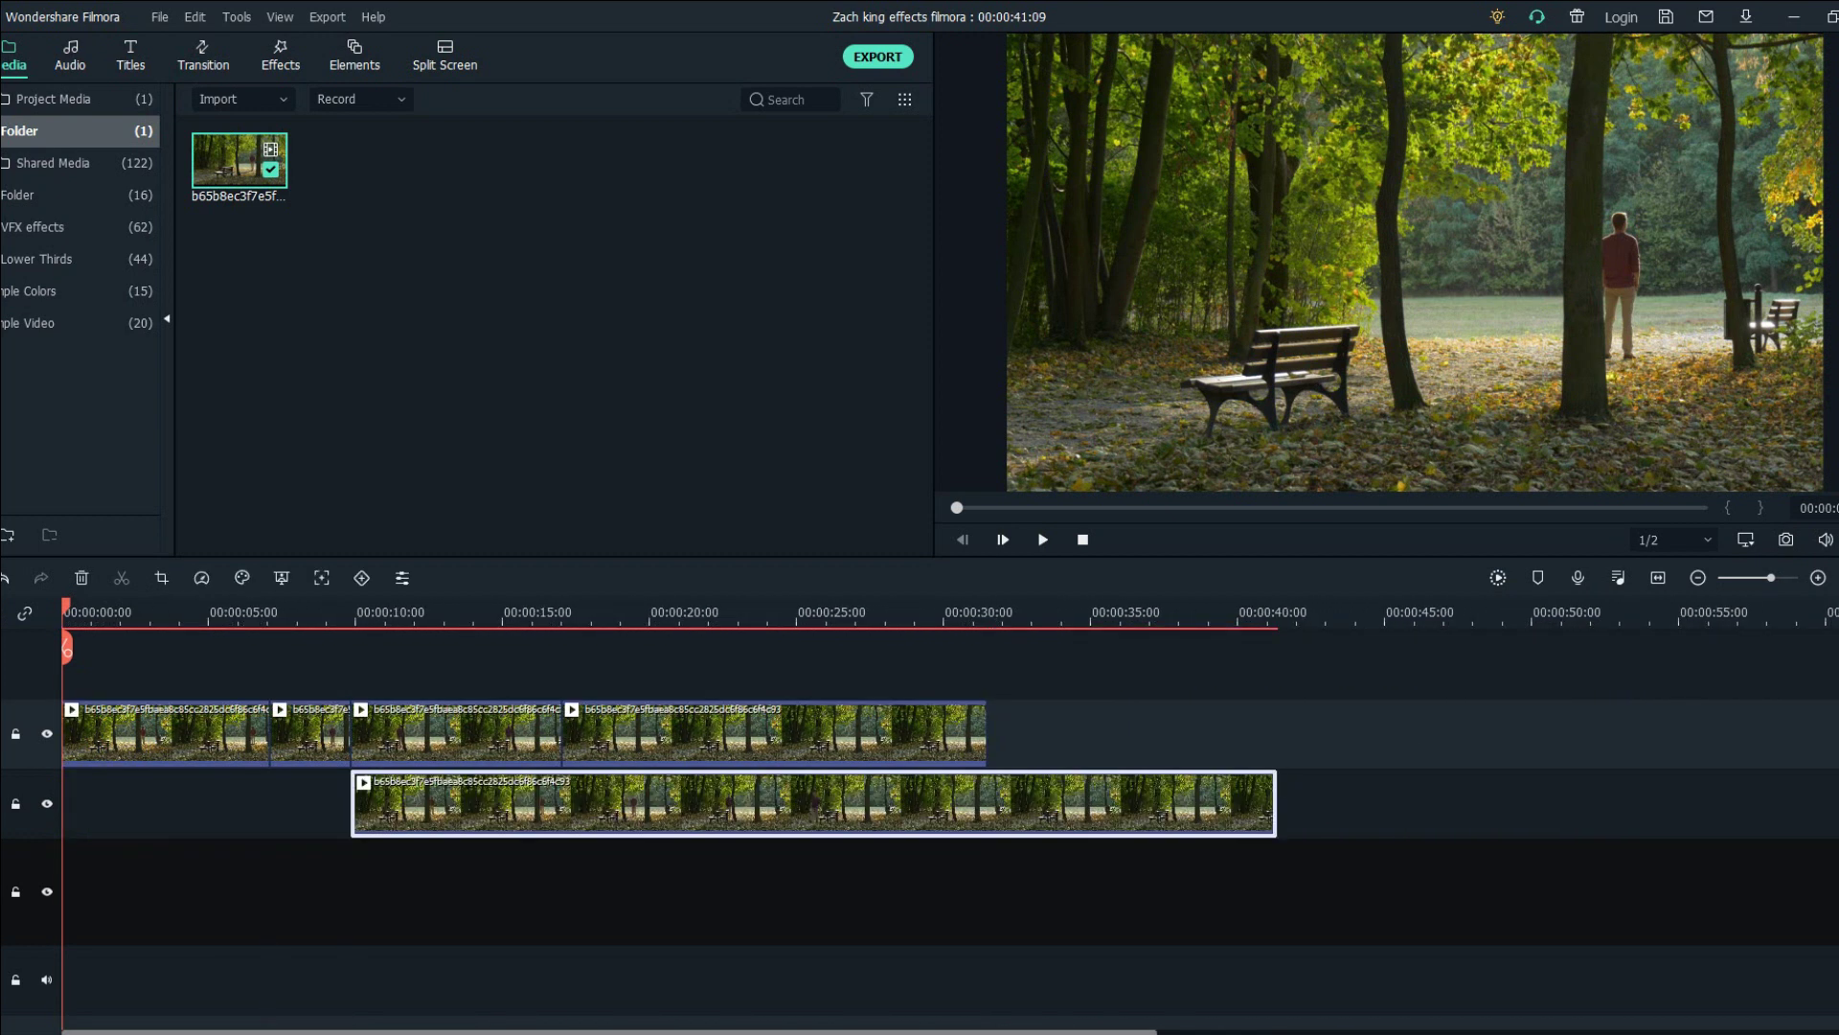
key(Delete)
- Play across the cut at about 10 seconds and delete the short second segment, closing its gap
click(350, 613)
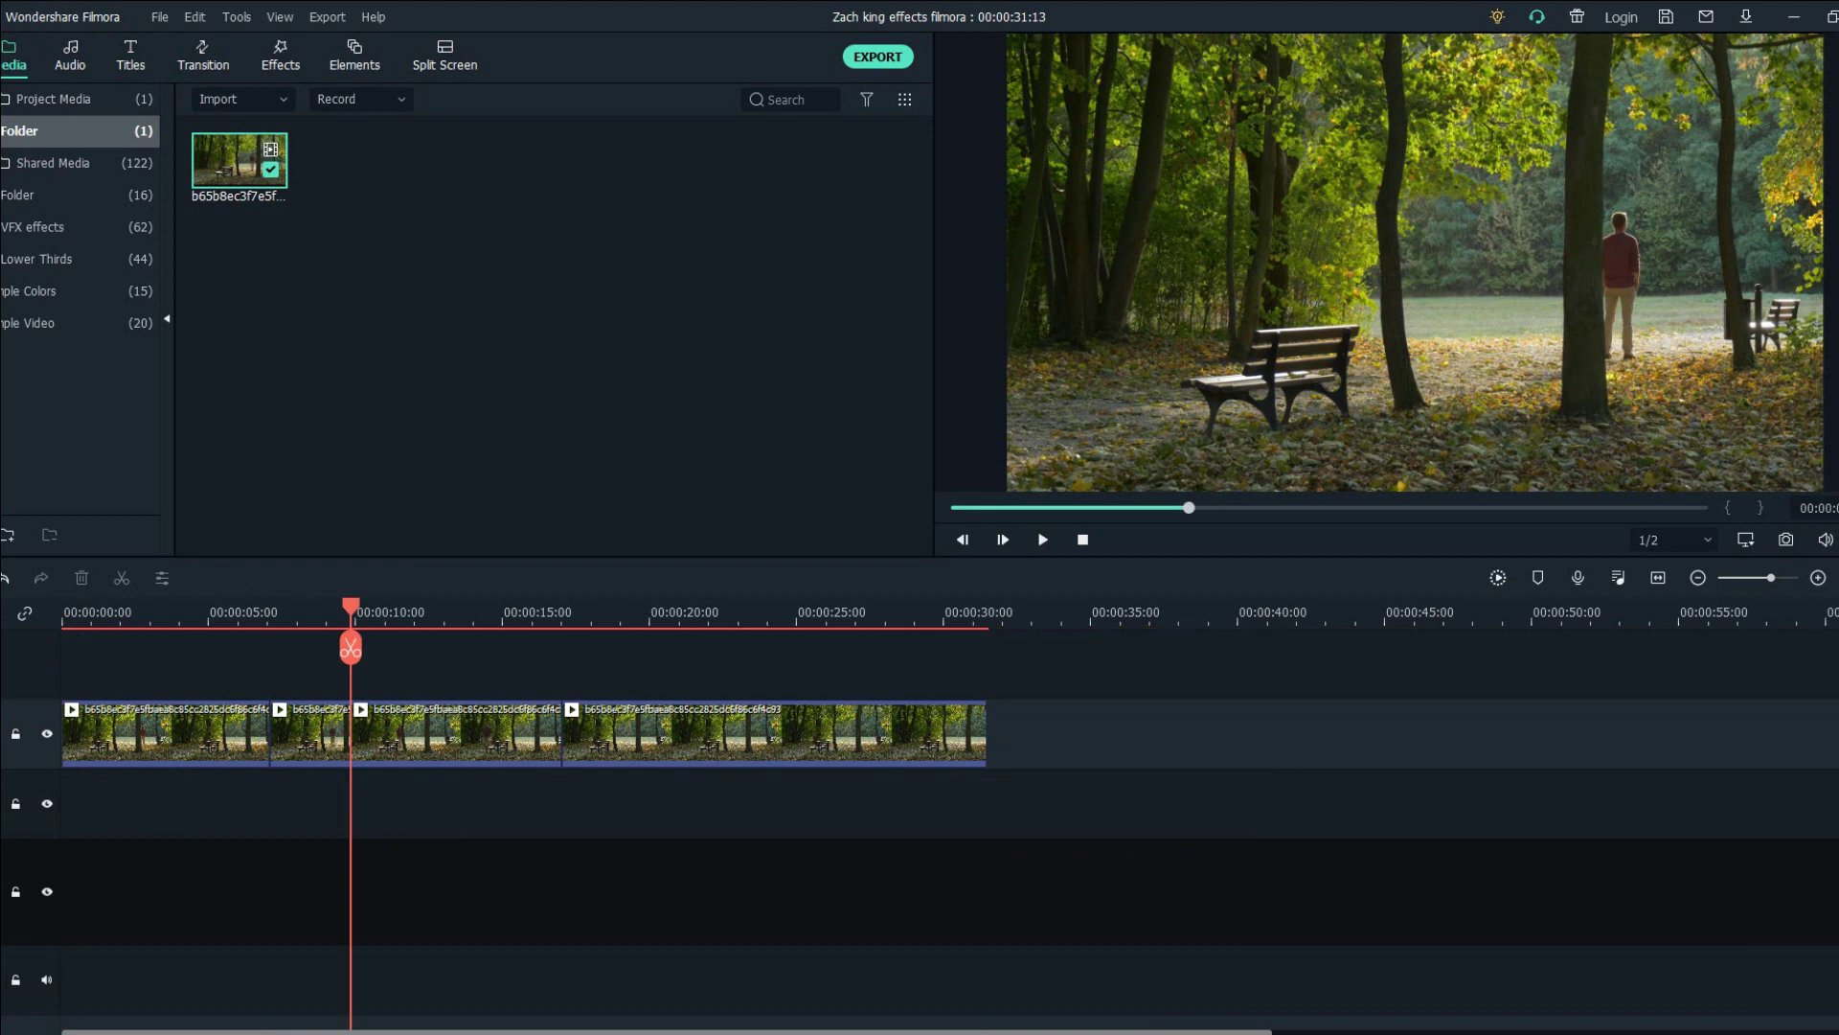
drag(351, 613, 232, 628)
key(space)
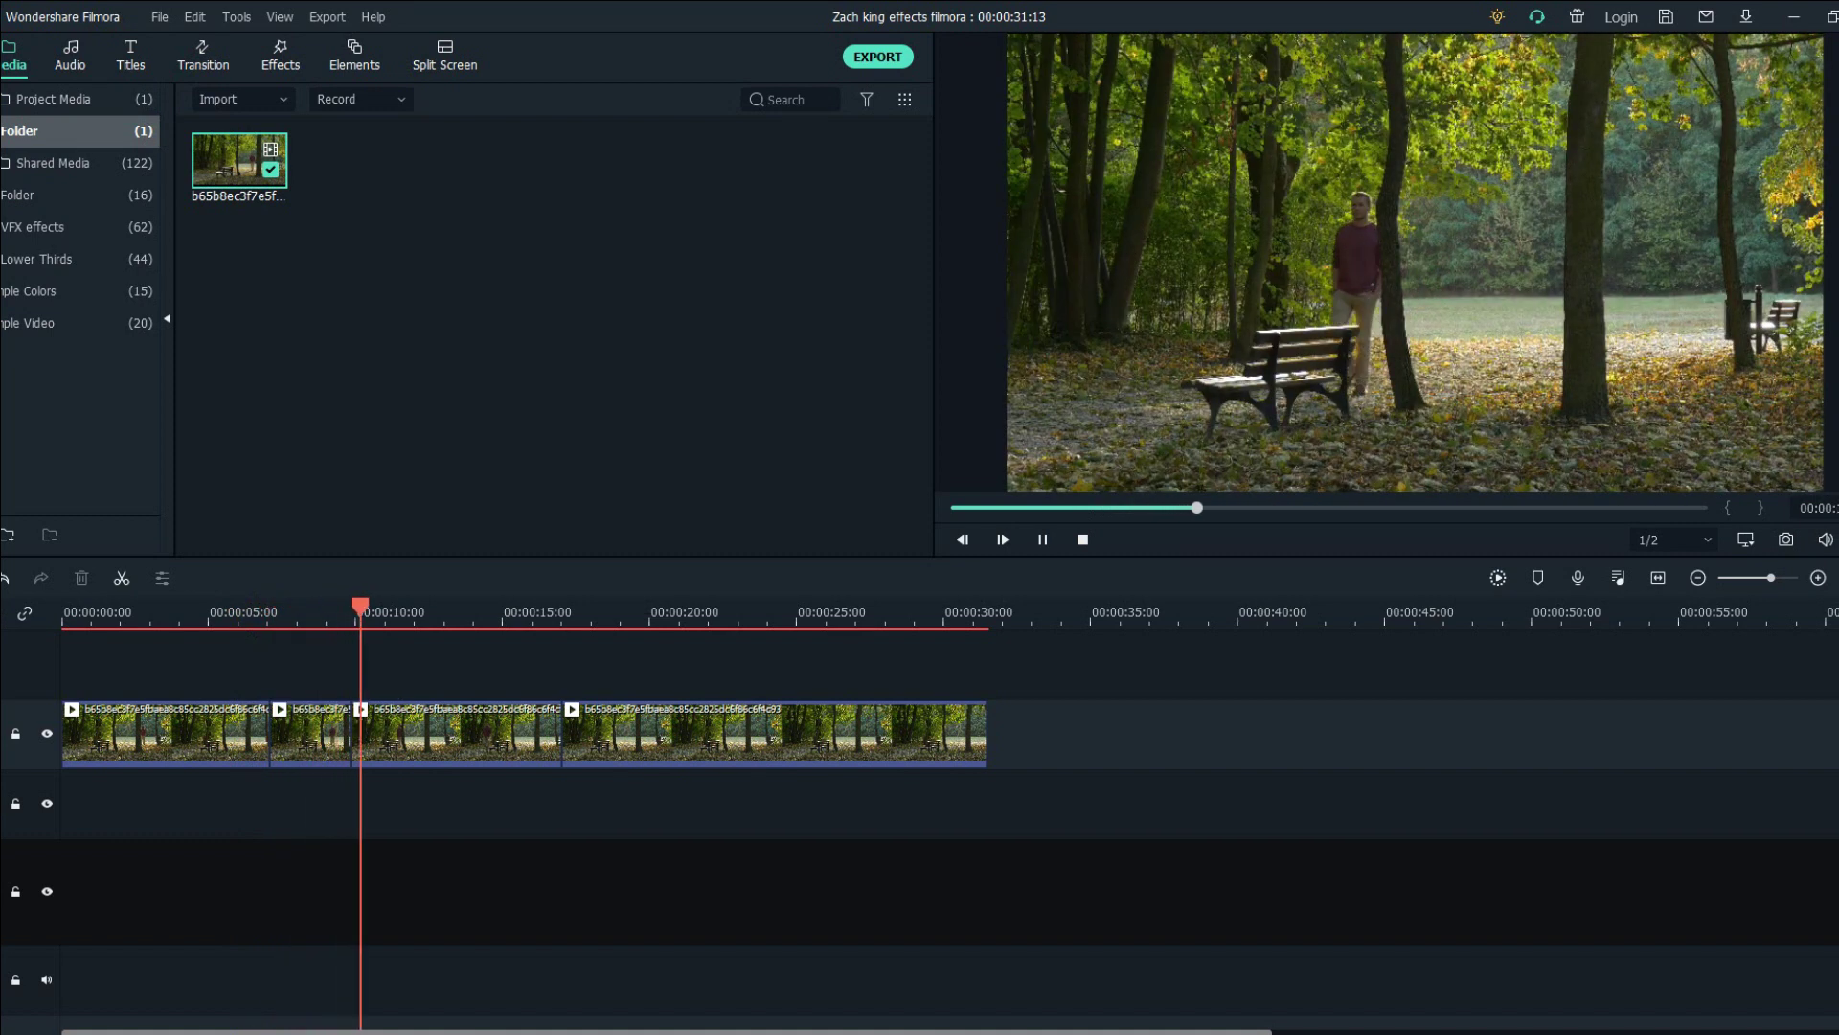
click(311, 736)
key(Delete)
- Return the playhead to the start of the timeline and save the project
key(Up)
key(Home)
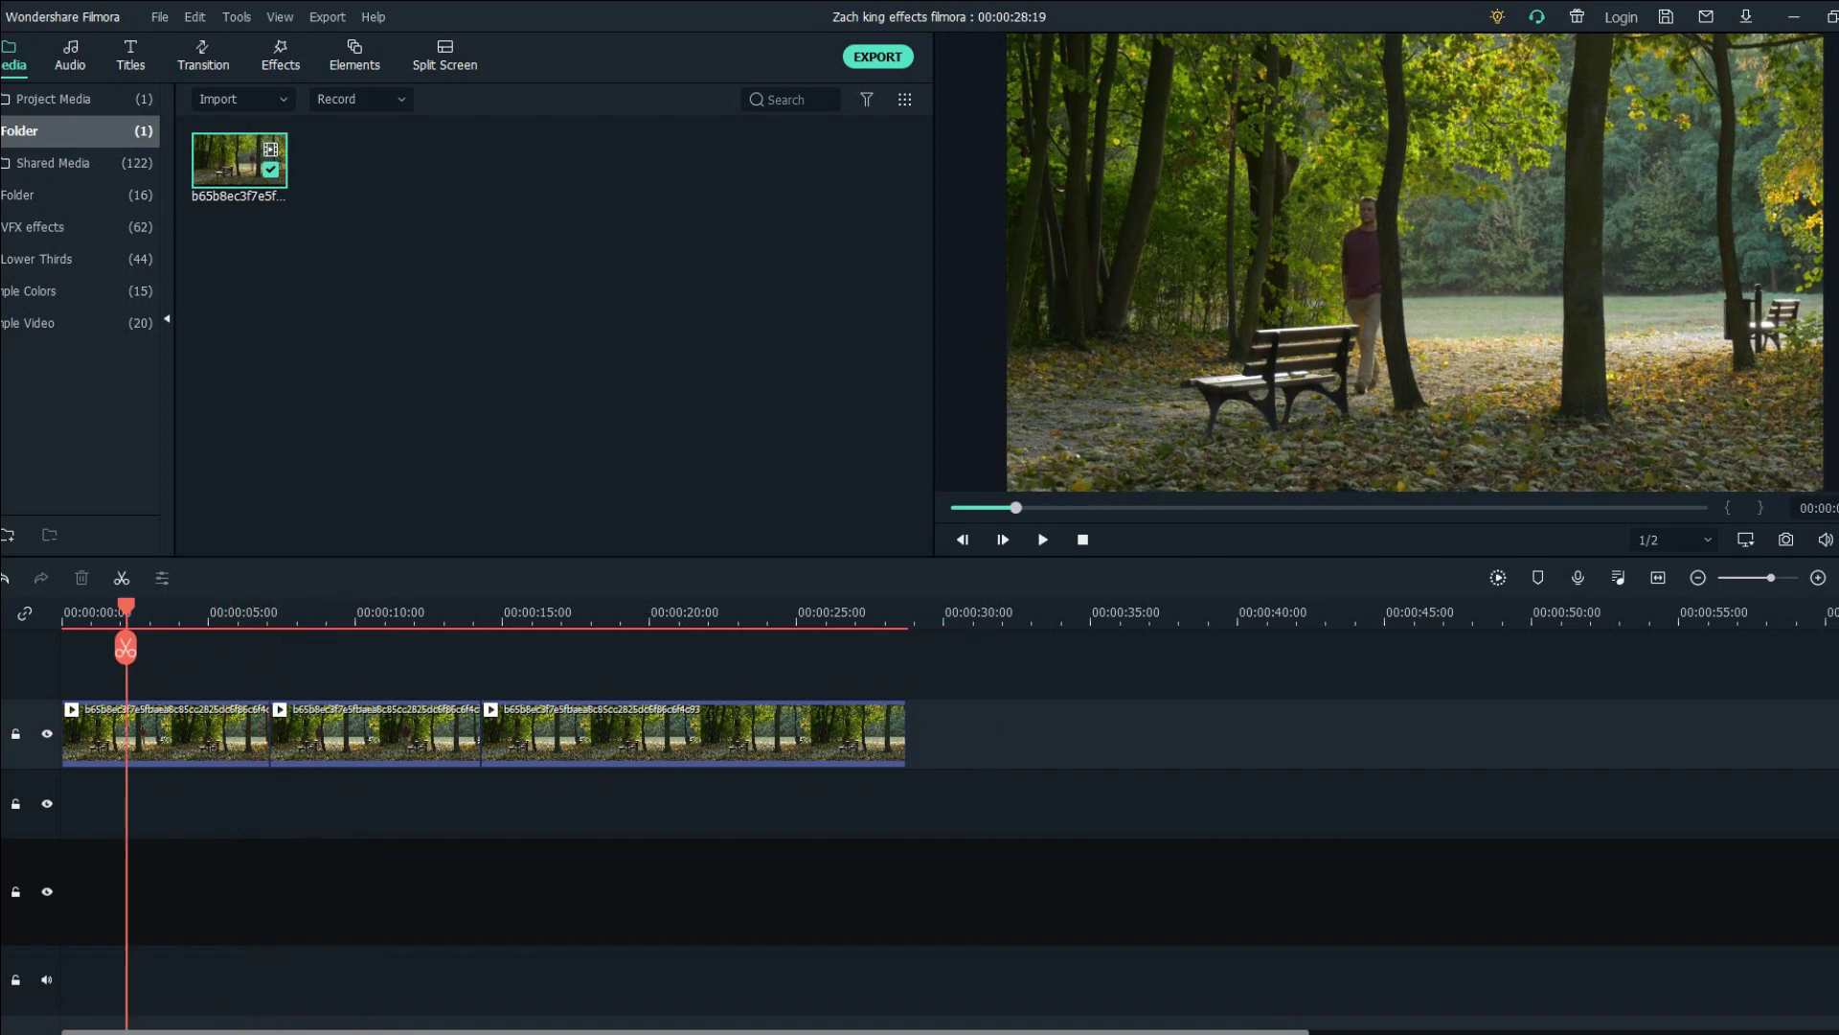
key(ctrl+s)
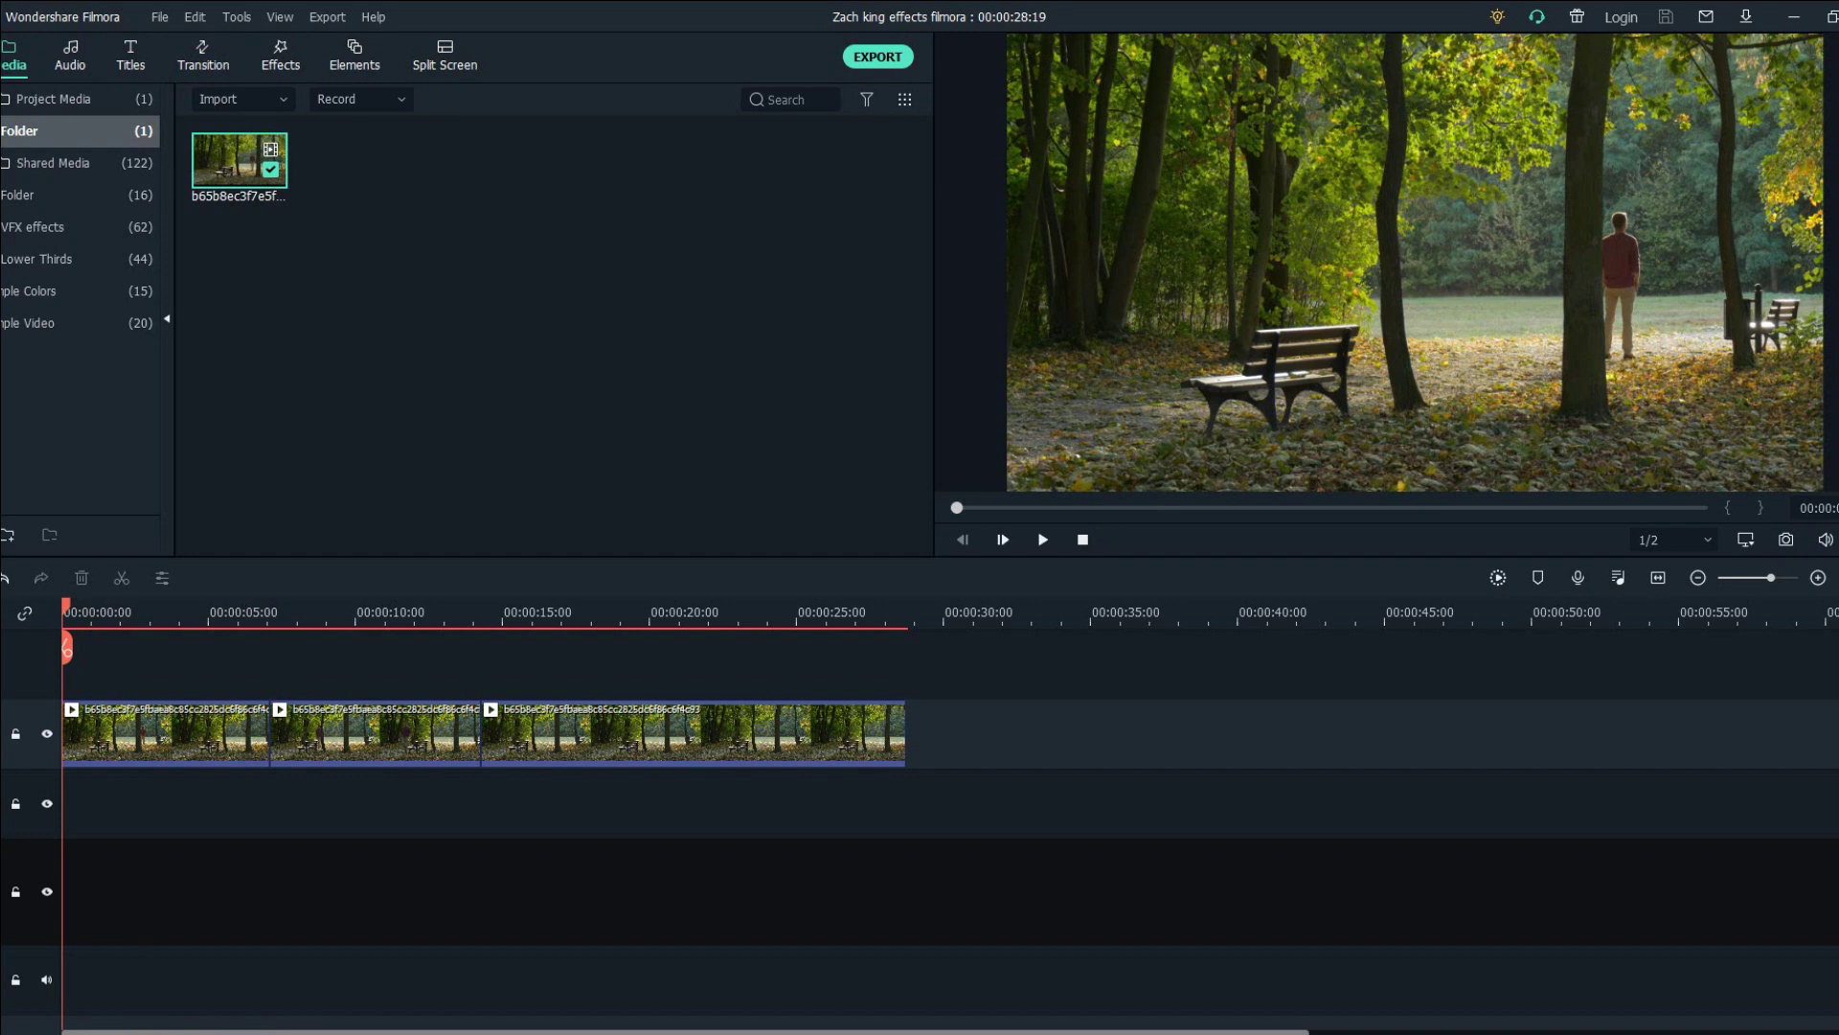
- Move the middle segment onto the track above the first segment, aligned with the timeline's start
click(1002, 536)
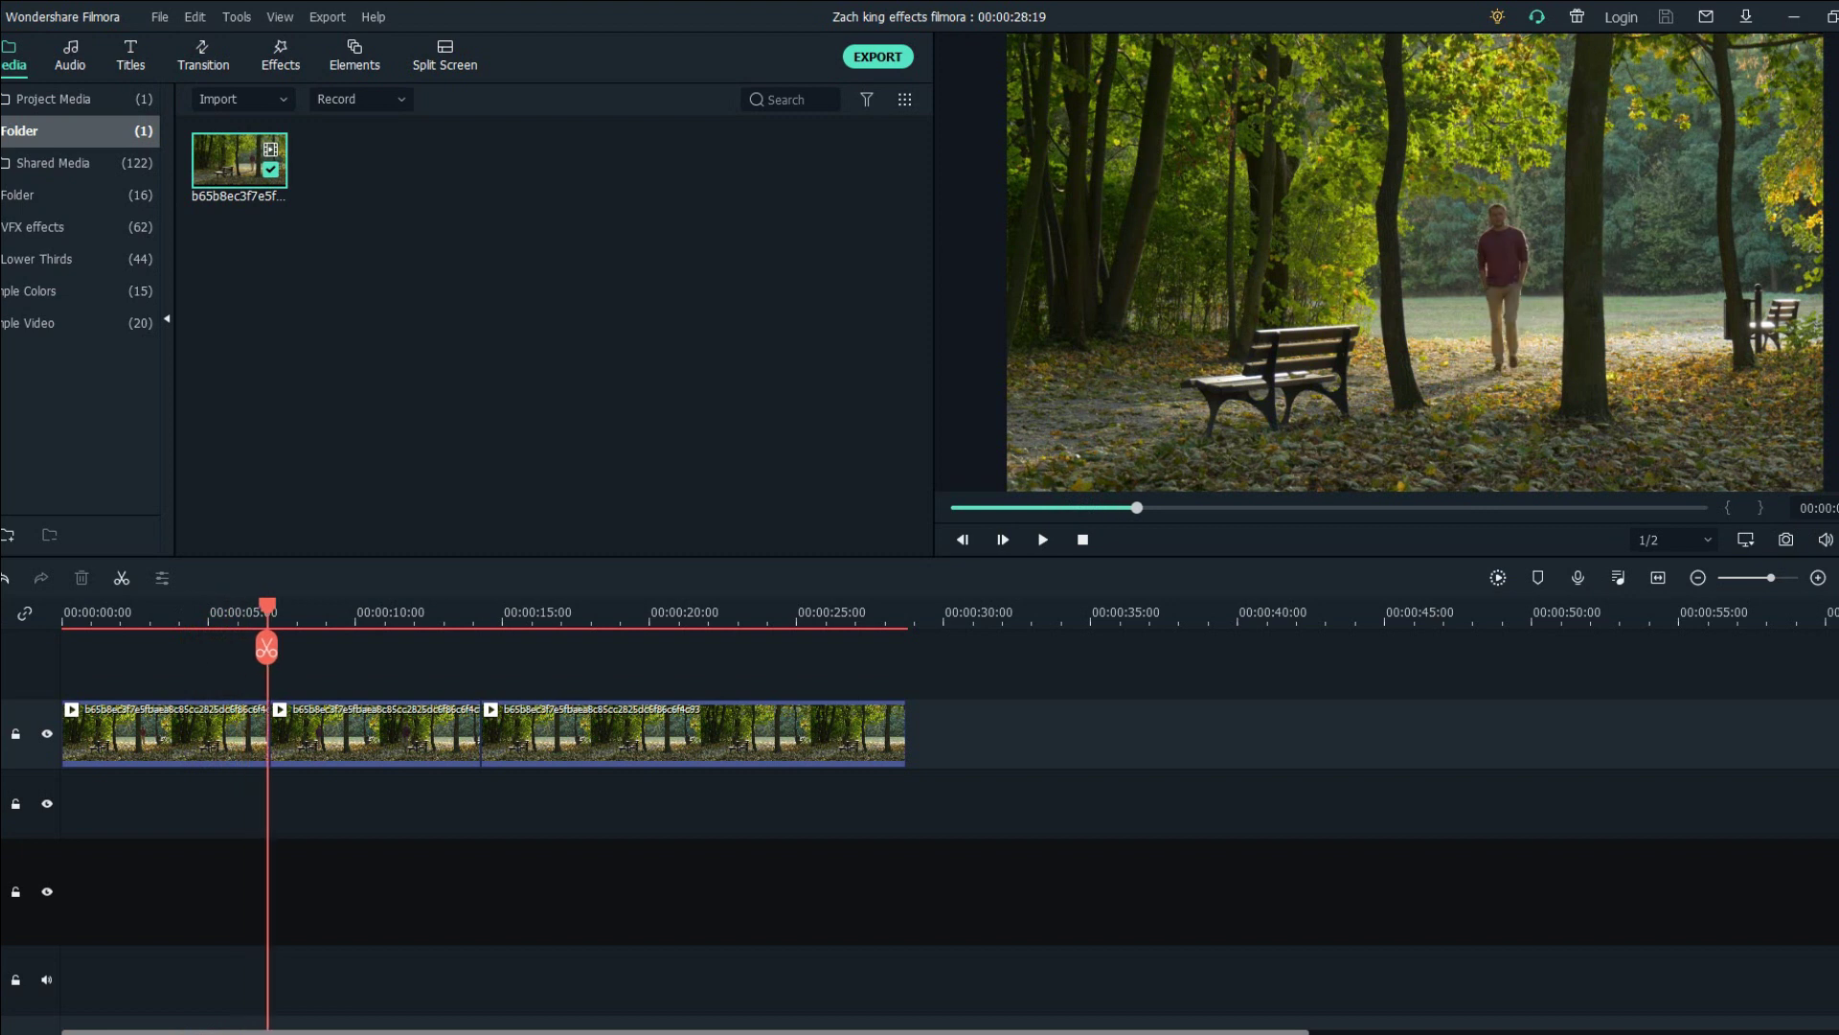
drag(267, 606, 315, 607)
drag(355, 734, 148, 664)
drag(355, 733, 145, 664)
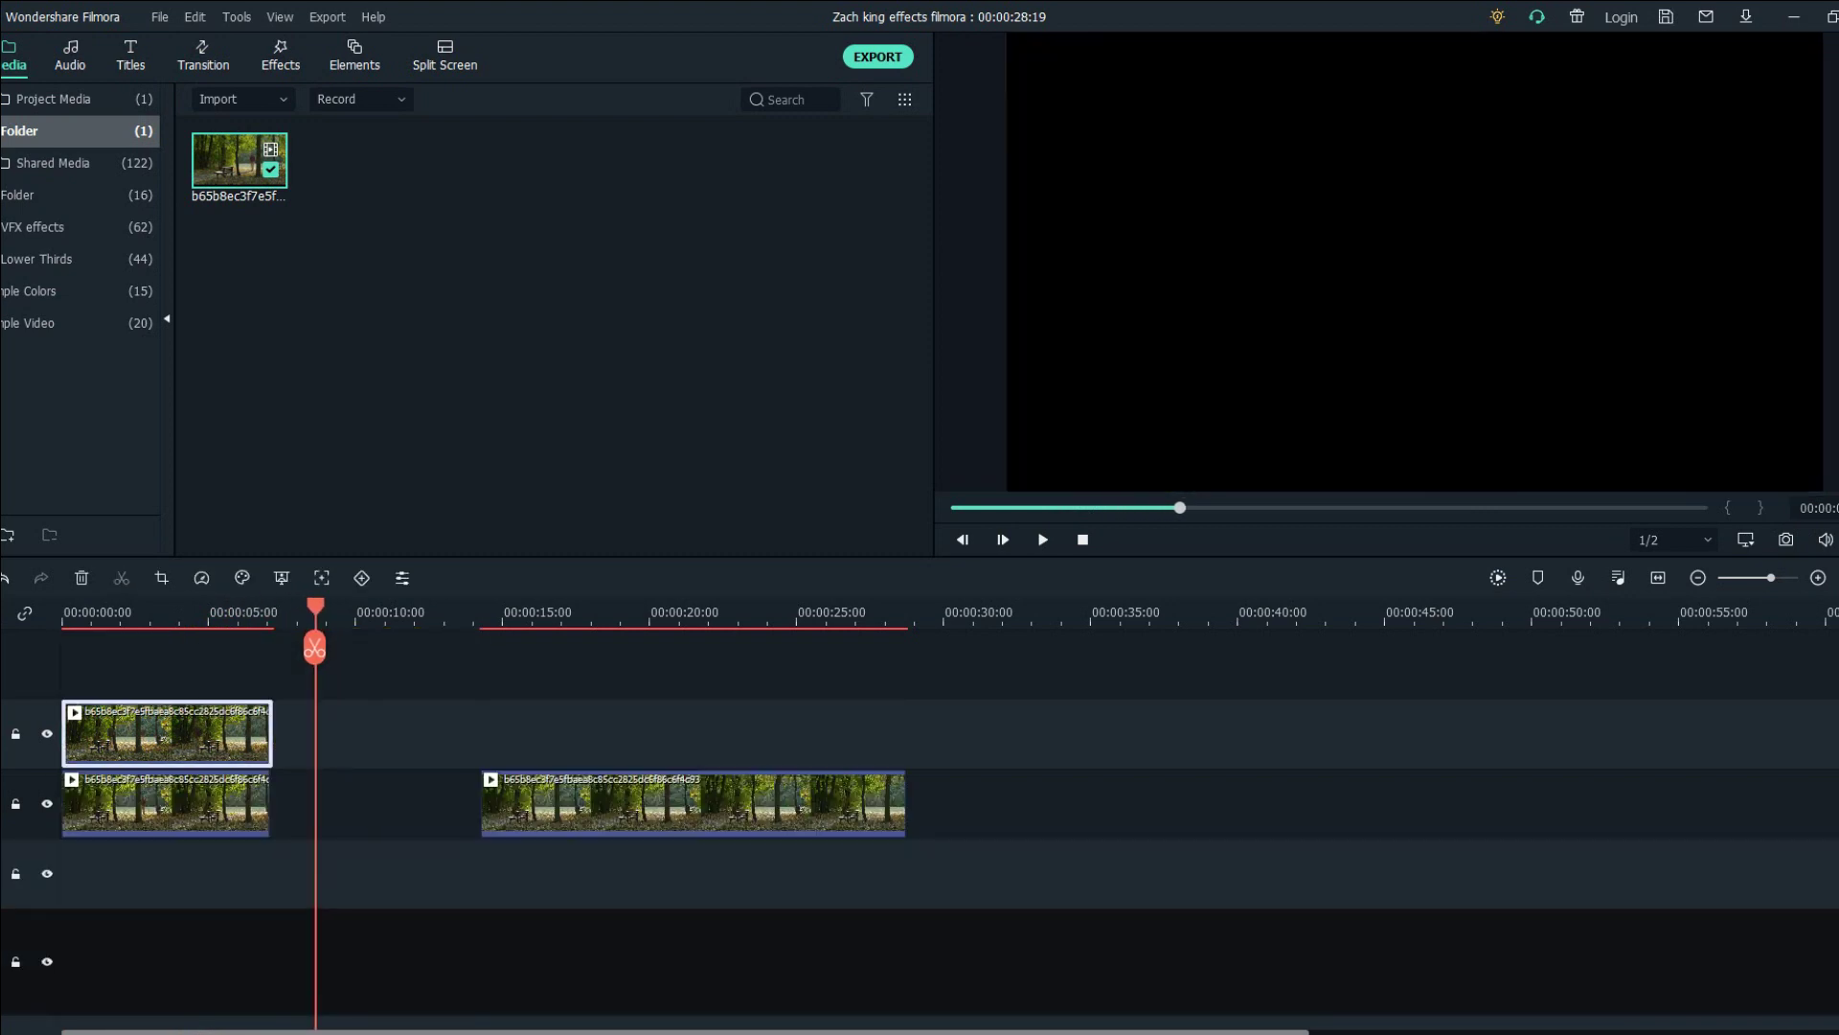
- Slide the last segment back against the first segment's end at about 7 seconds and save the project
drag(613, 803, 405, 803)
drag(315, 647, 237, 648)
key(space)
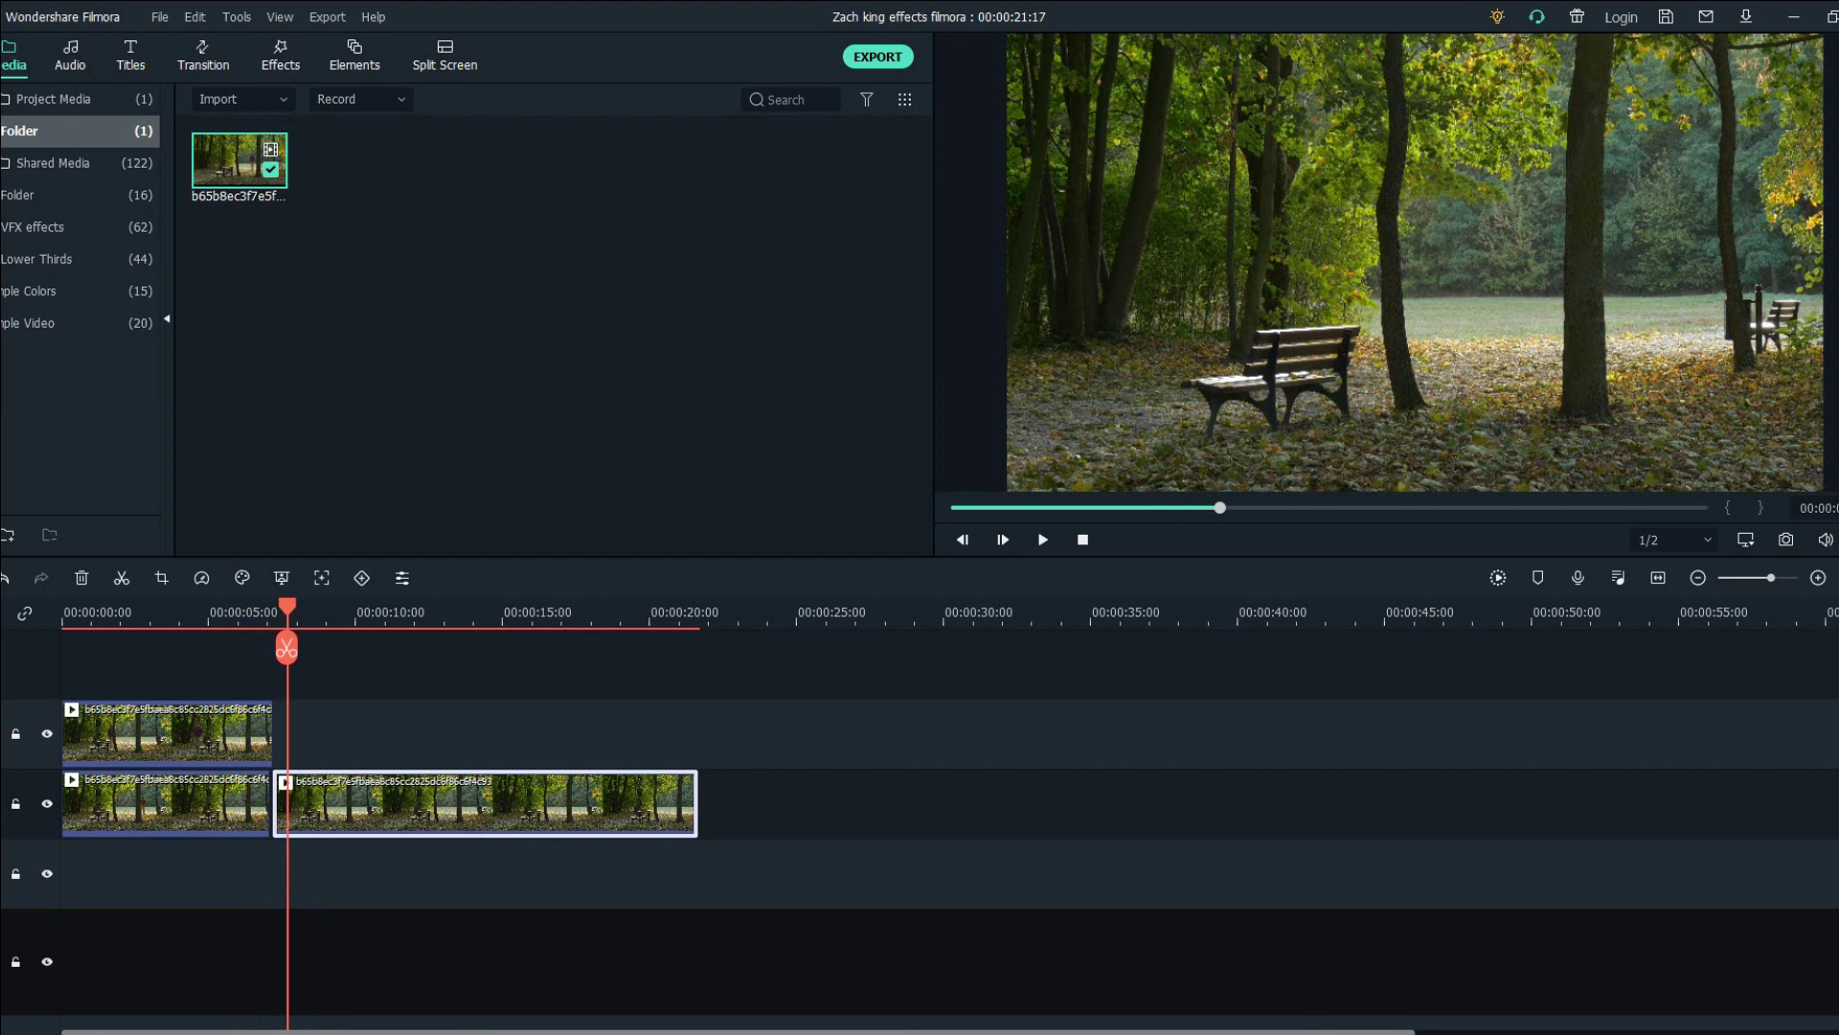
key(ctrl+s)
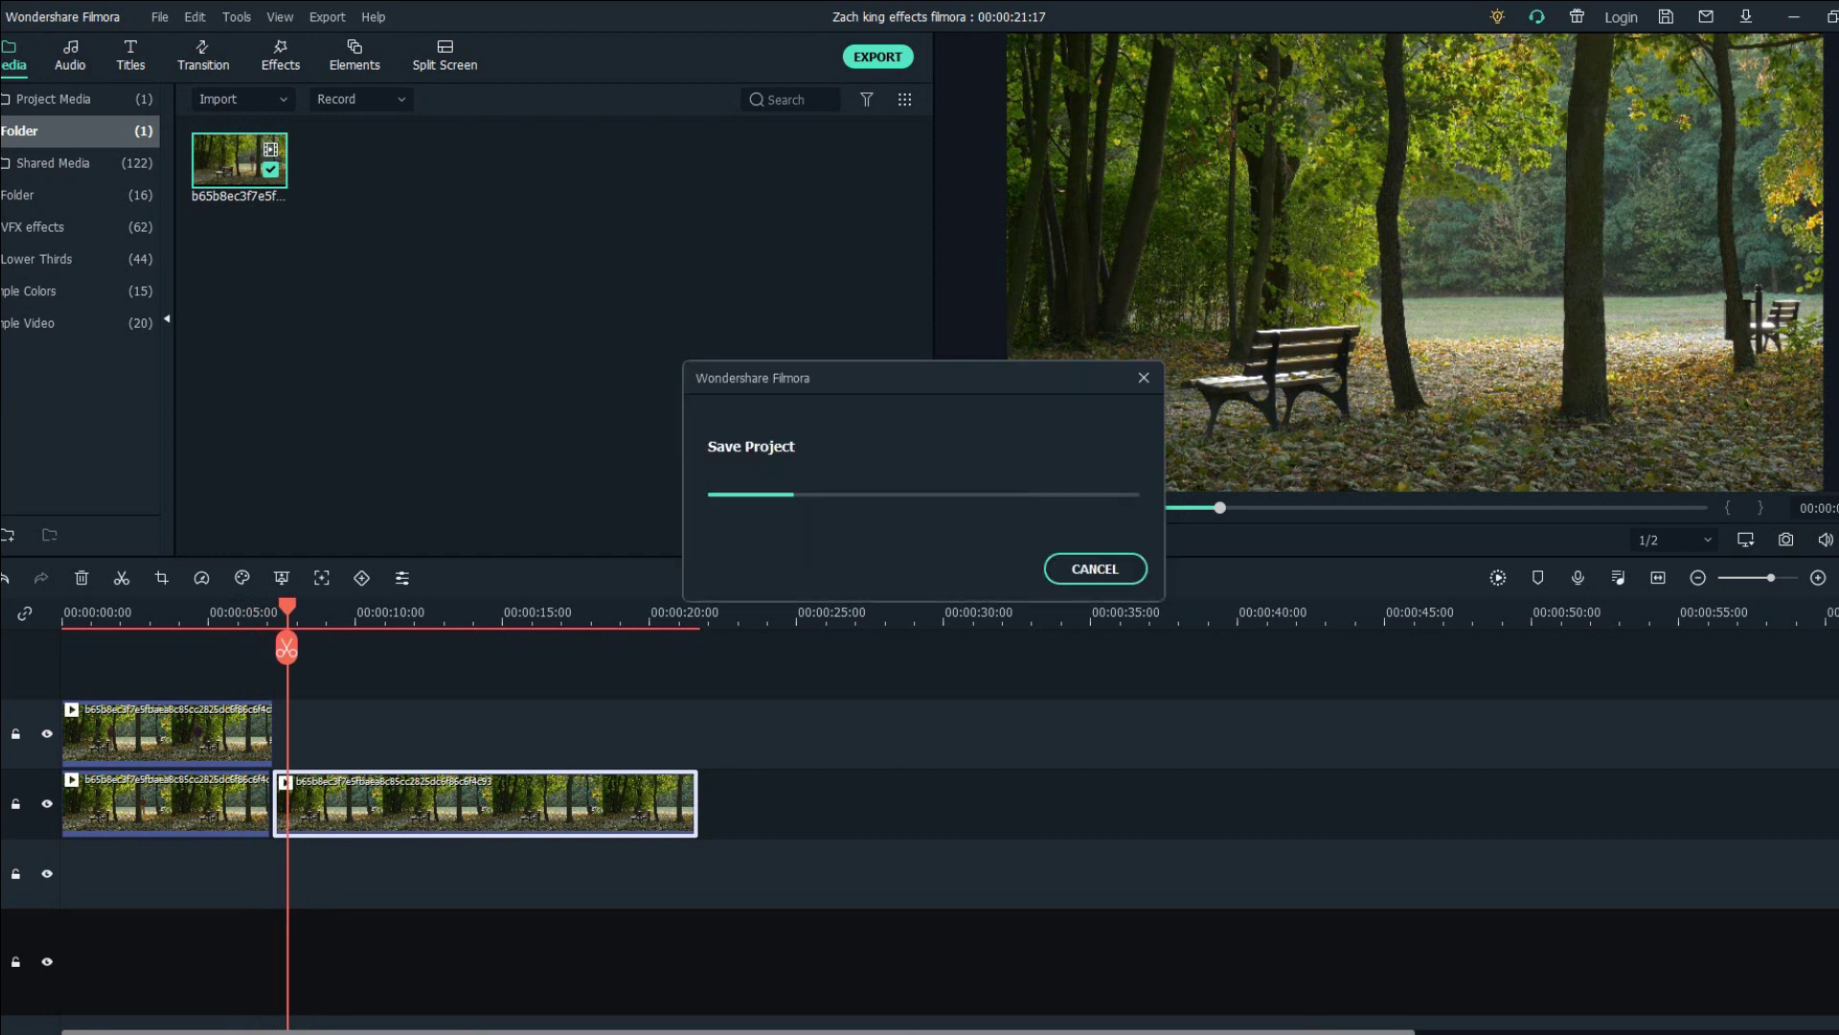
- Search the effects for "mask" and apply Shape Mask to the upper clip
drag(287, 607, 201, 606)
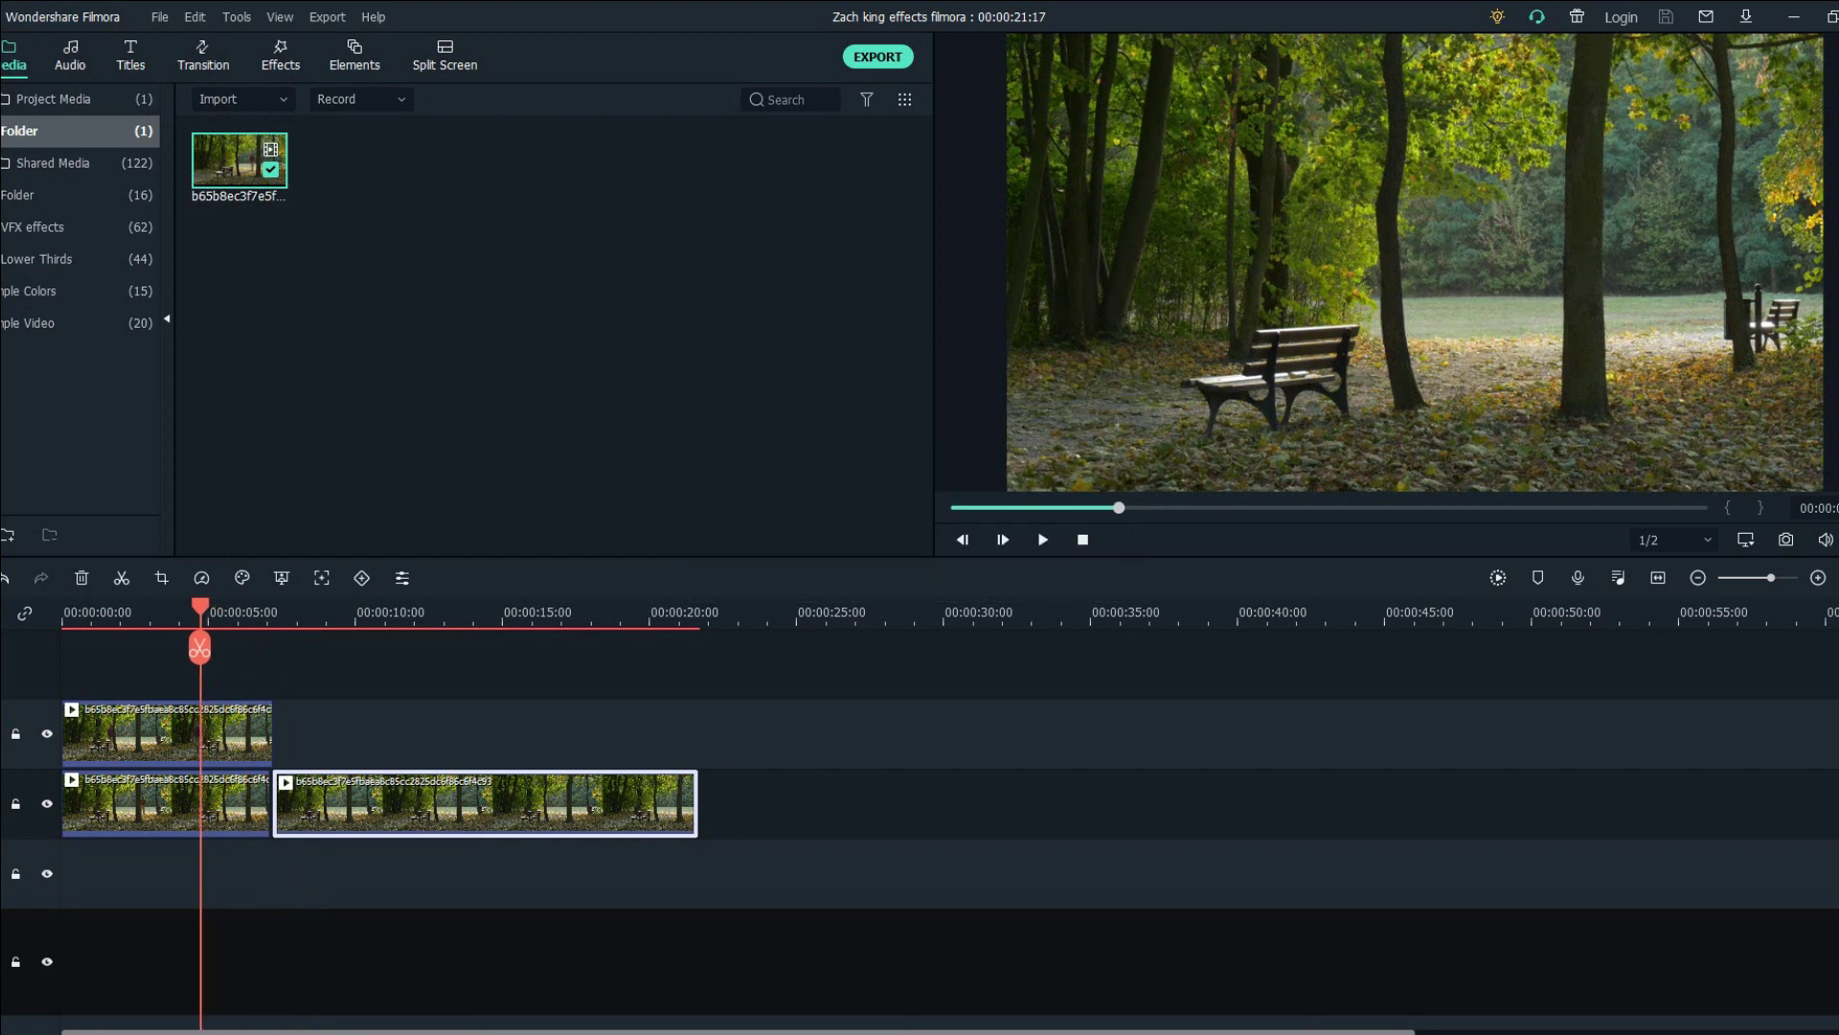
double_click(168, 736)
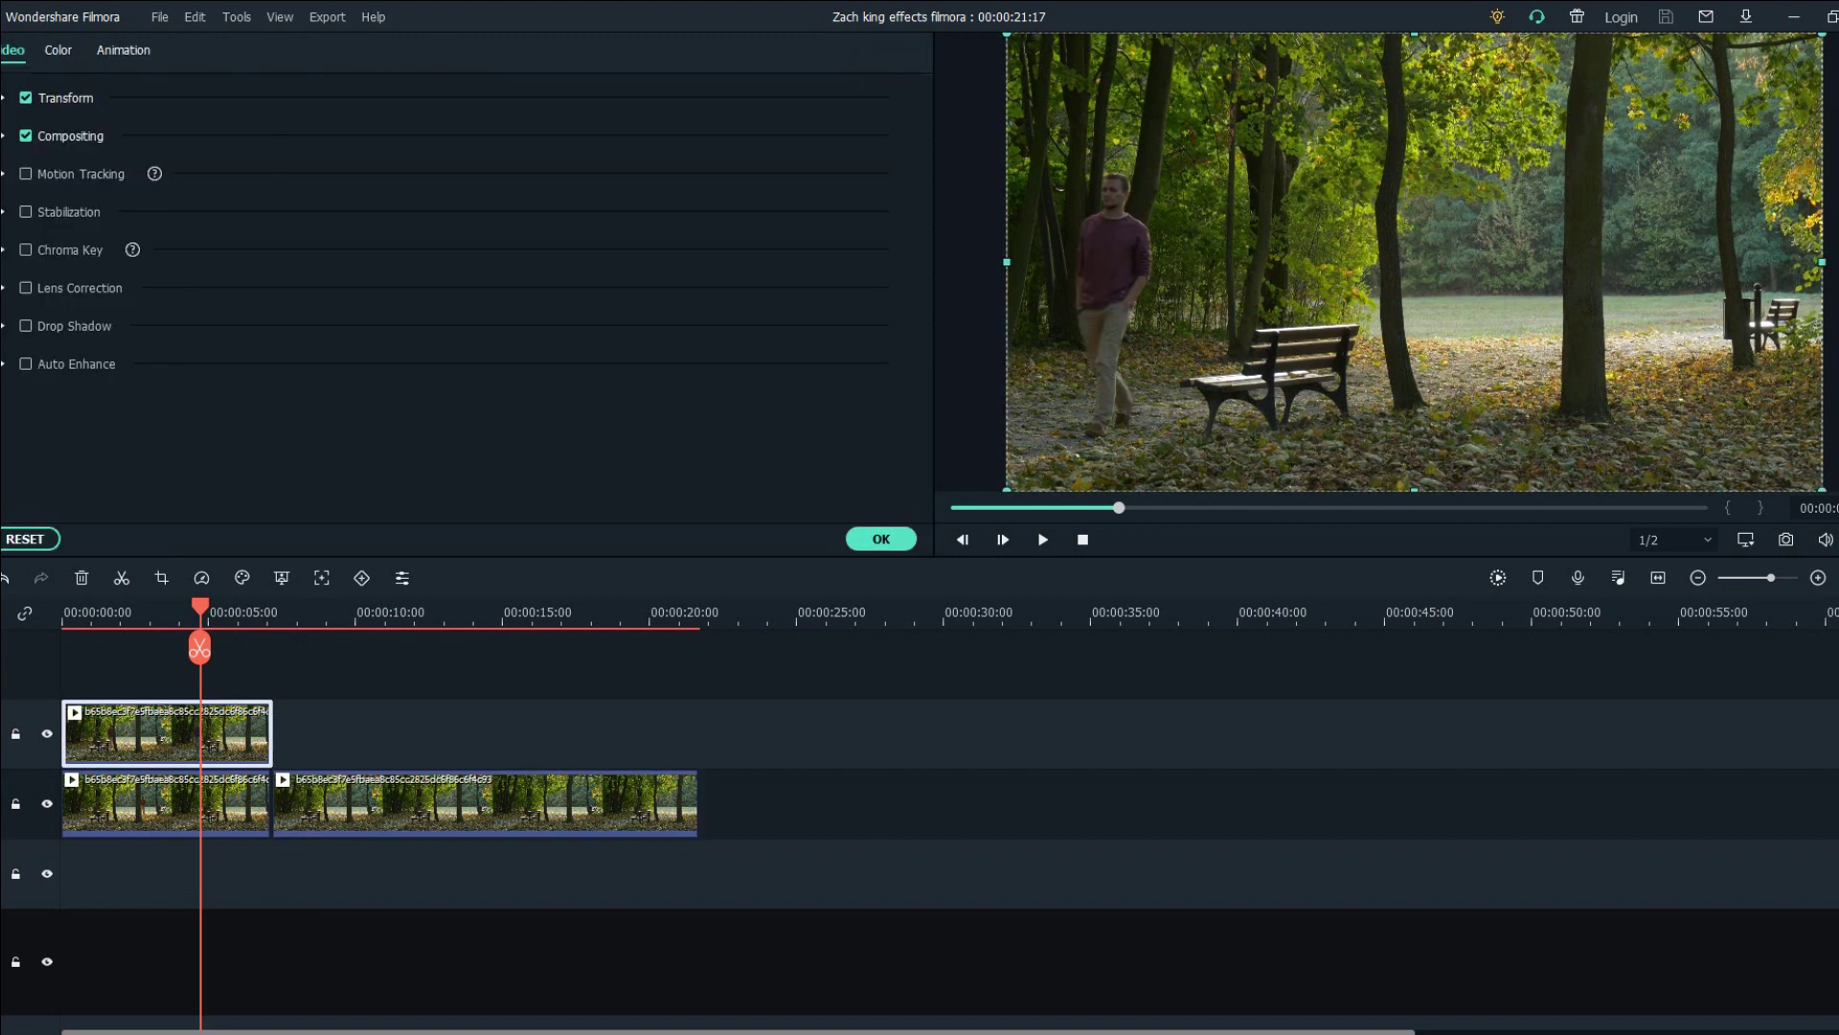
click(882, 539)
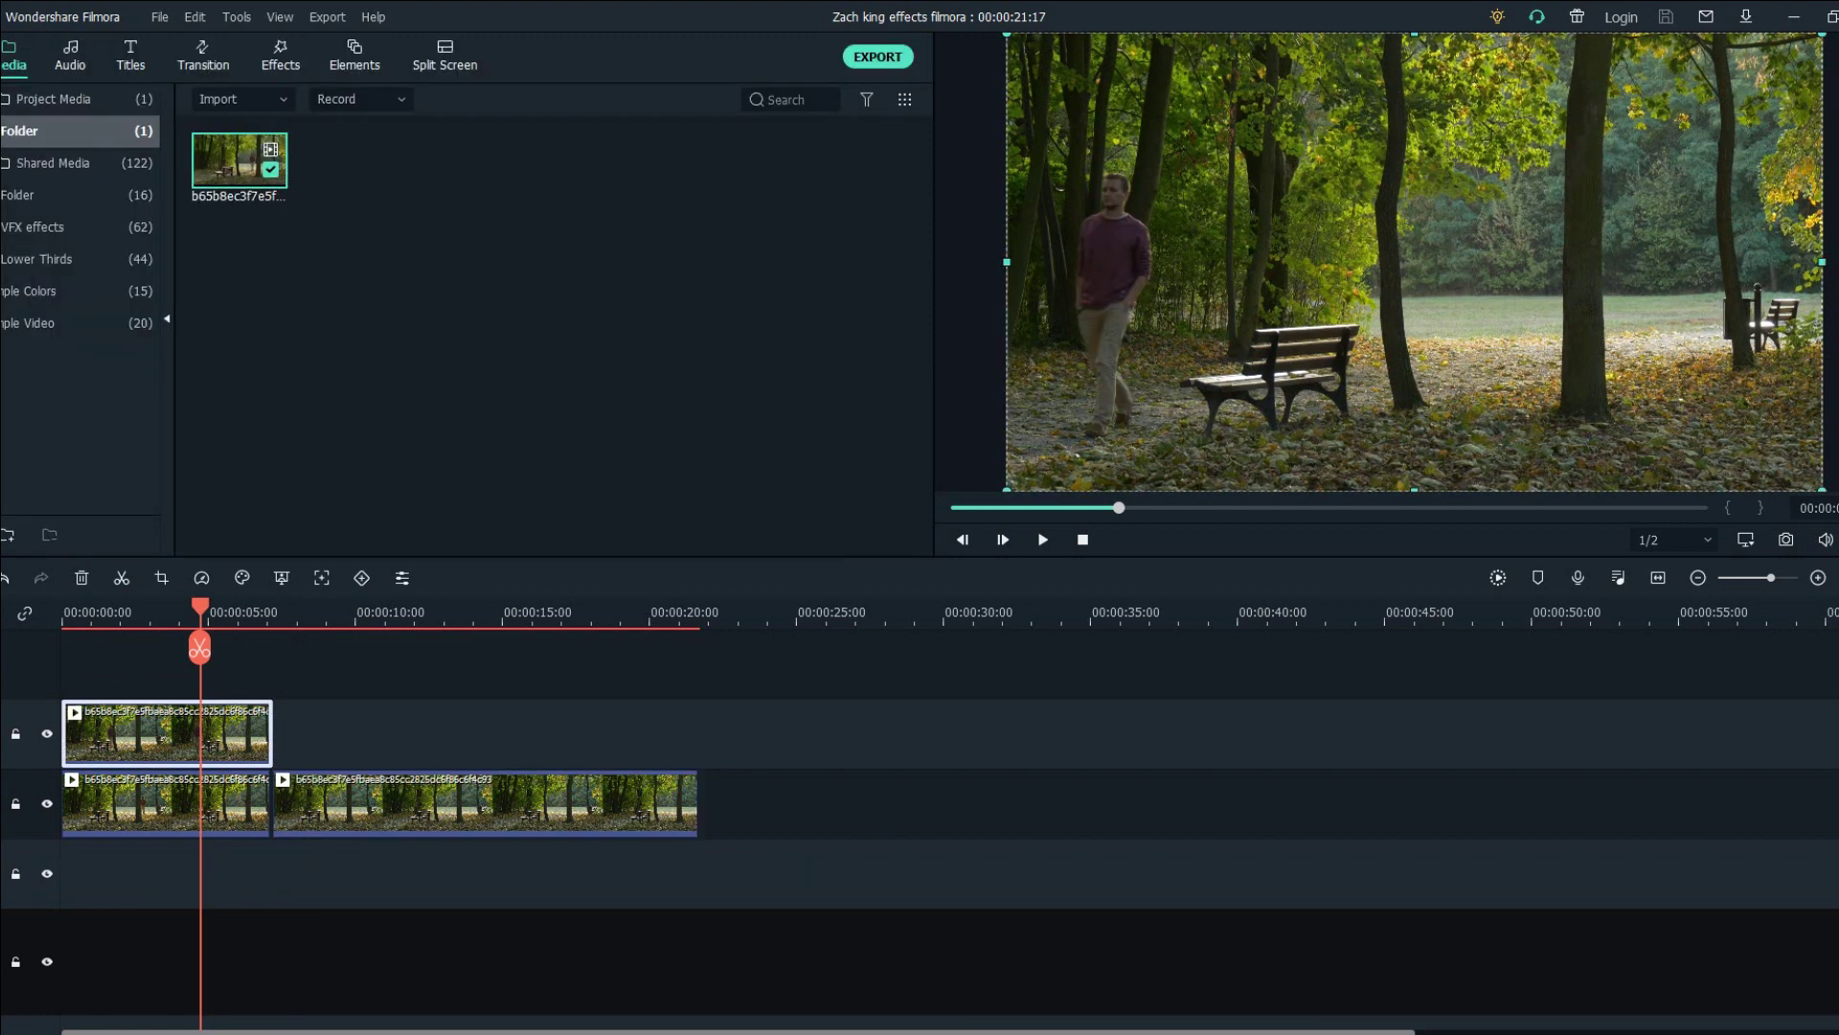
click(280, 56)
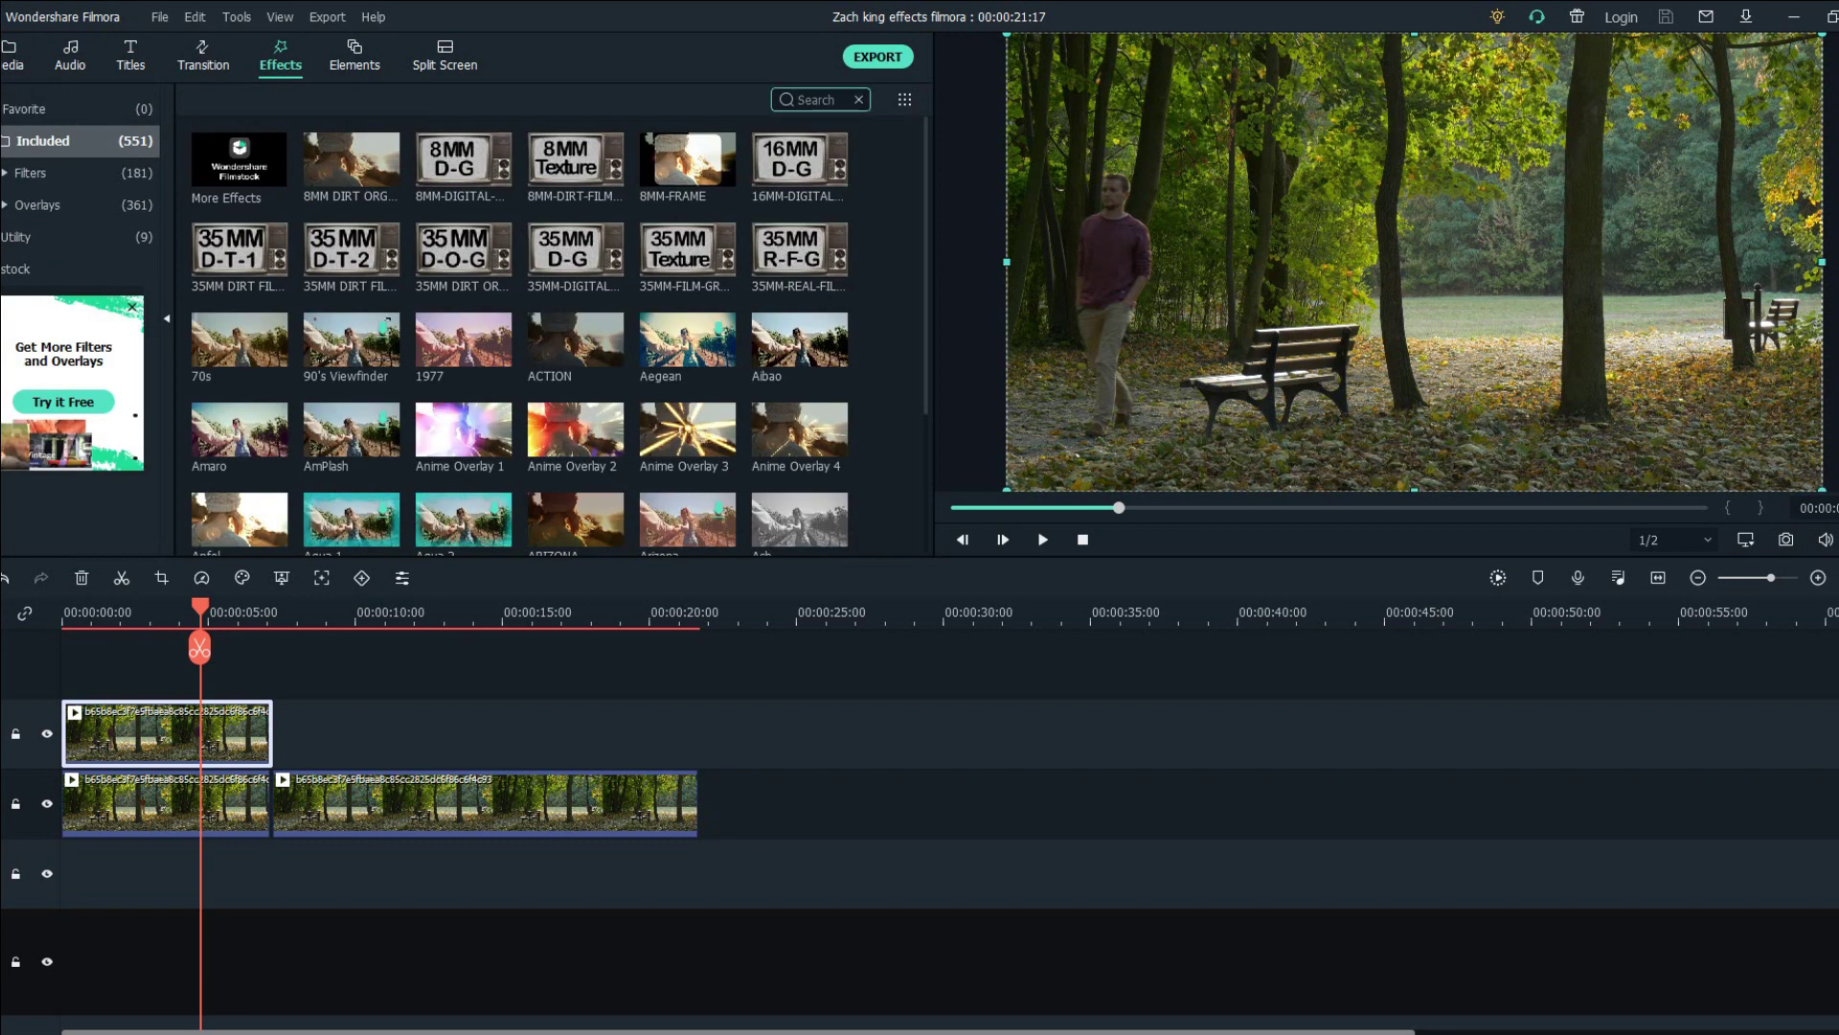
text(mask)
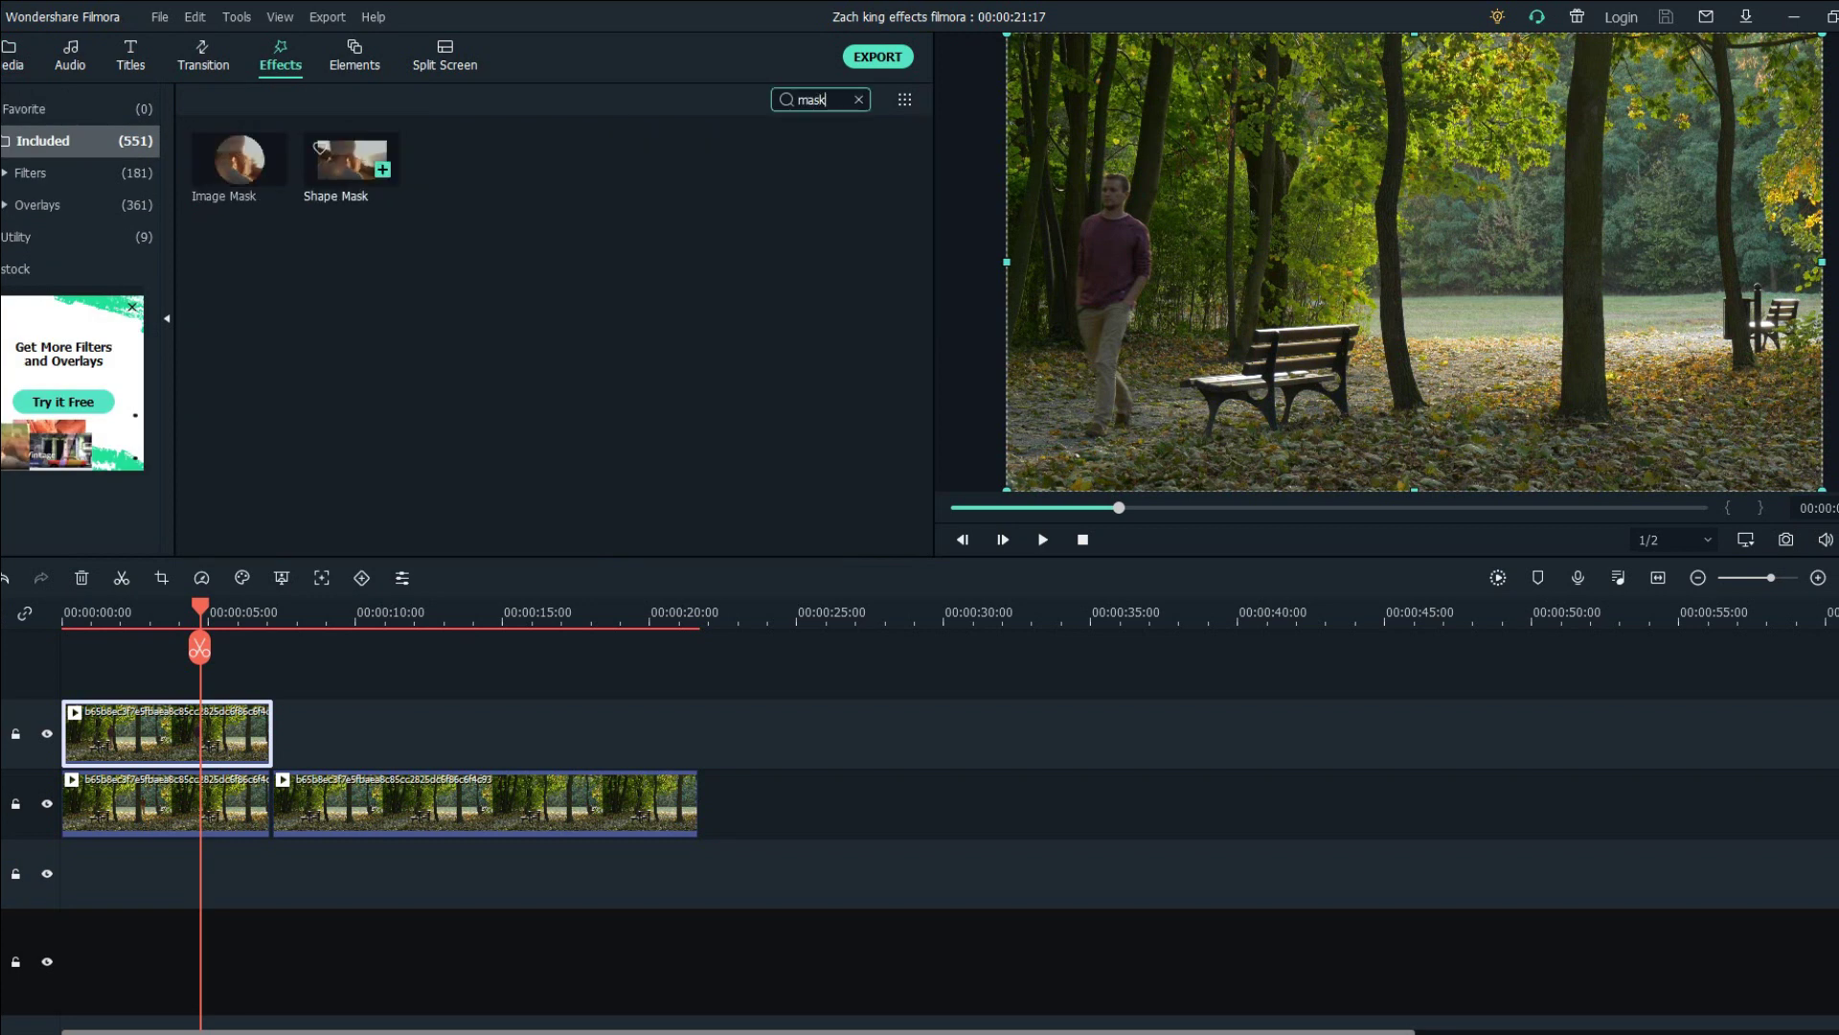
click(350, 158)
drag(351, 160, 168, 734)
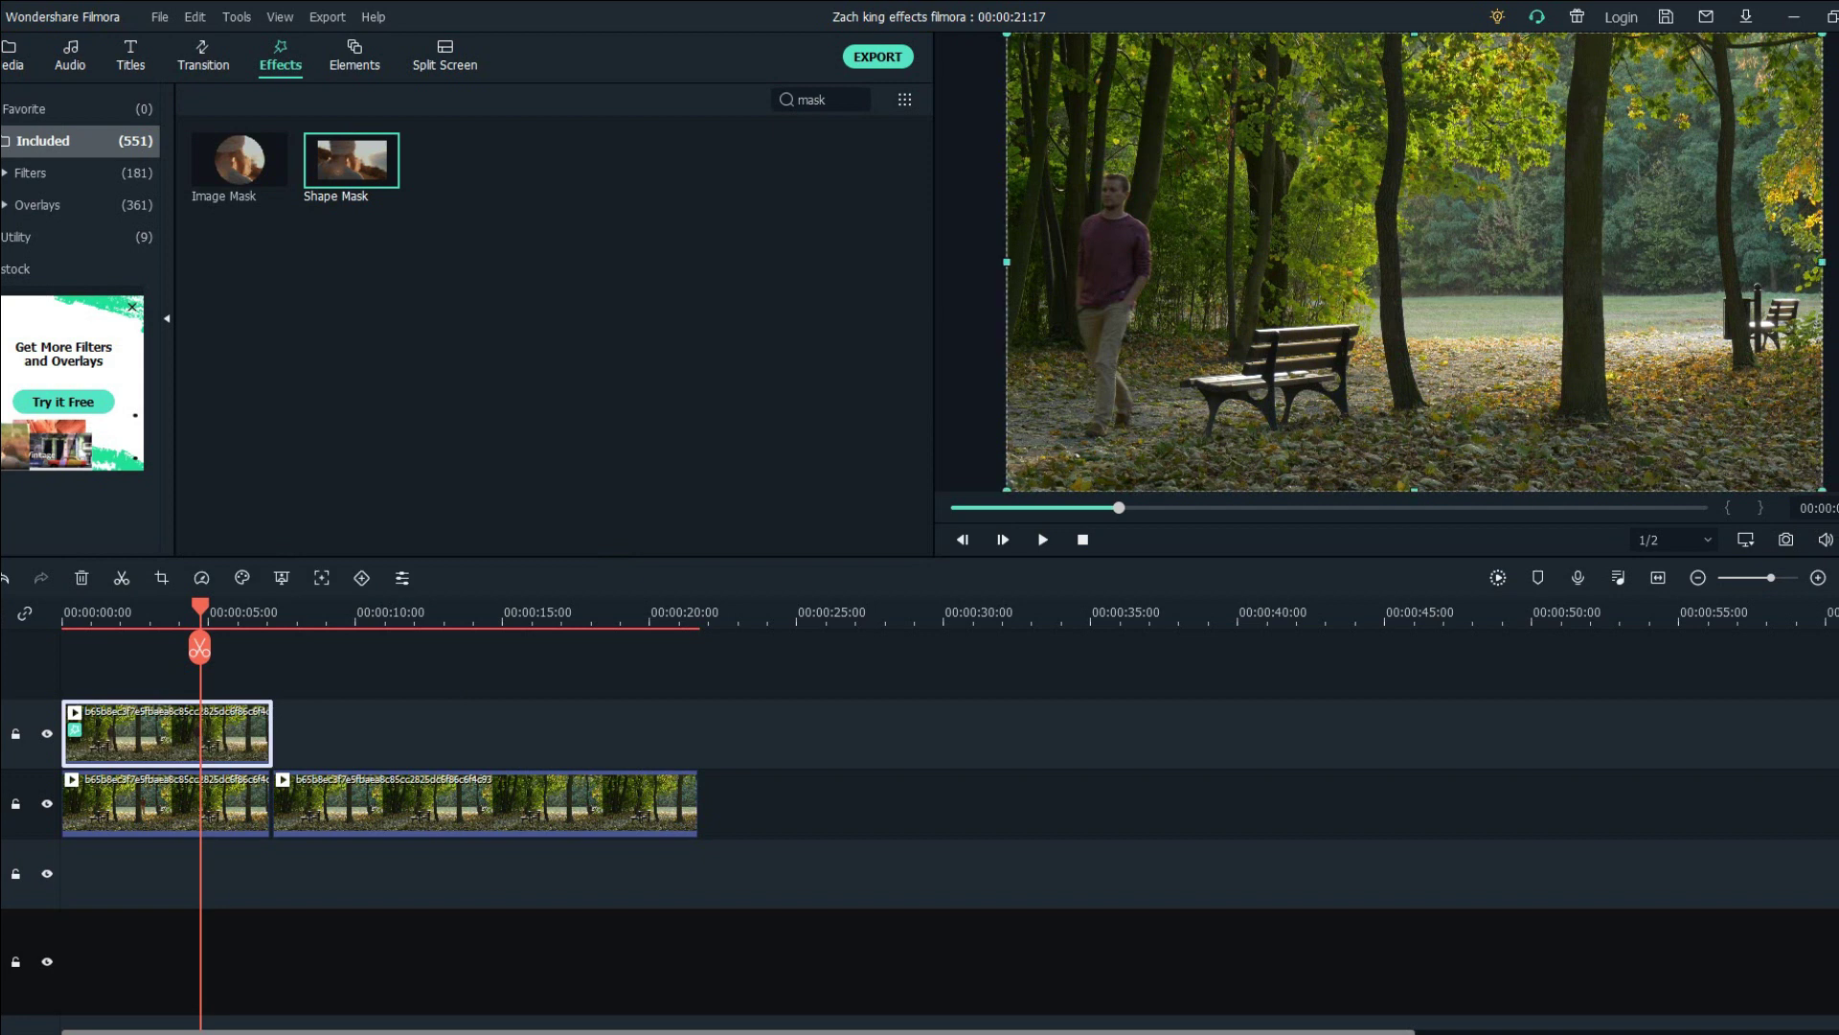
- Hide the lower track and change the upper clip's Shape Mask from an ellipse to a rectangle
double_click(168, 734)
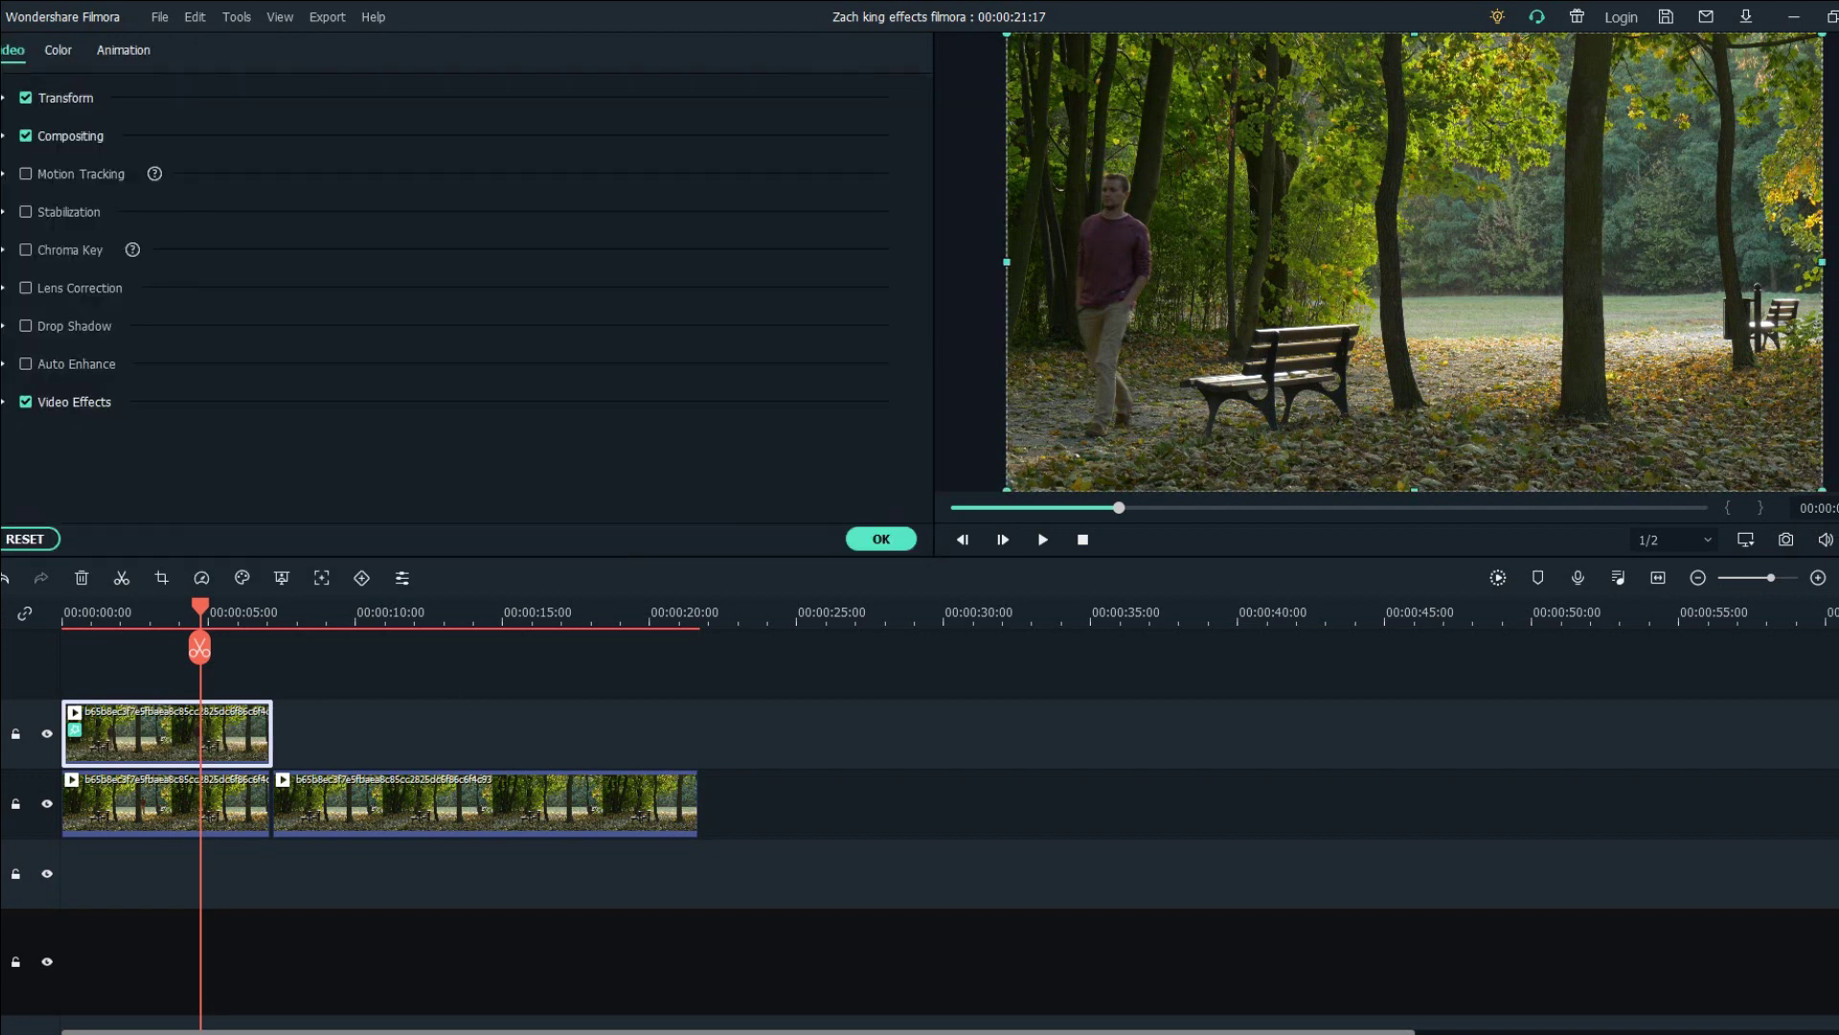
click(4, 401)
scroll(451, 383, down, 2)
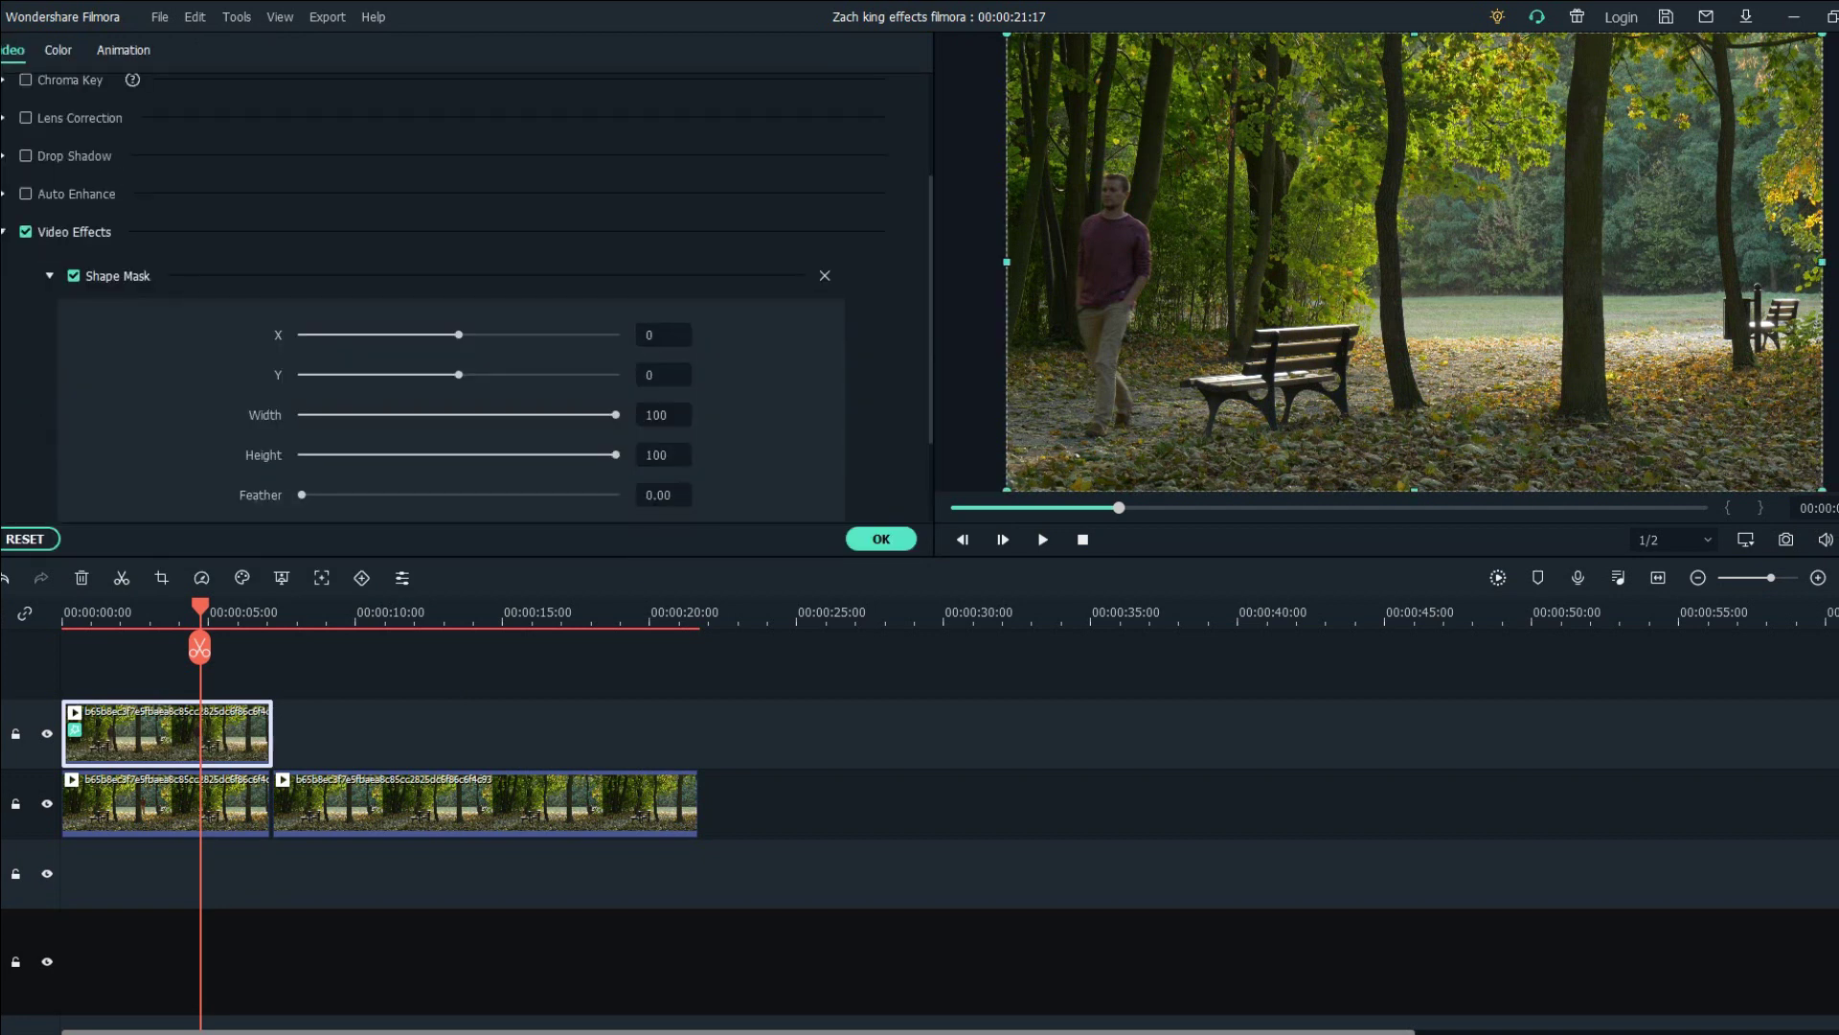
click(46, 803)
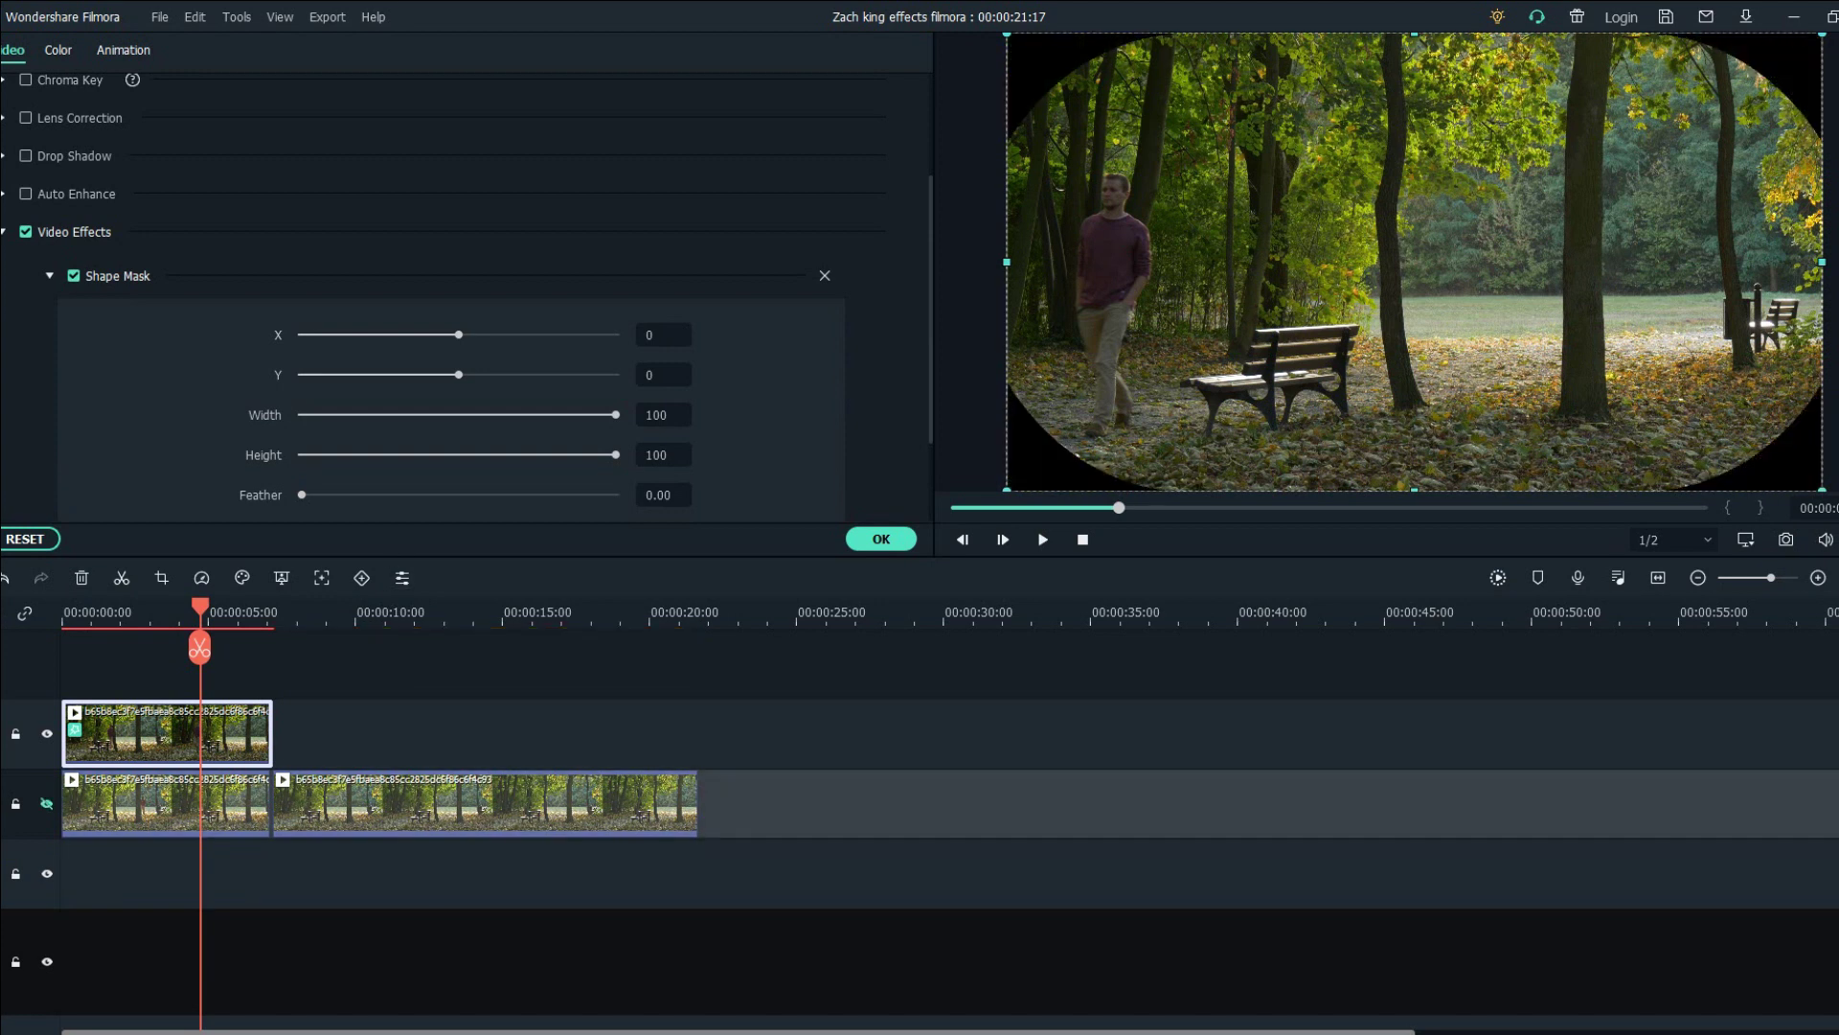
drag(1414, 261, 1414, 279)
drag(1210, 49, 1007, 49)
drag(1414, 279, 1414, 261)
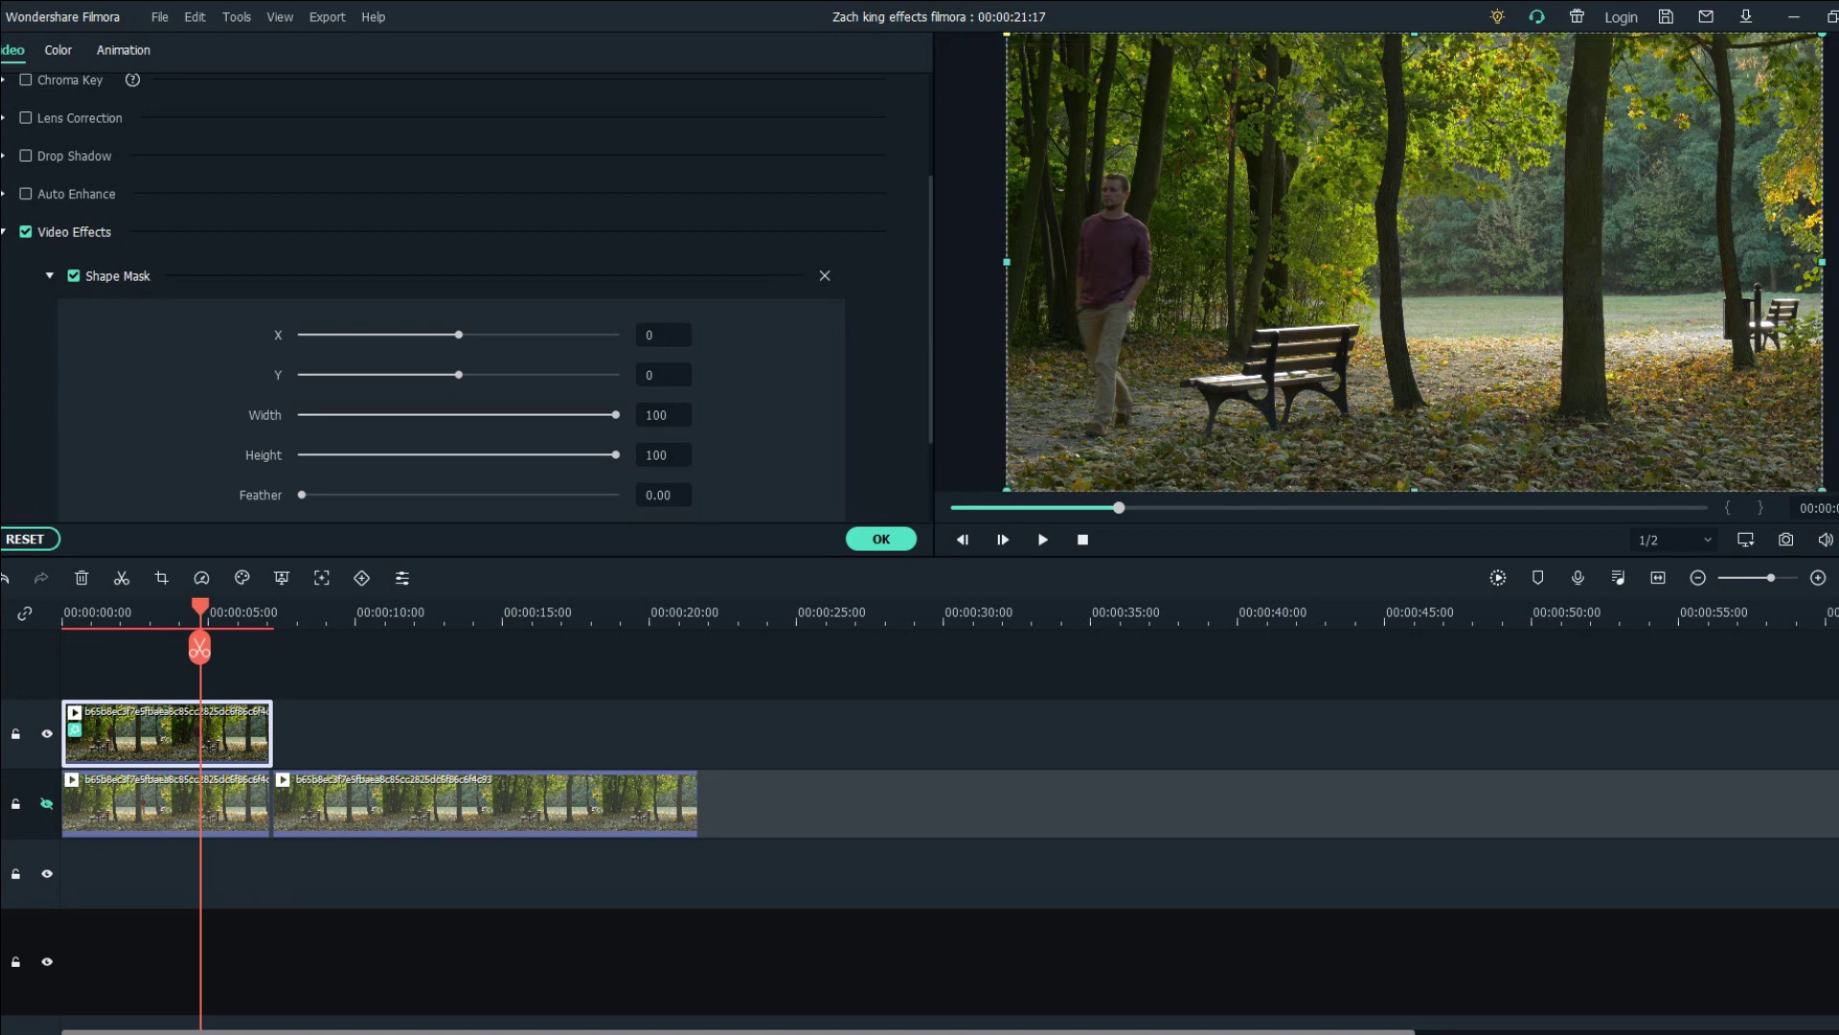
- Narrow the Shape Mask to cover the frame from its left edge to the thick tree trunk, and accept it
drag(1007, 262, 1173, 260)
drag(458, 335, 443, 335)
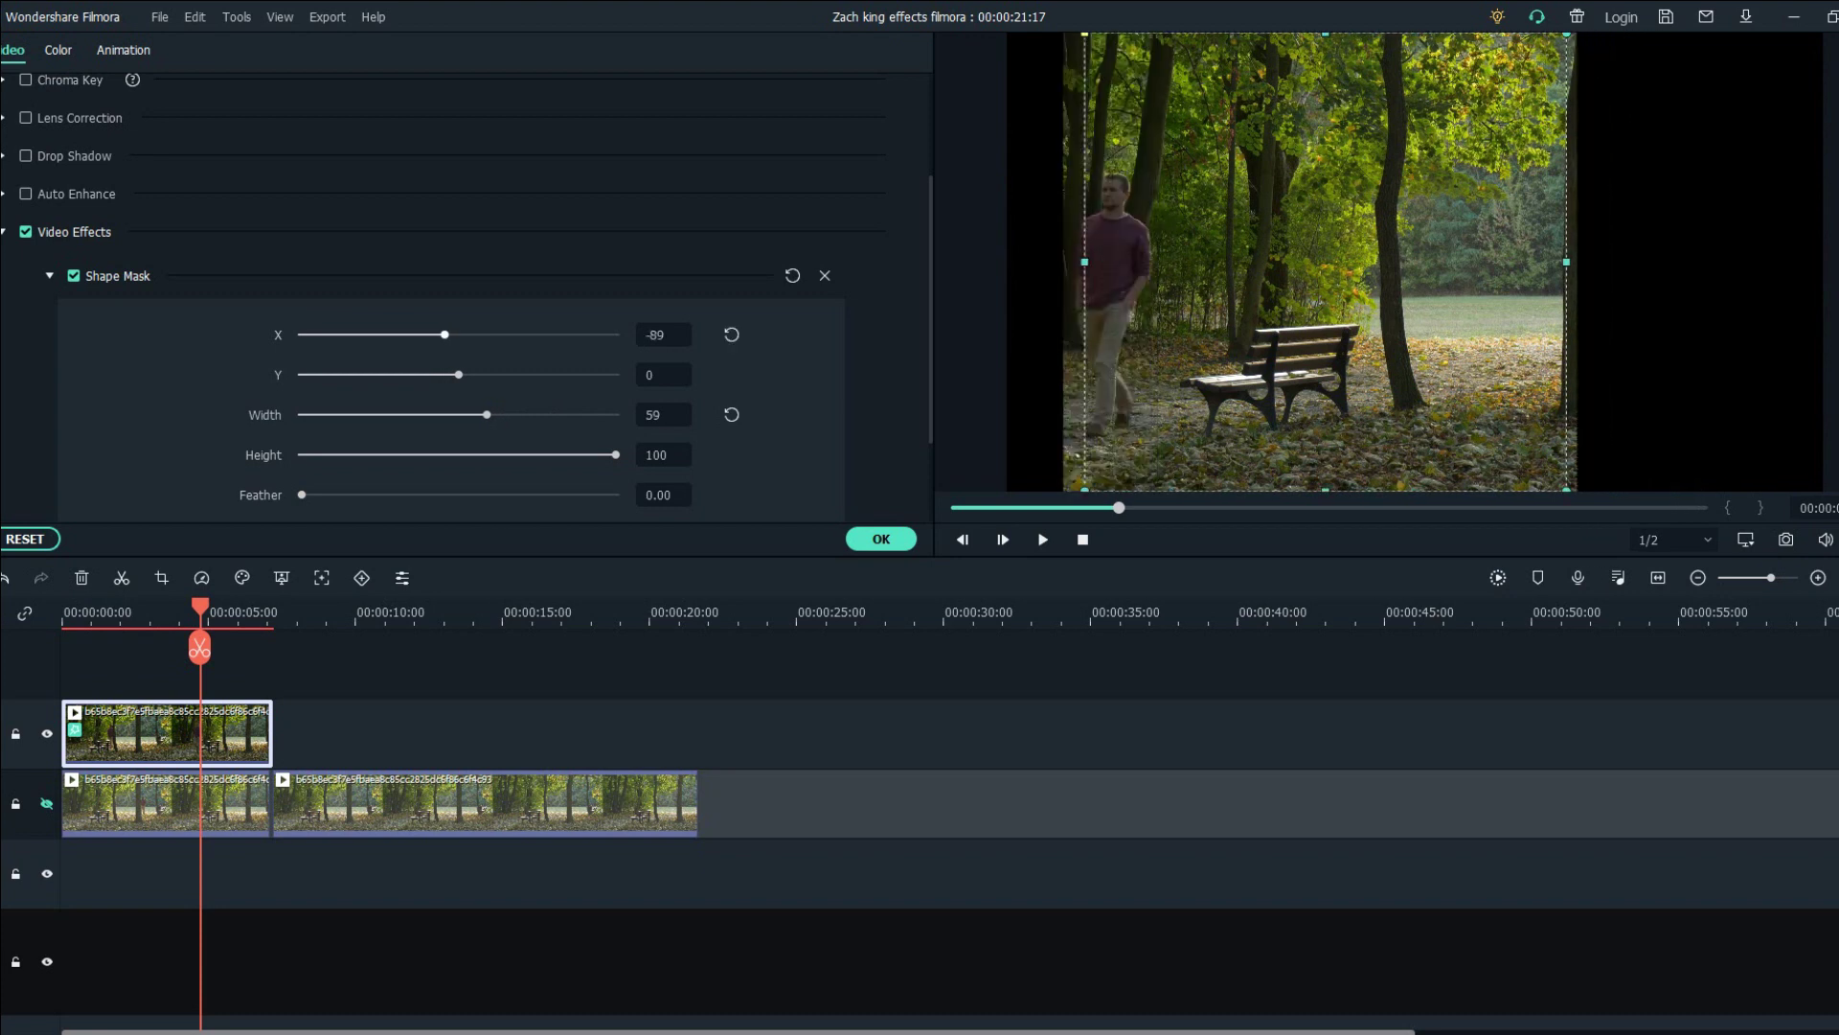
drag(1084, 261, 1025, 261)
click(882, 539)
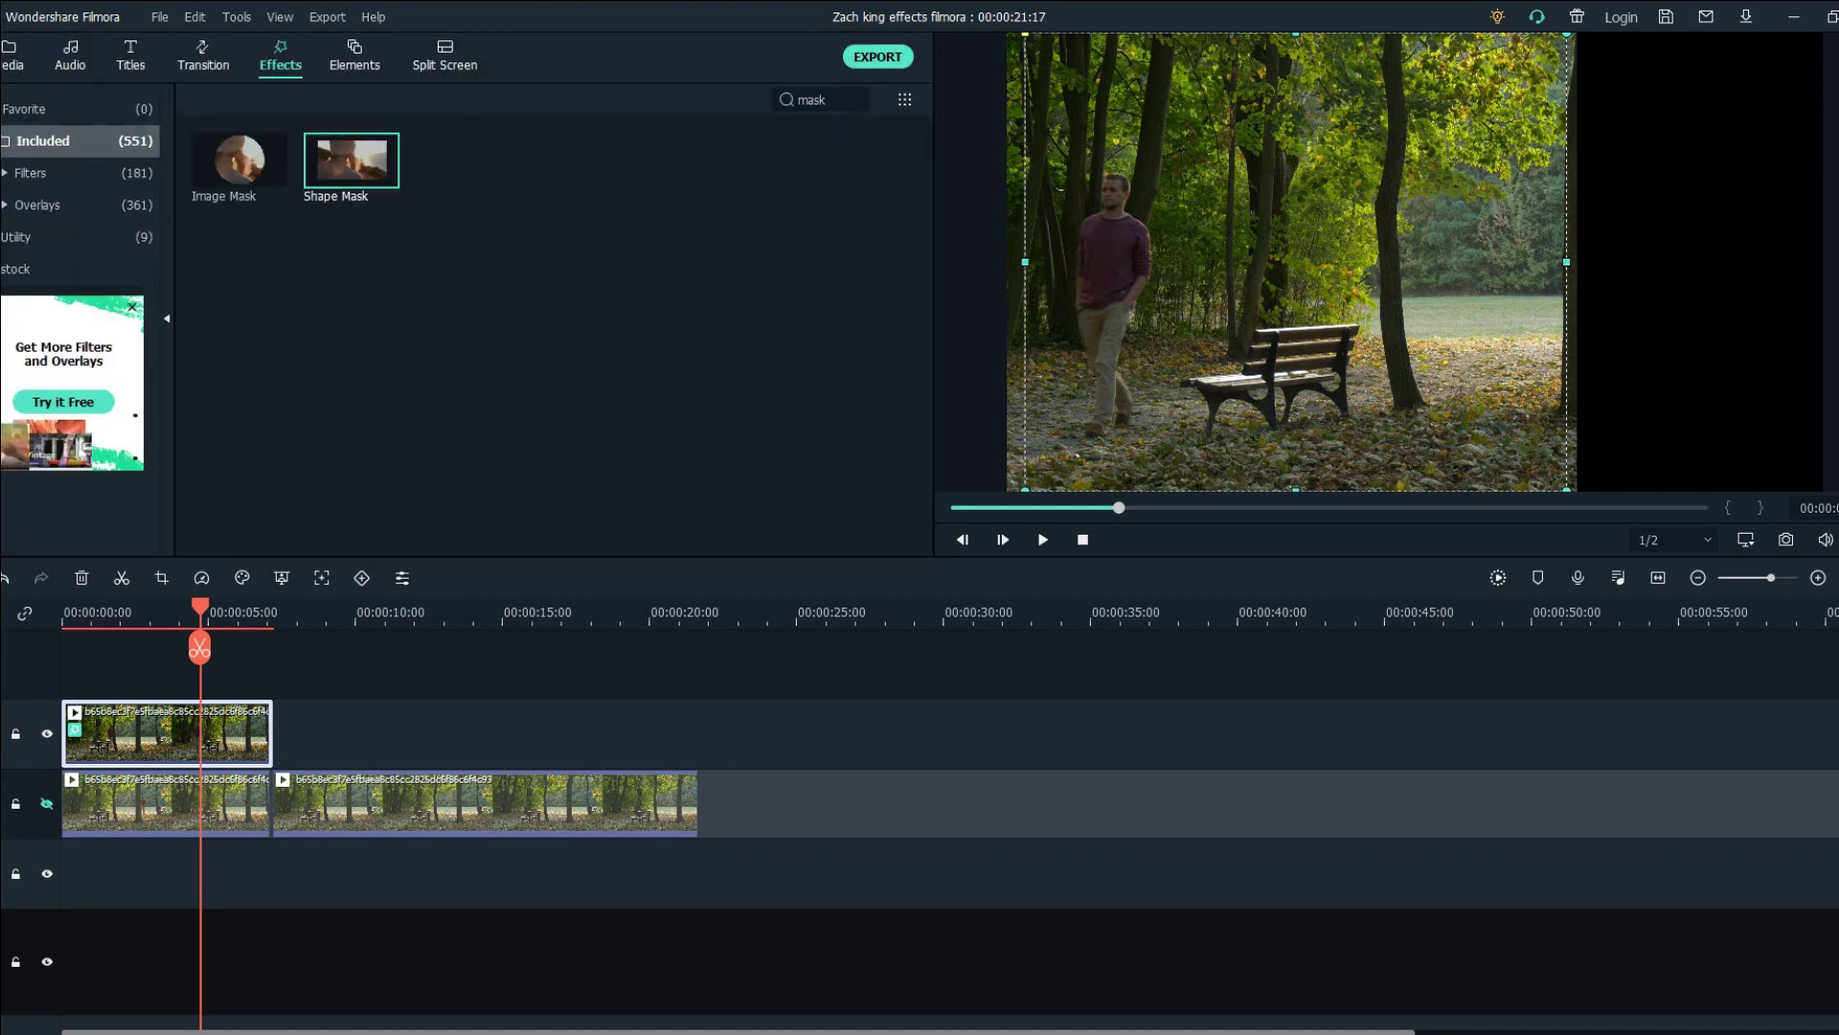
- Play the masked upper clip on its own from the start to check the mask's coverage
drag(200, 607, 63, 608)
key(space)
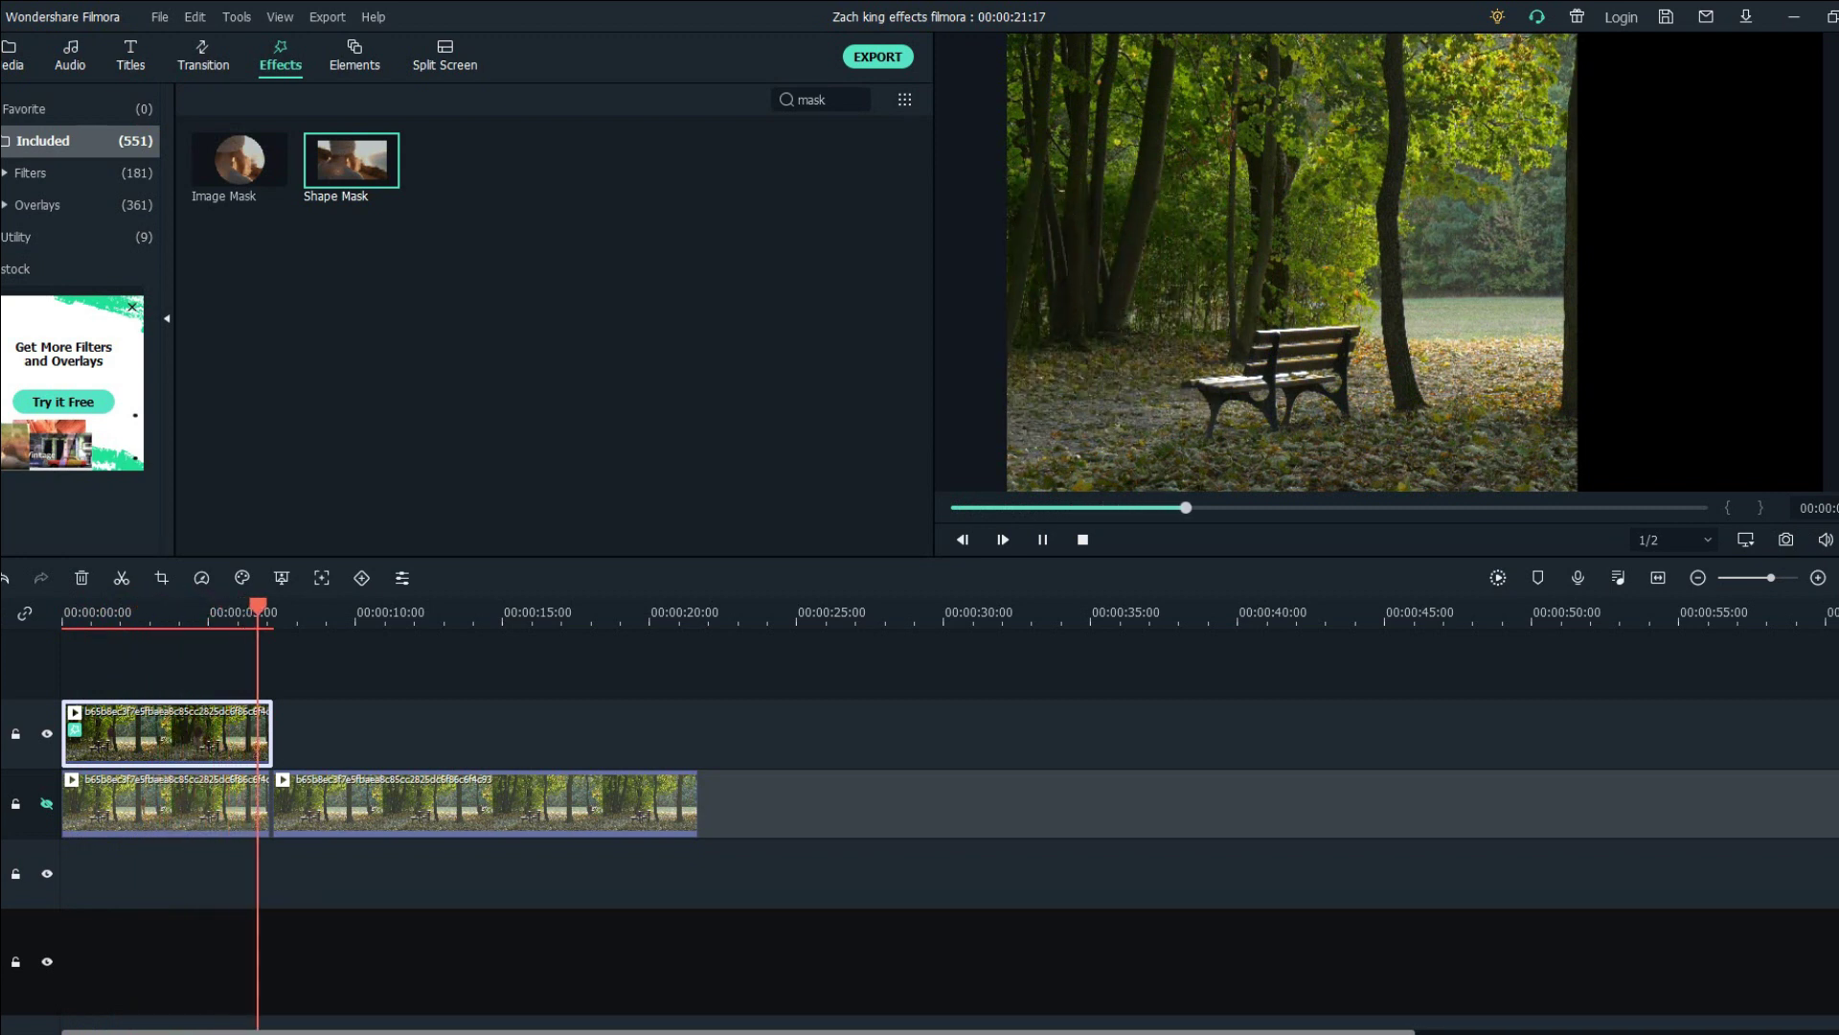
key(space)
- Show the lower track again and render a preview of the combined tracks
click(47, 804)
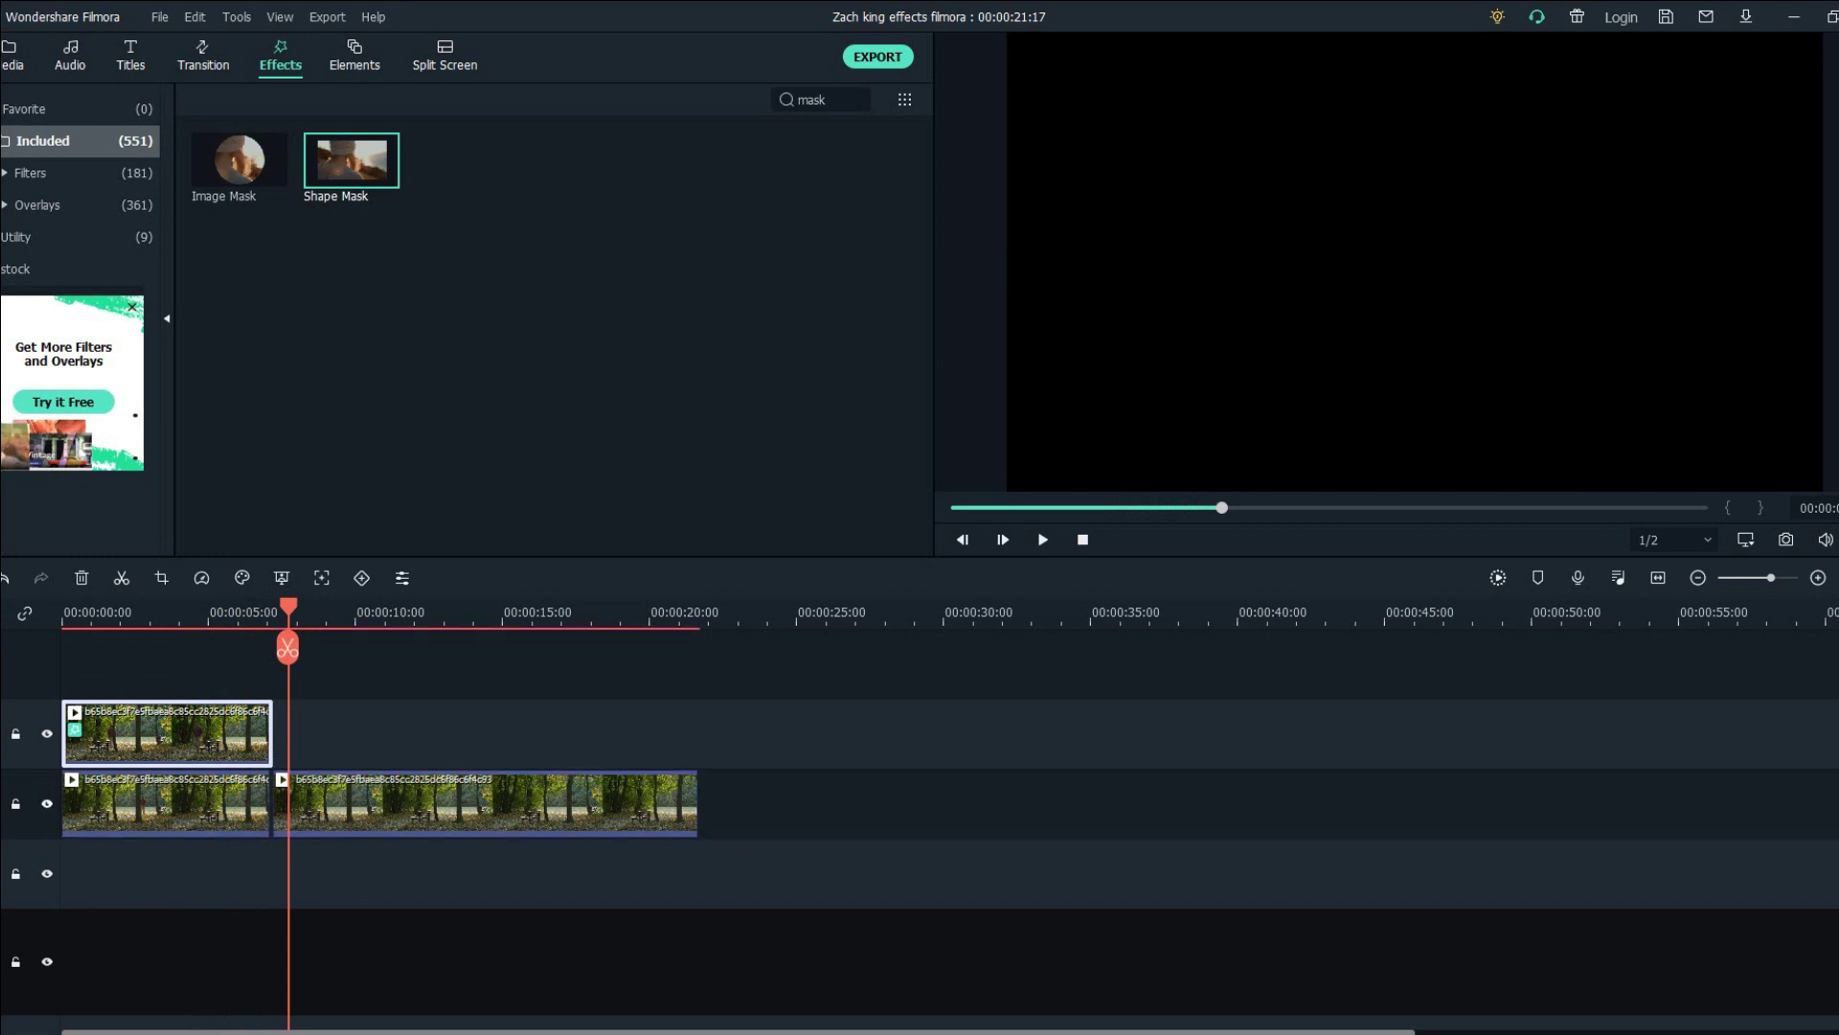
key(Return)
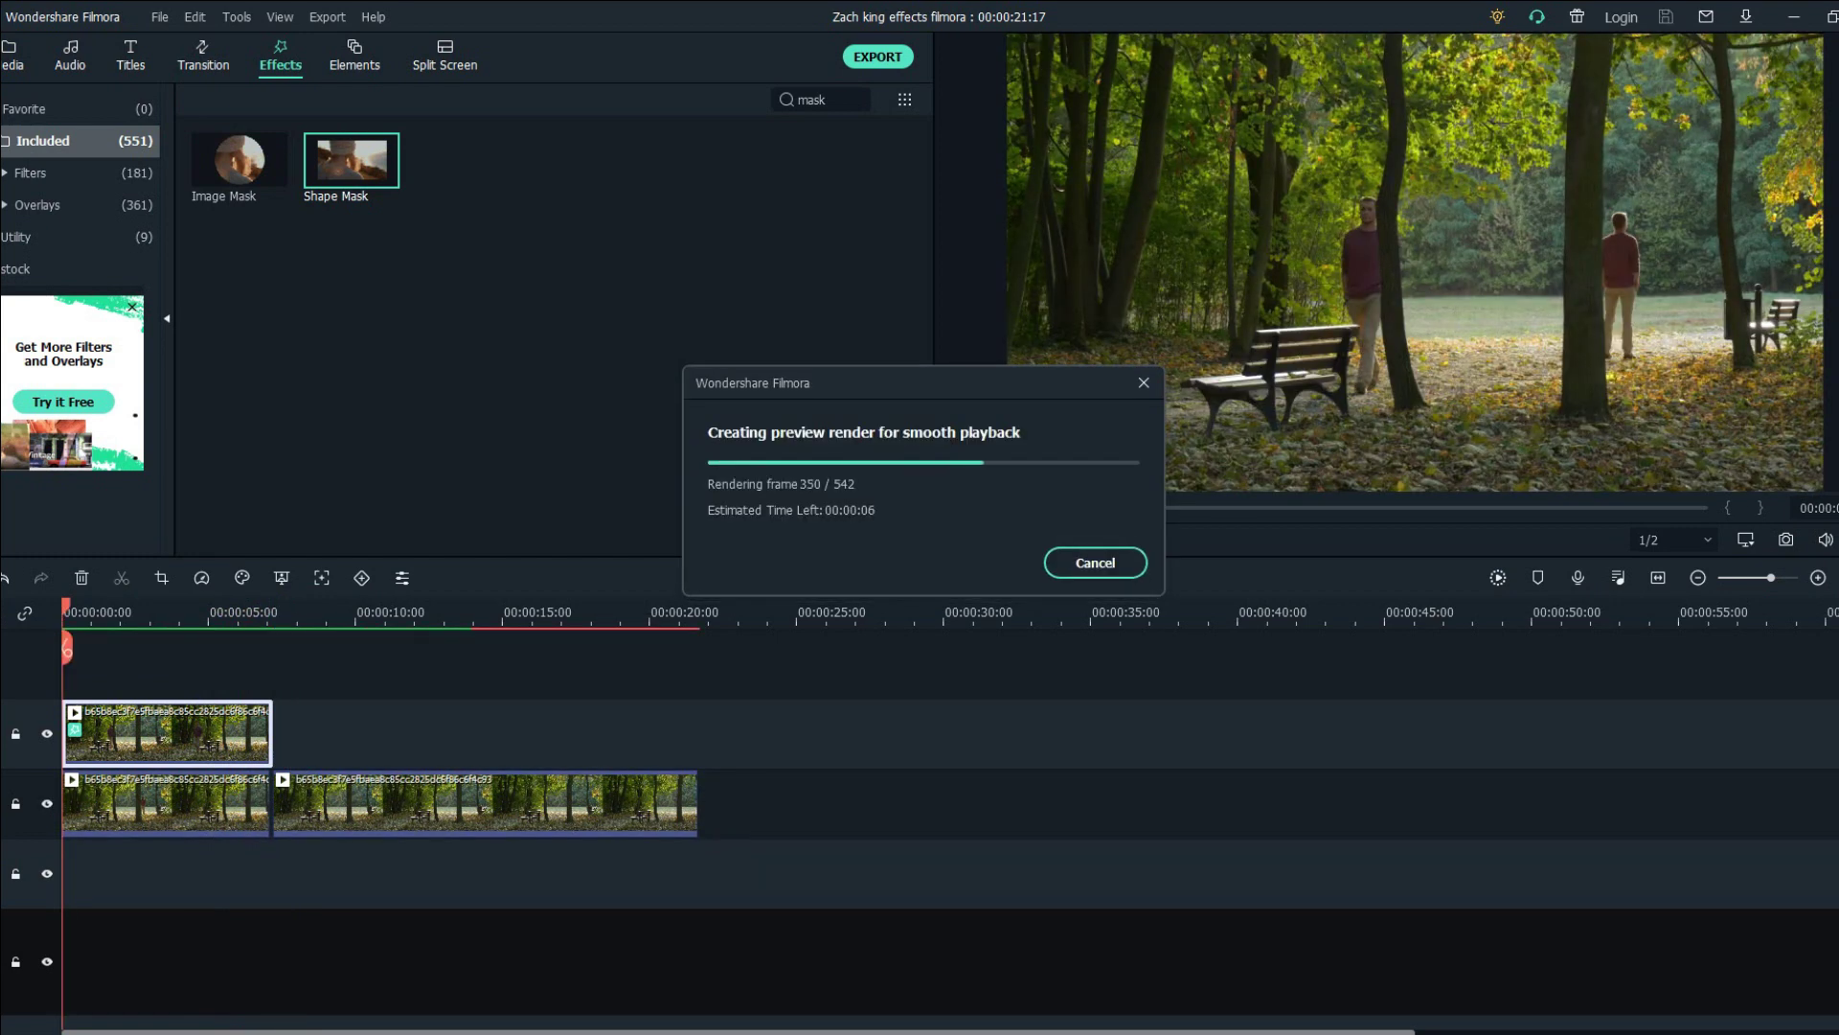
key(space)
key(space)
- Shorten the lower track so it ends level with the masked clip at about 7 seconds
key(ctrl+equal)
drag(1418, 804, 1398, 805)
click(1400, 613)
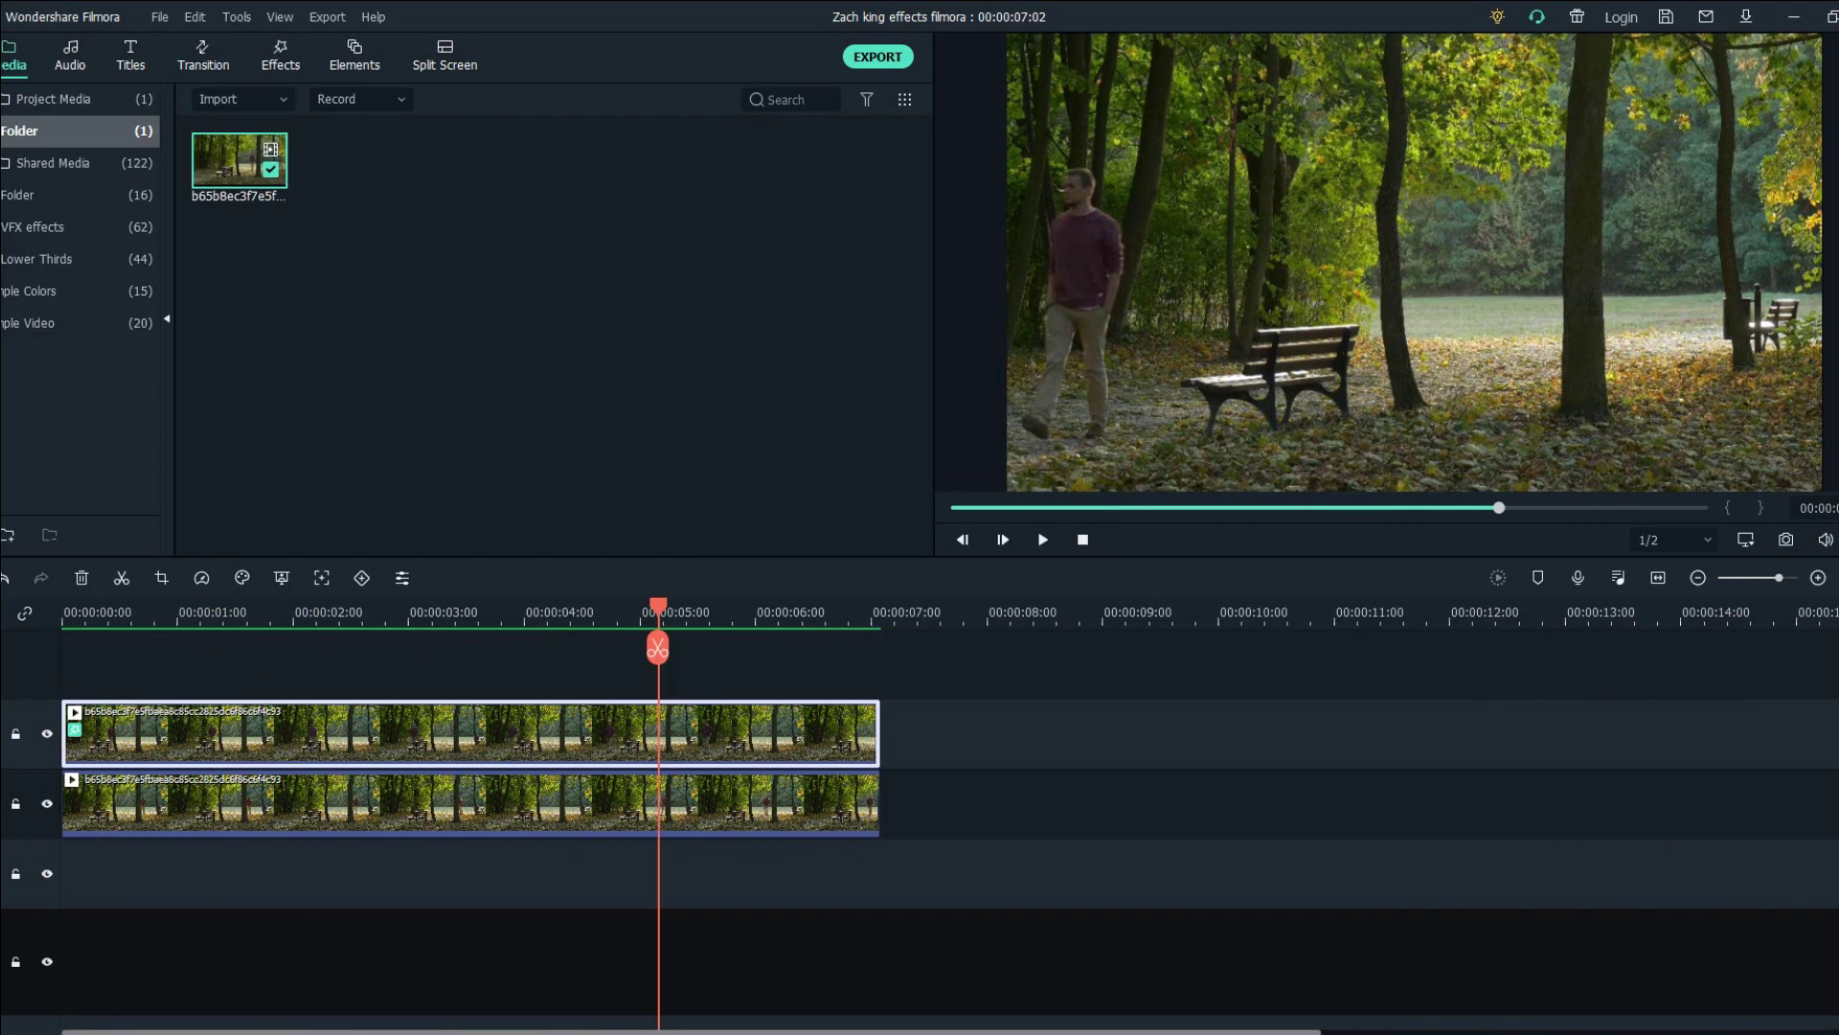
- Add the park clip to the upper track at about 7.4 seconds and set the playhead to about 9 seconds
drag(240, 158, 934, 733)
click(1060, 613)
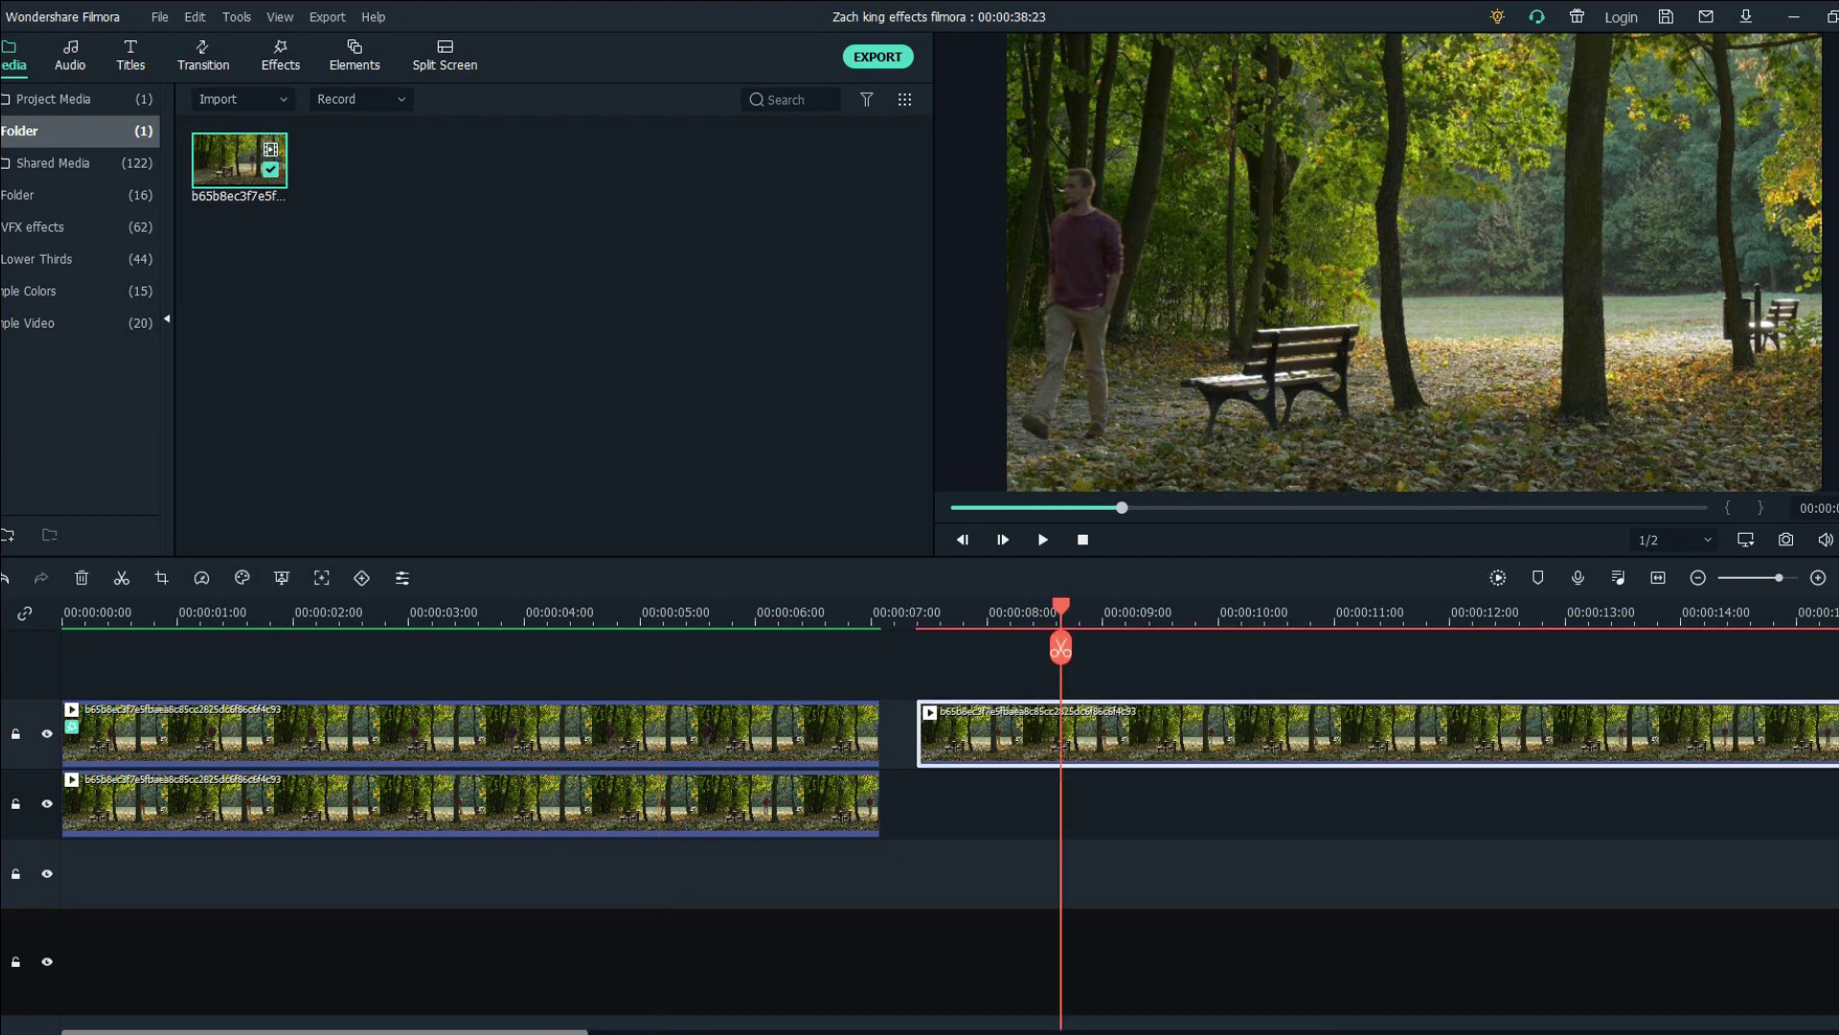
drag(1061, 608, 1117, 608)
key(ctrl+minus)
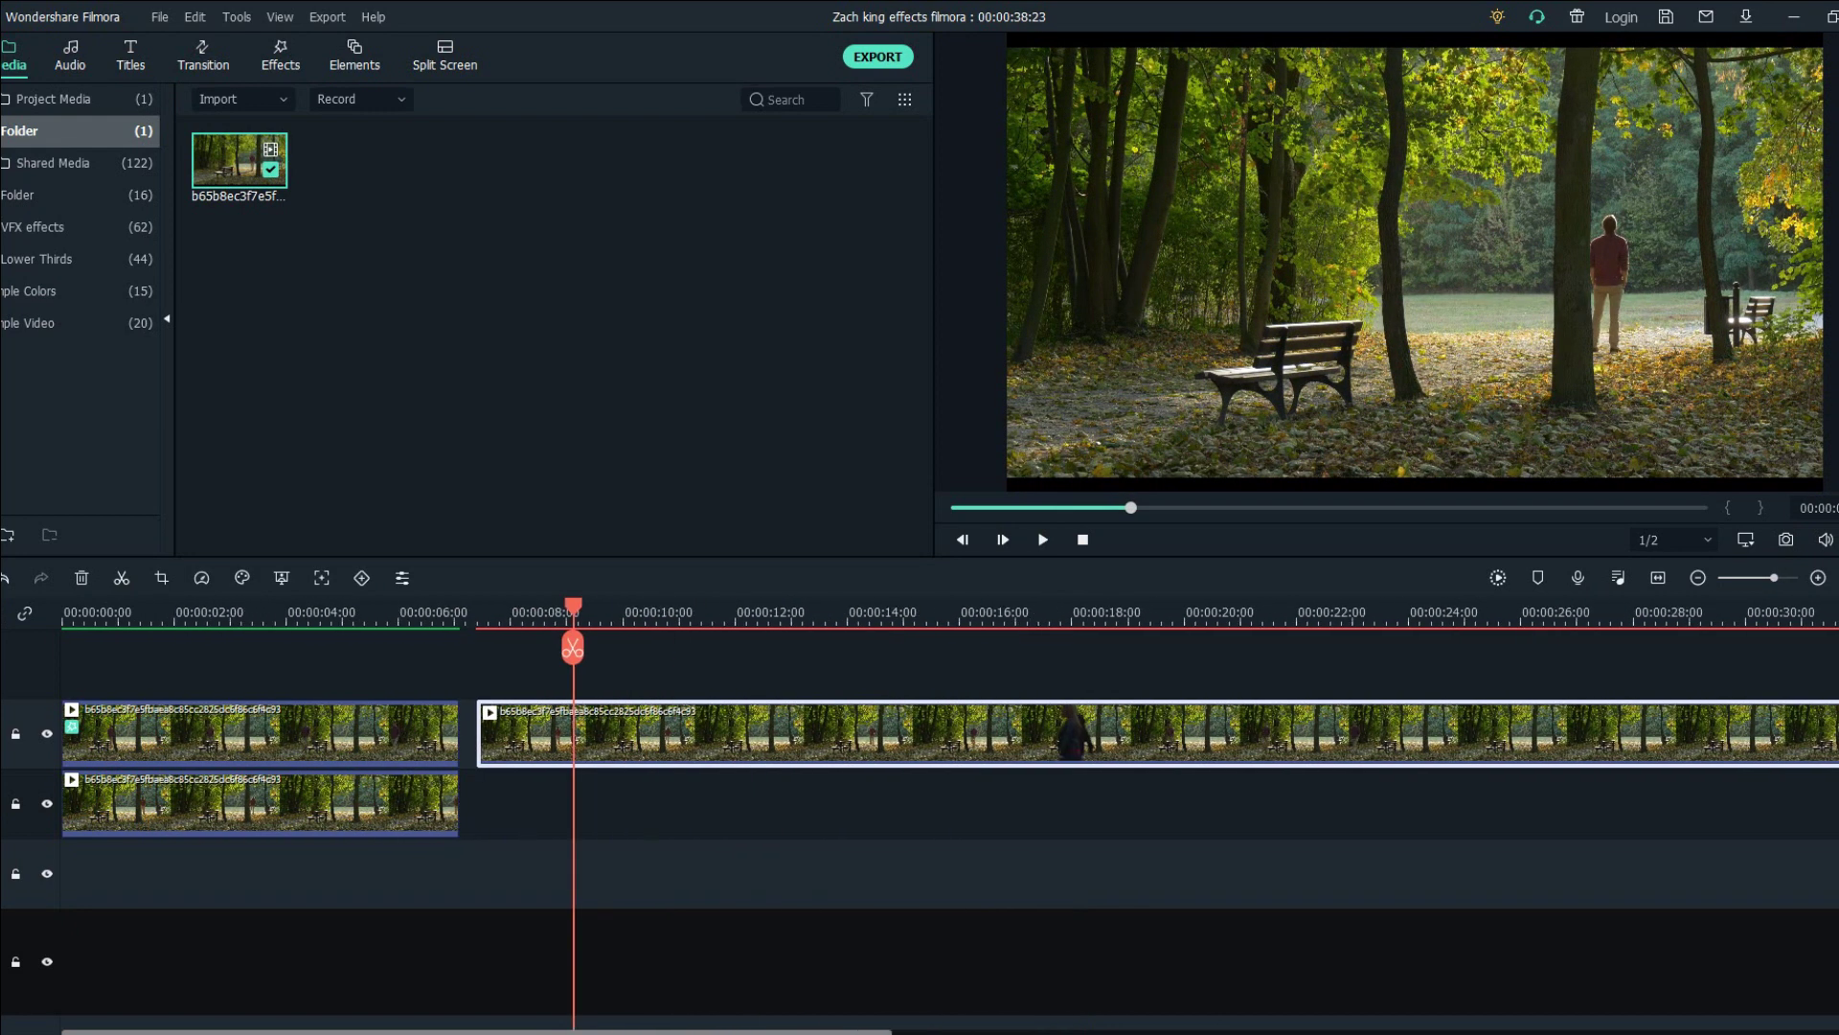
- Scale the newly added park clip to fill the frame without black bars
right_click(898, 733)
click(962, 320)
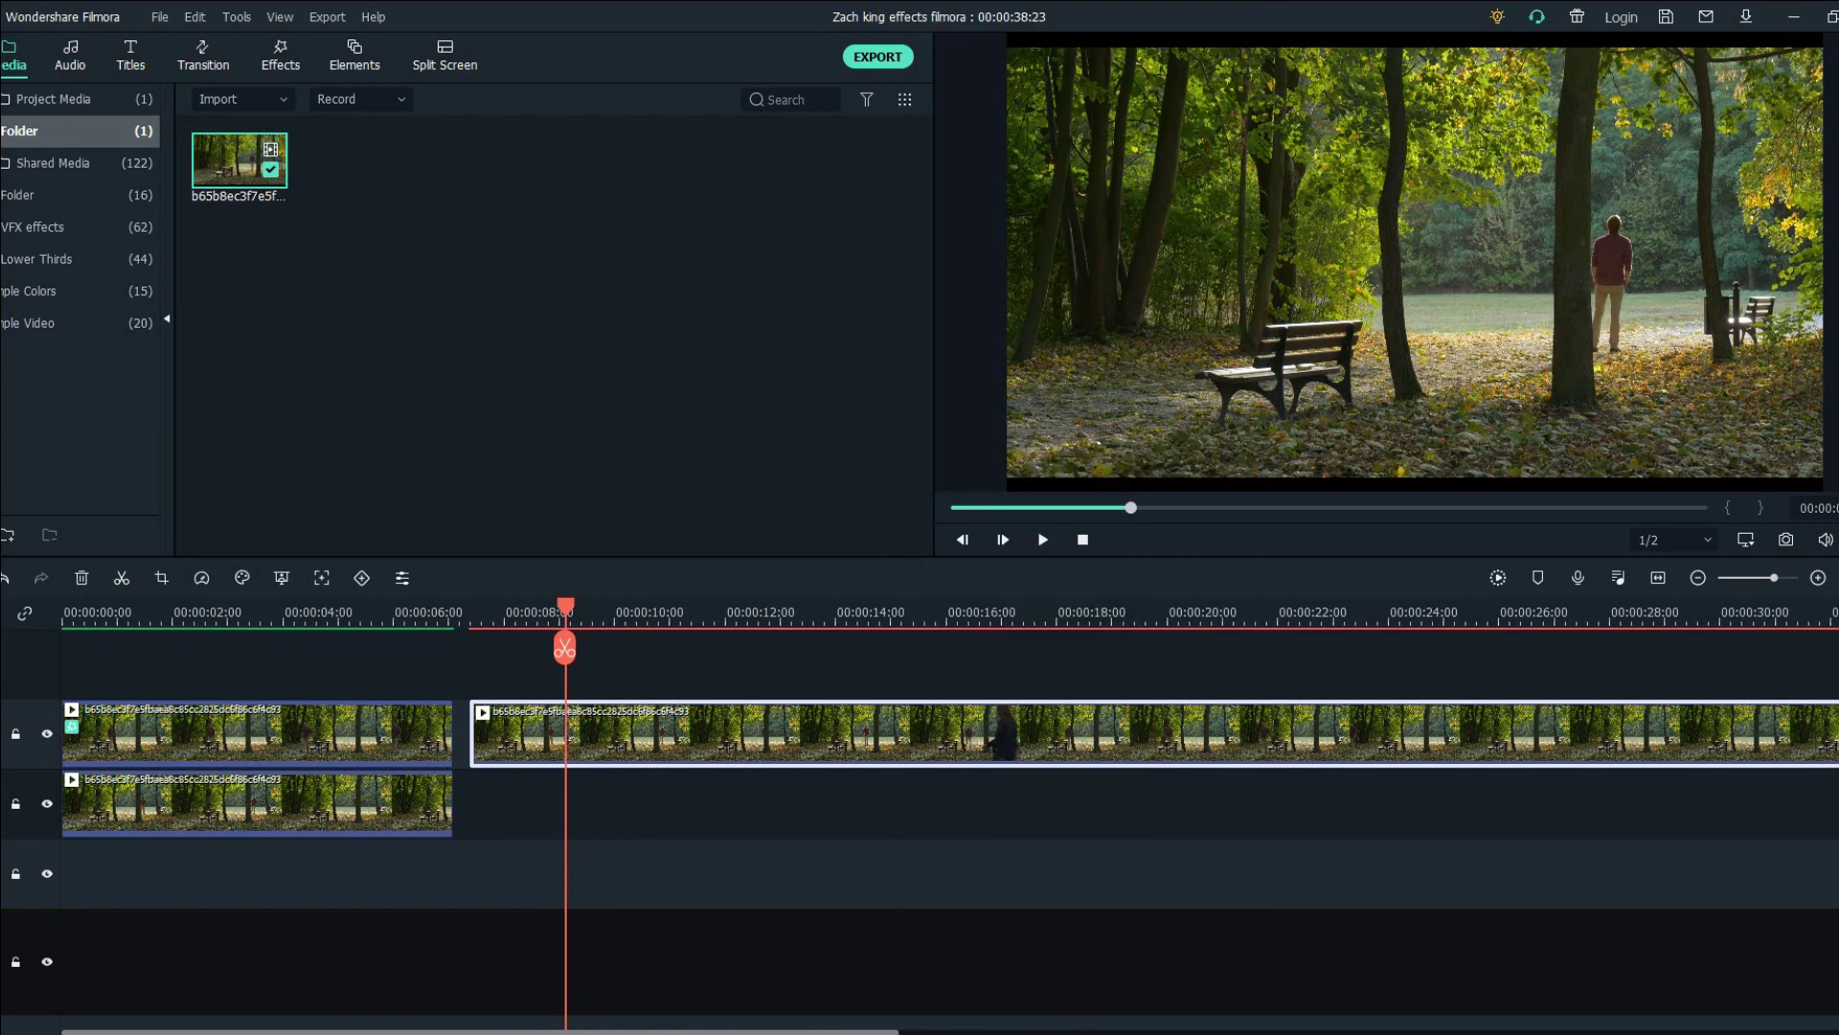
- Split the newly added park clip at about 17 seconds and ripple delete its first part
drag(565, 607, 1001, 606)
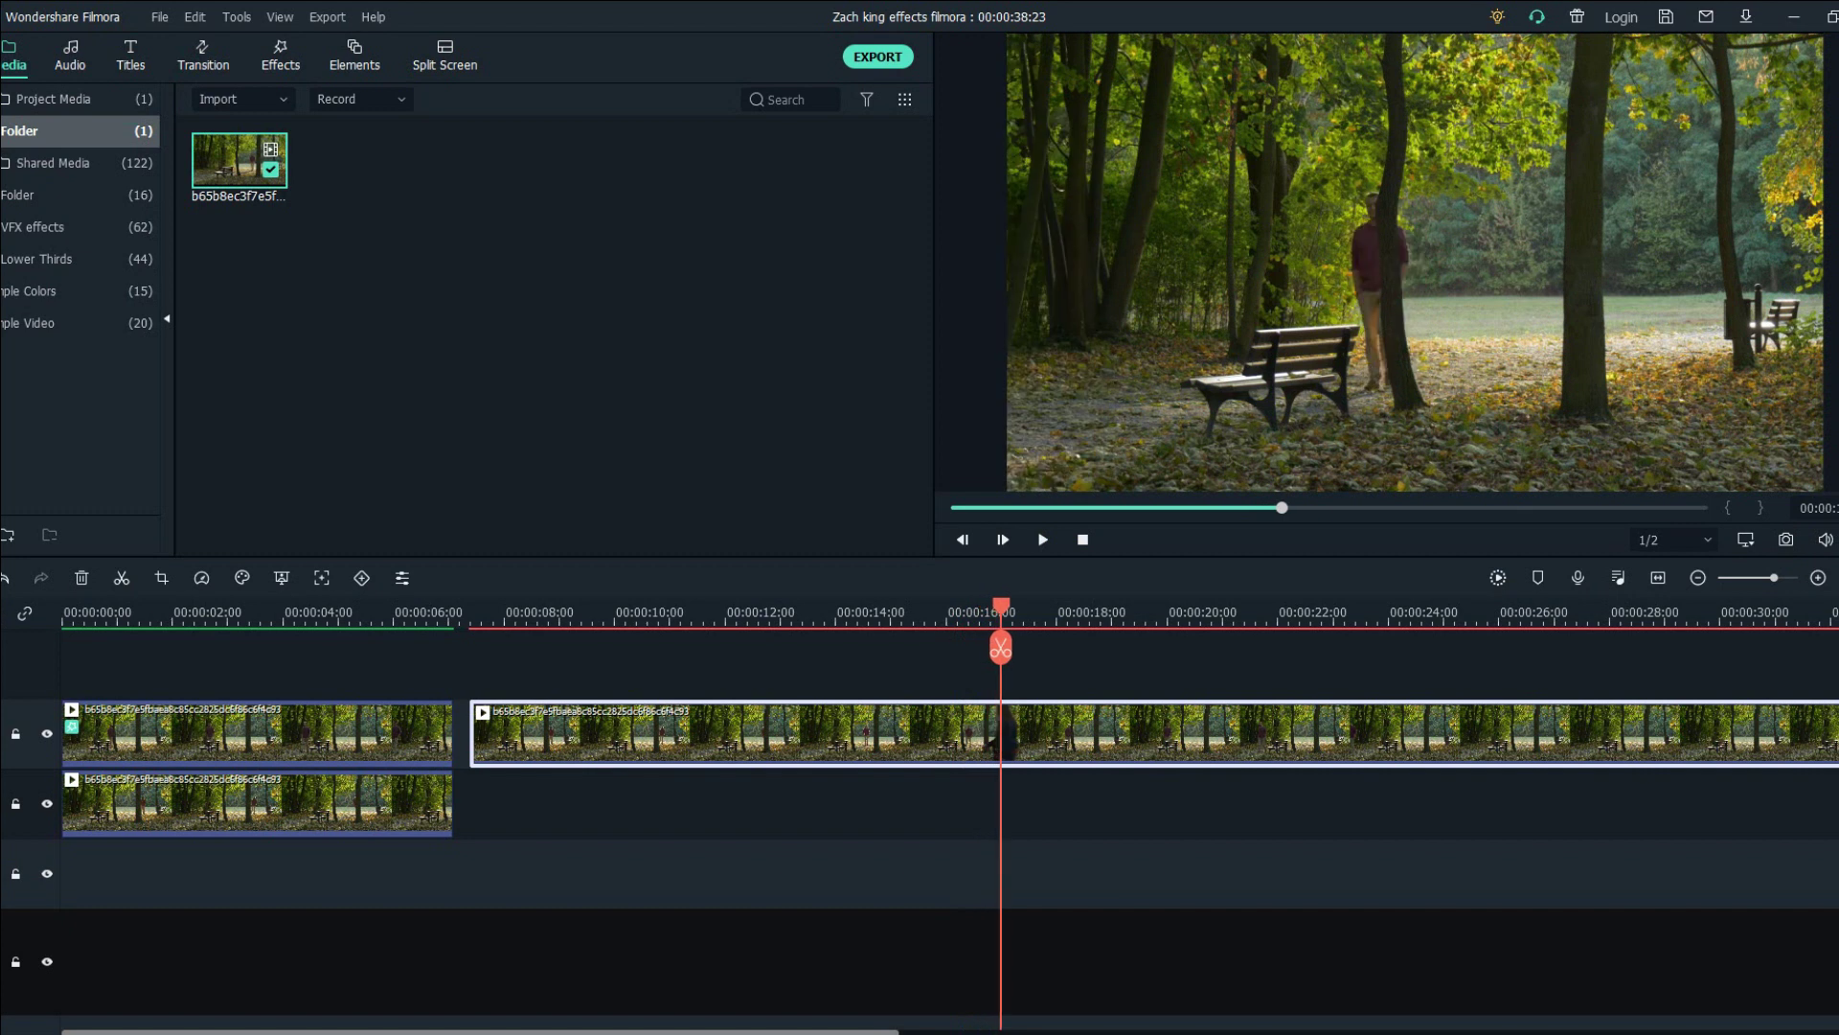
key(ctrl+b)
click(862, 734)
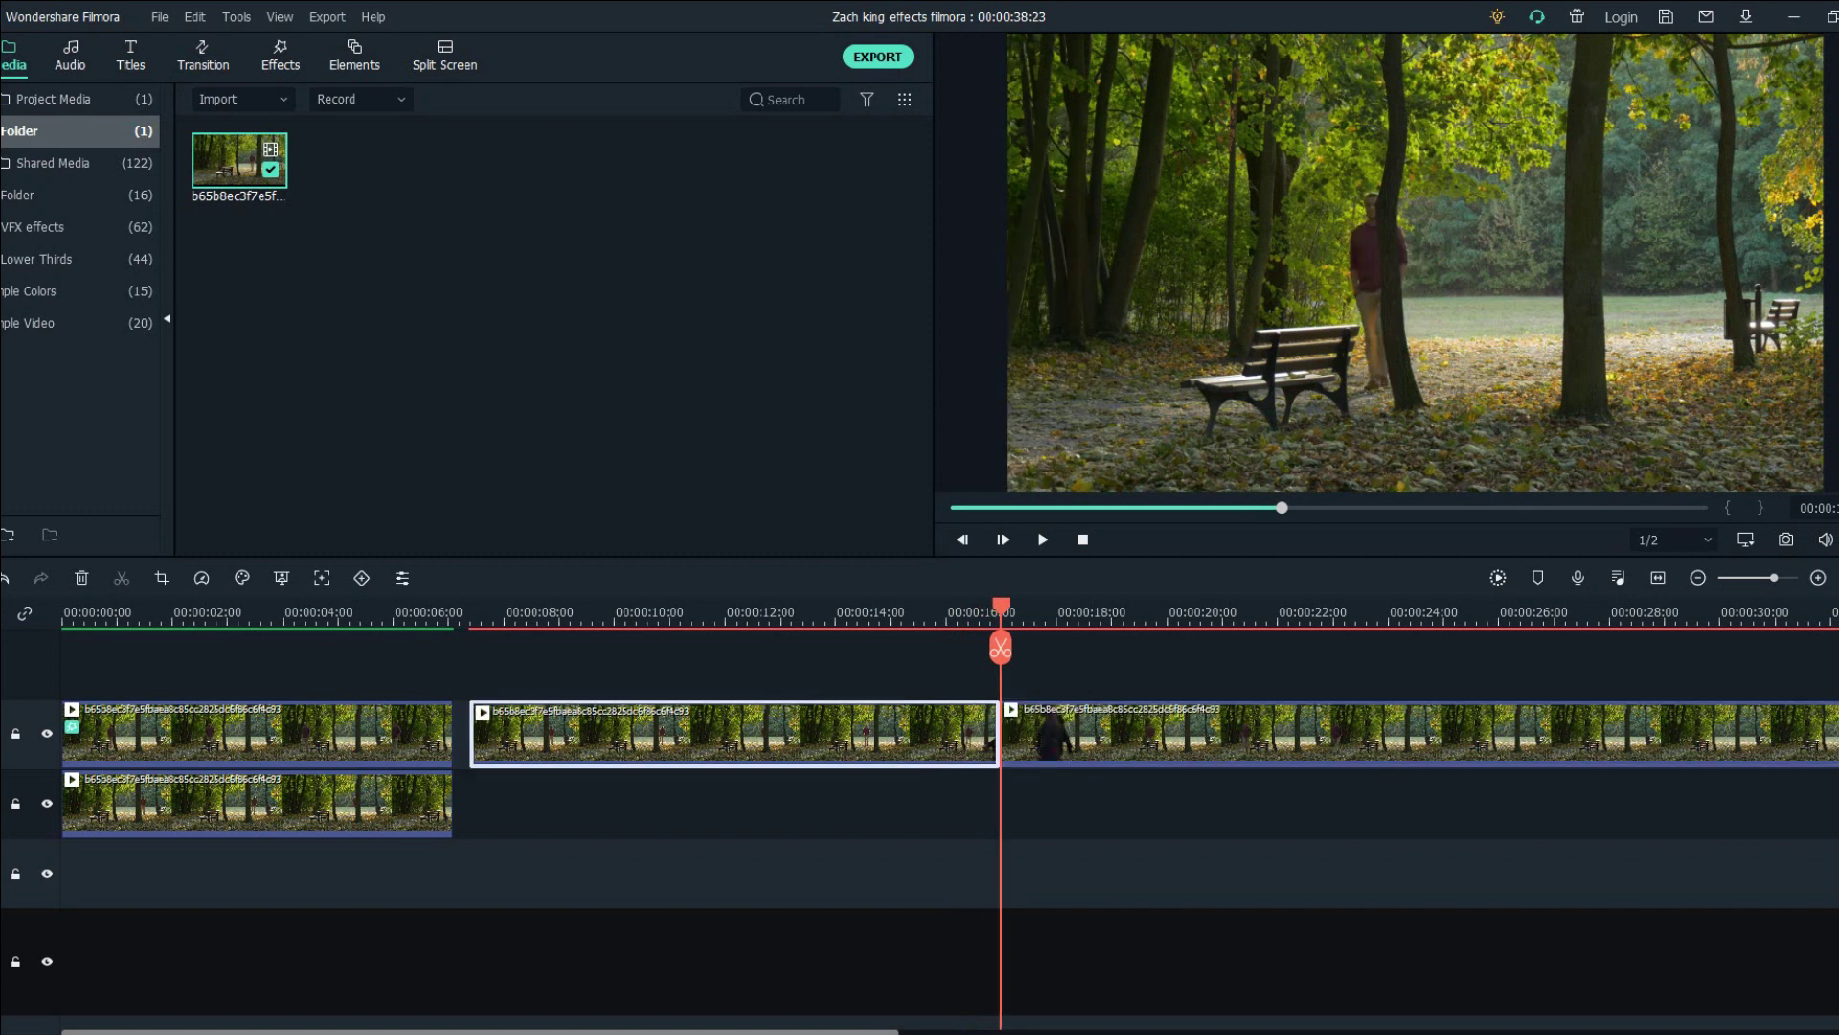
key(shift+Delete)
- Move the remaining clip onto a new track above the masked clip and play the sequence from the start
drag(670, 733, 336, 662)
drag(471, 608, 62, 611)
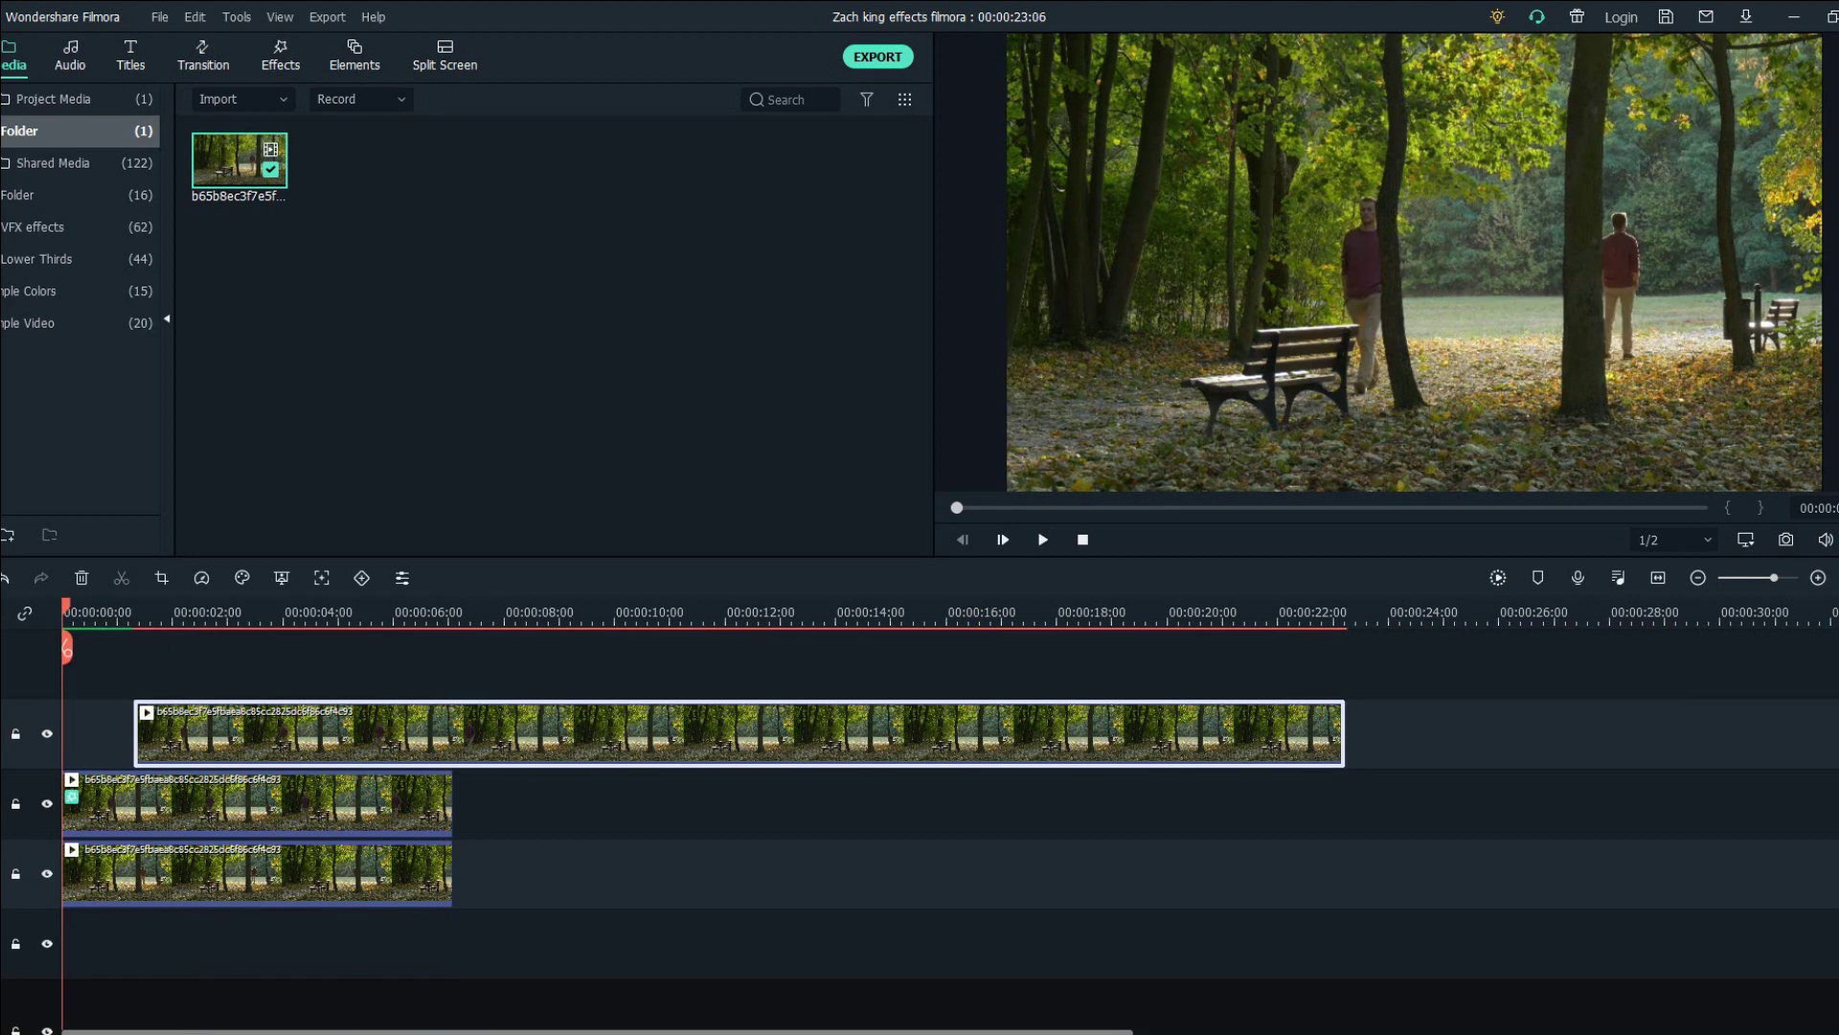
key(ctrl+equal)
click(1002, 533)
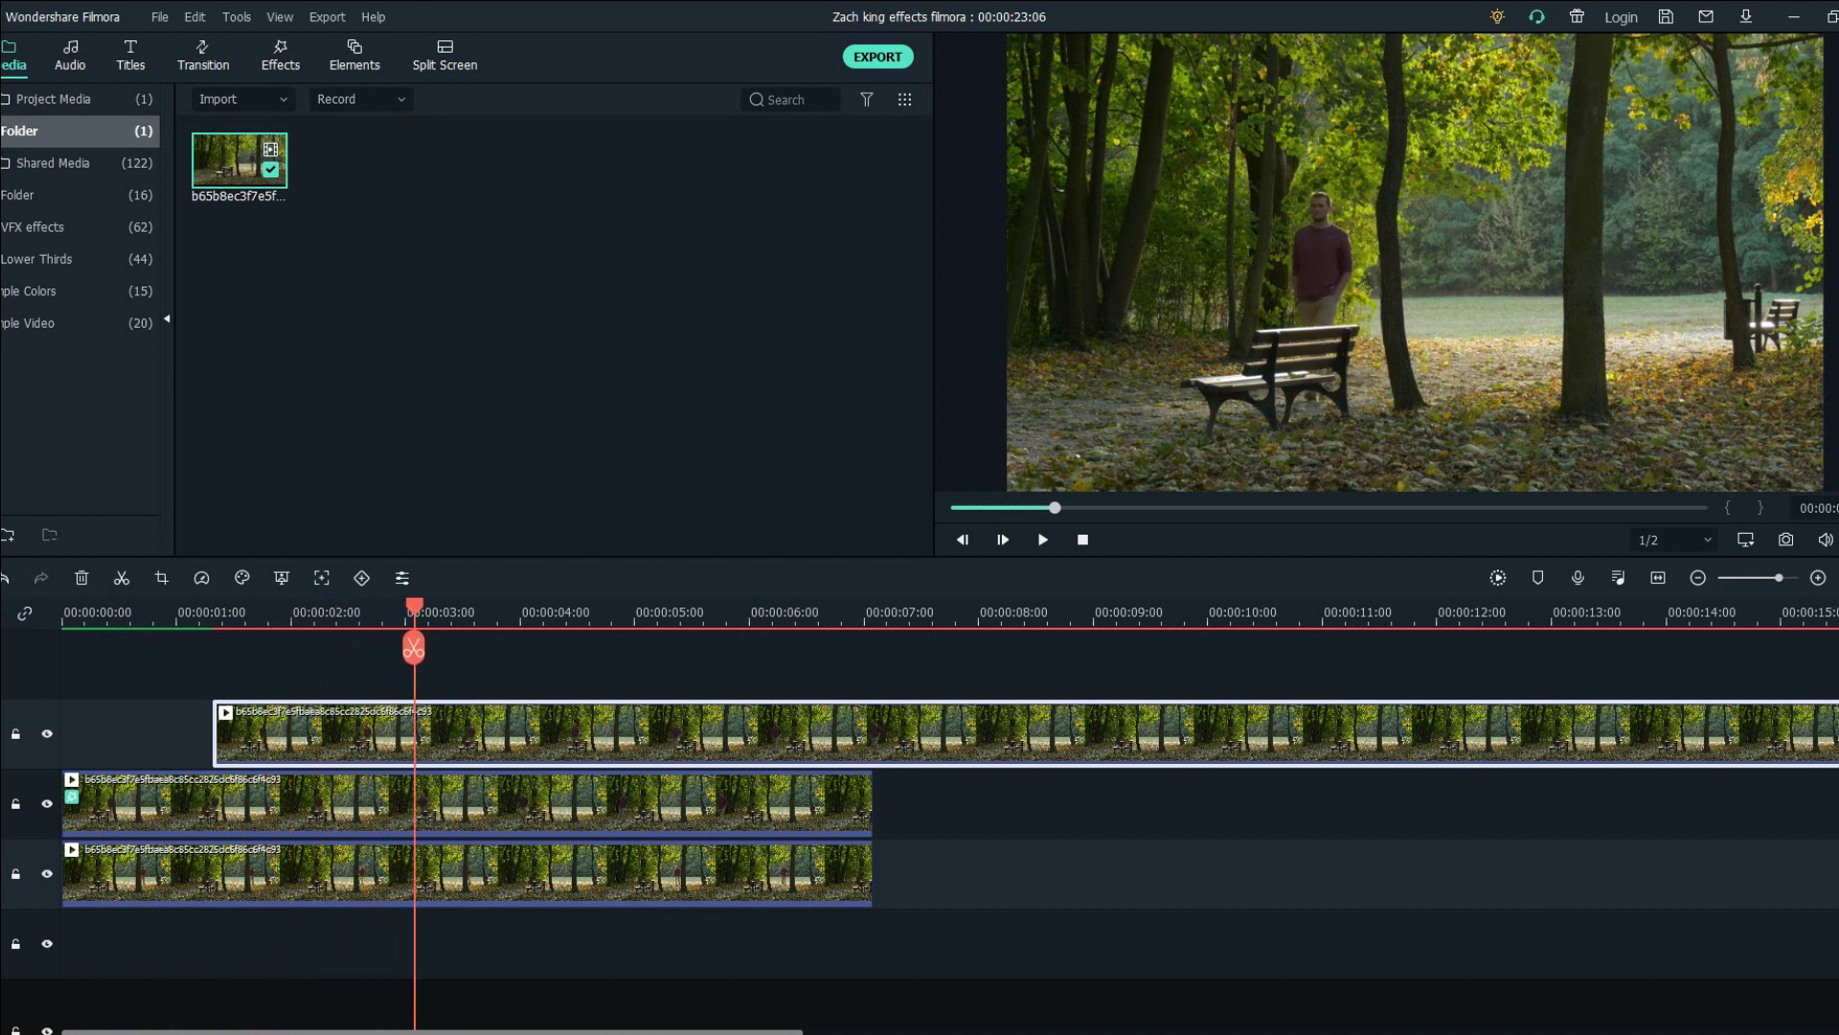
- Shift the top-track clip along the timeline so it starts at about 4 seconds
drag(326, 736, 450, 736)
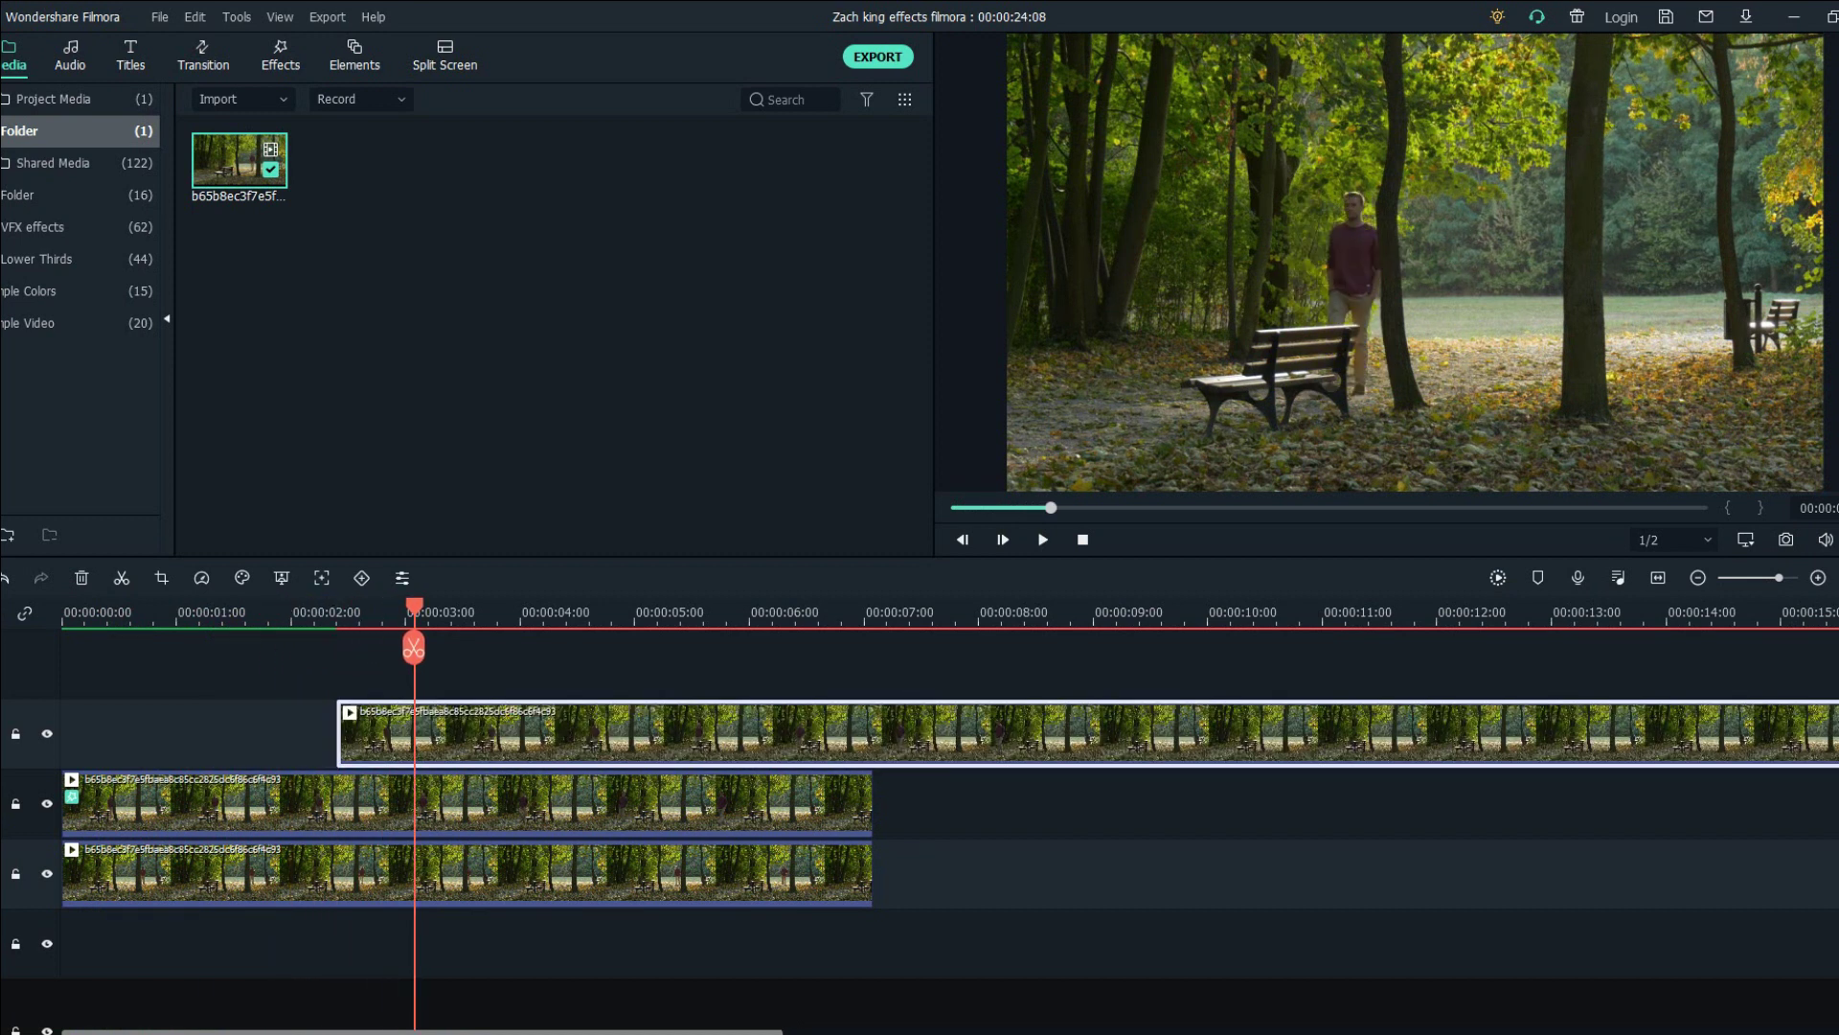
drag(414, 607, 259, 607)
drag(450, 736, 707, 735)
drag(485, 614, 528, 613)
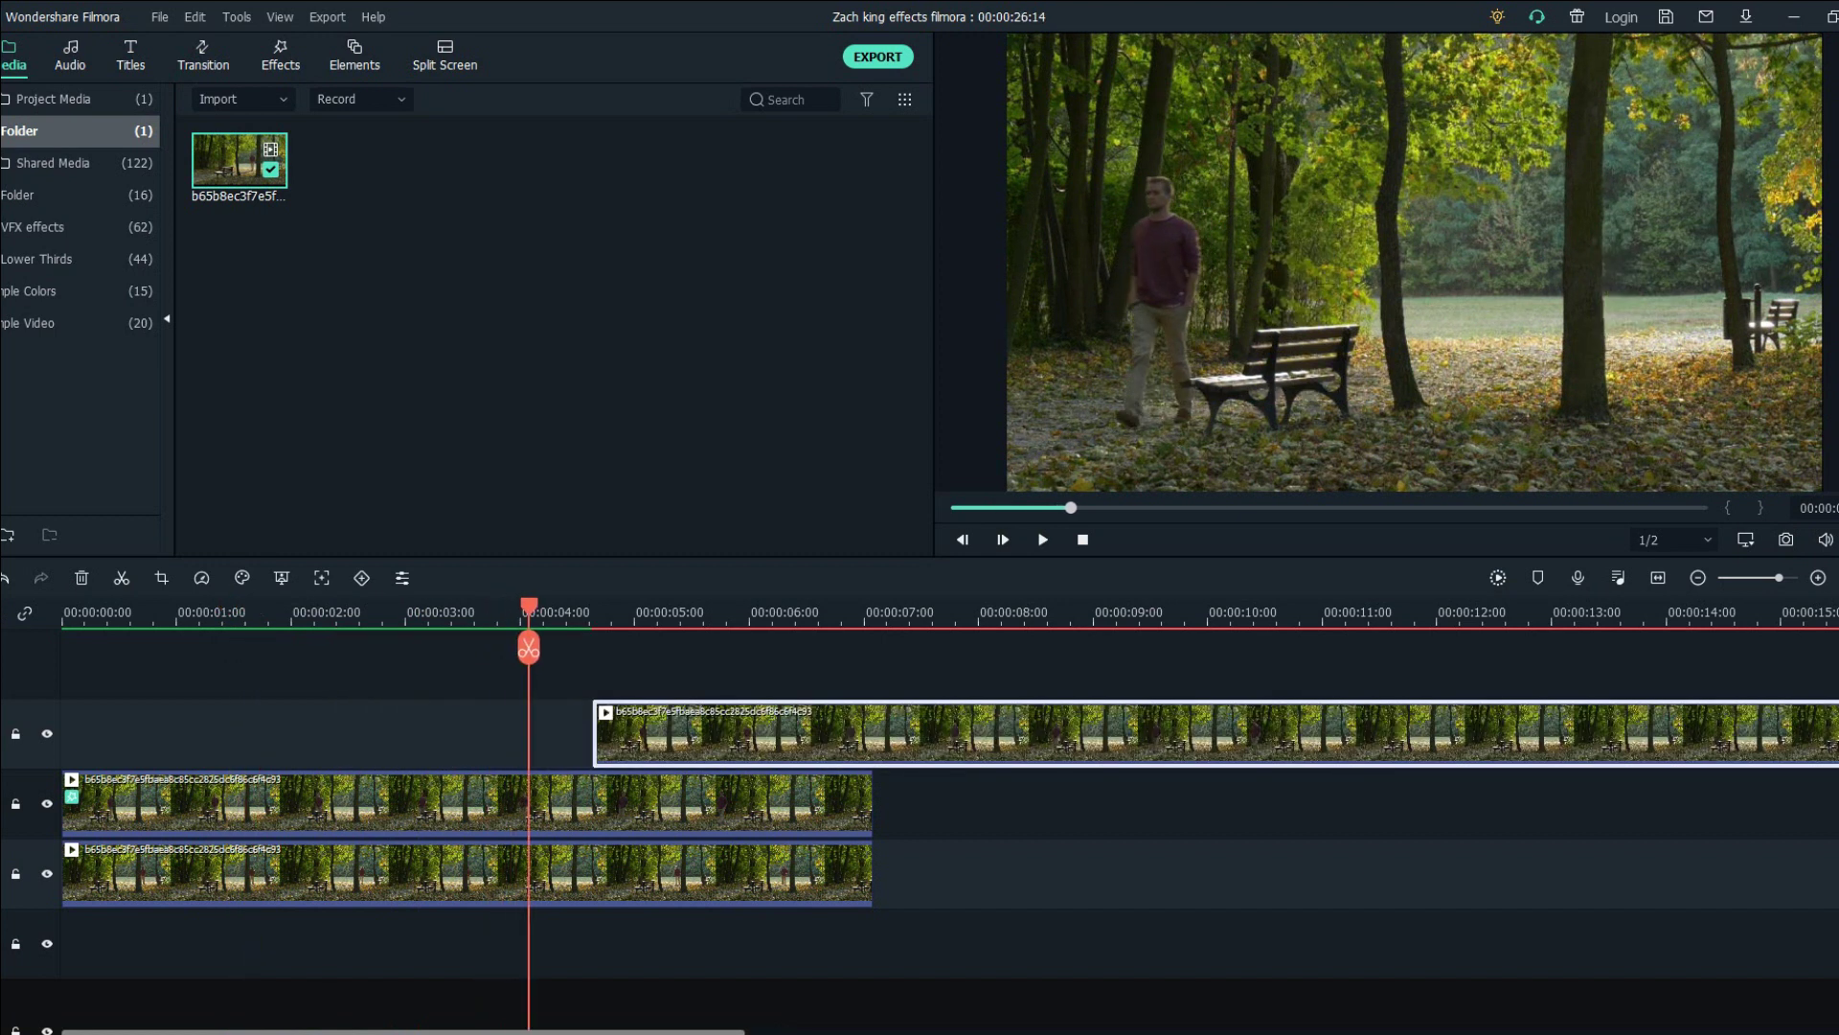
drag(670, 735, 651, 733)
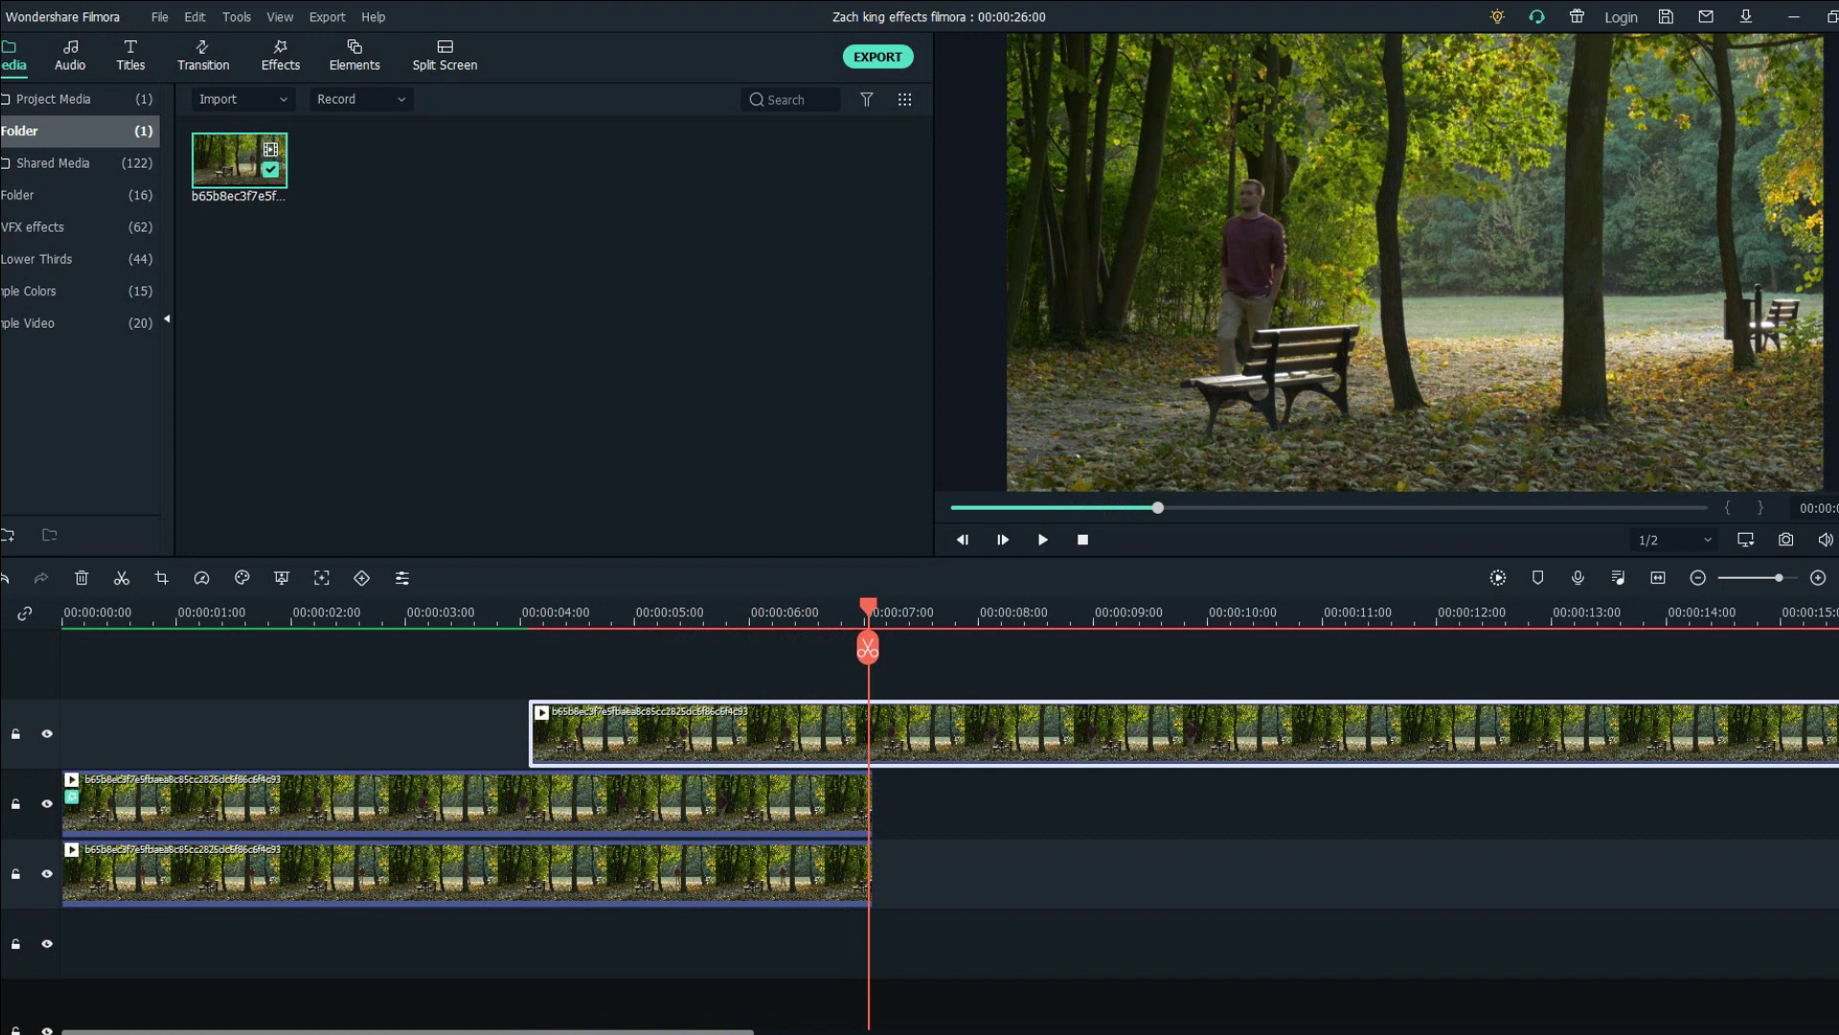
- Split the top-track clip where the two lower clips end, at about 7 seconds
key(ctrl+minus)
key(ctrl+minus)
key(ctrl+minus)
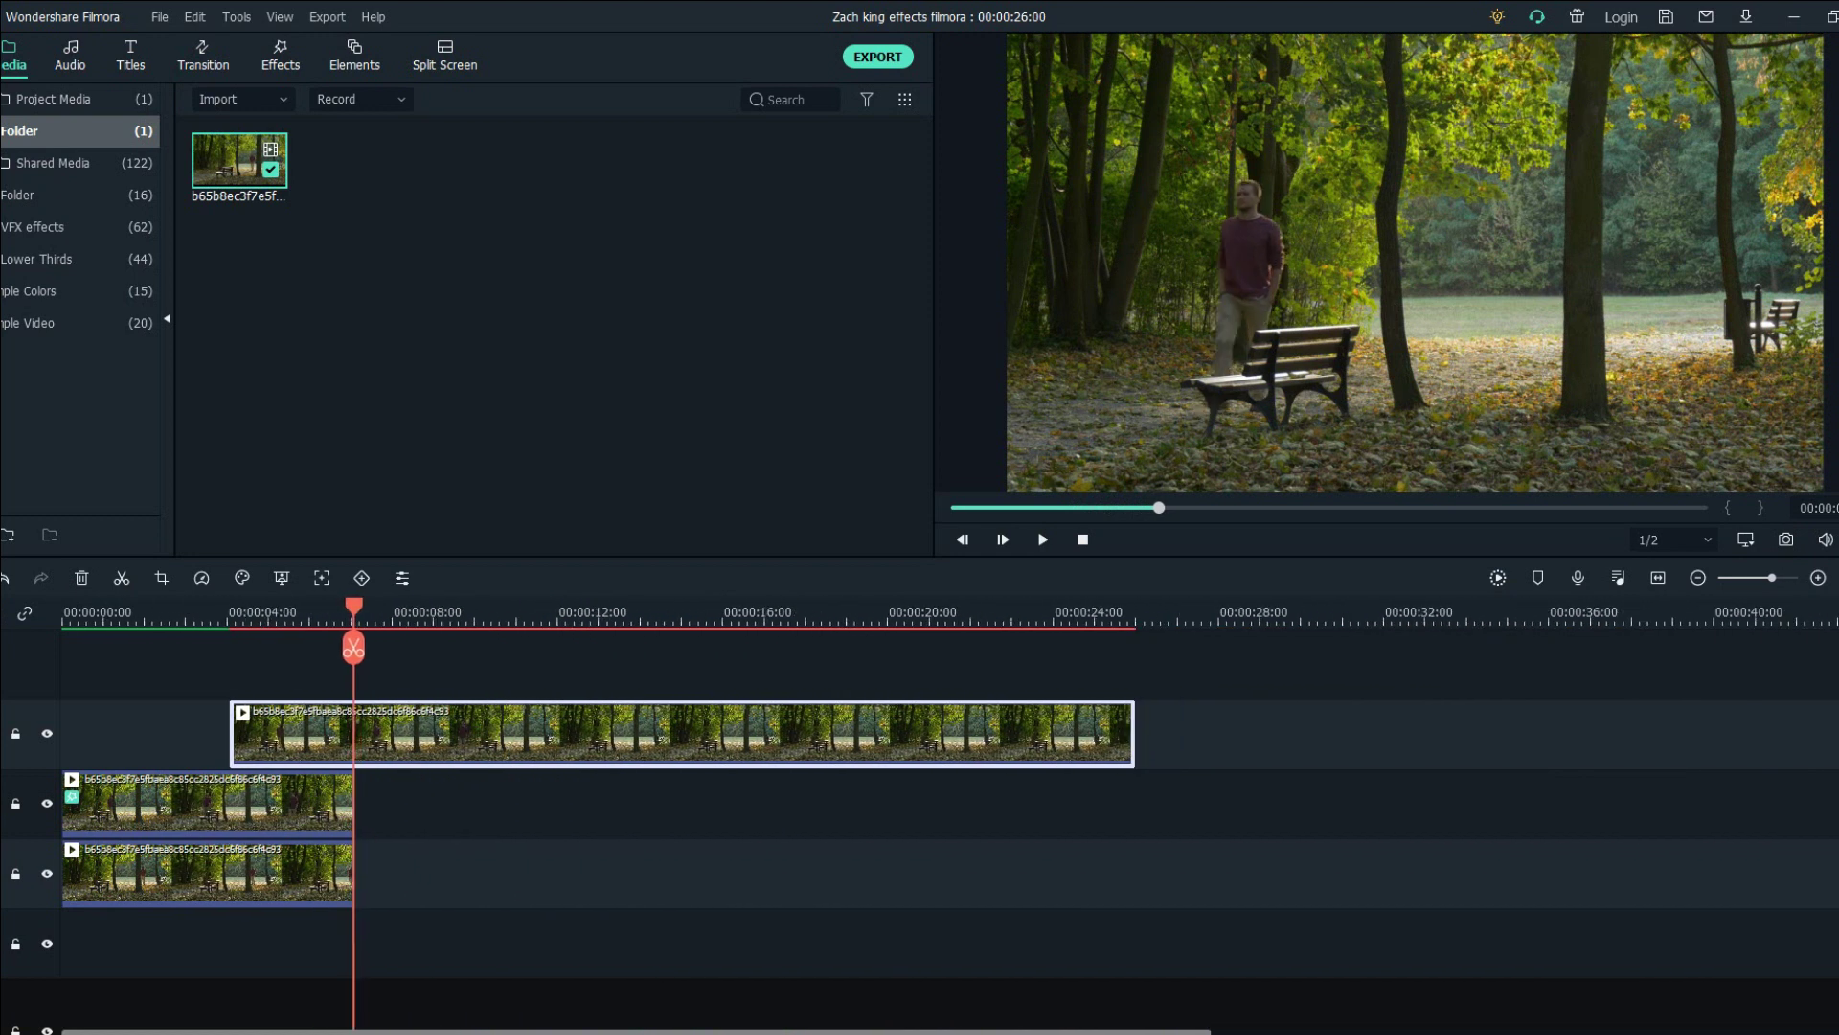
key(ctrl+b)
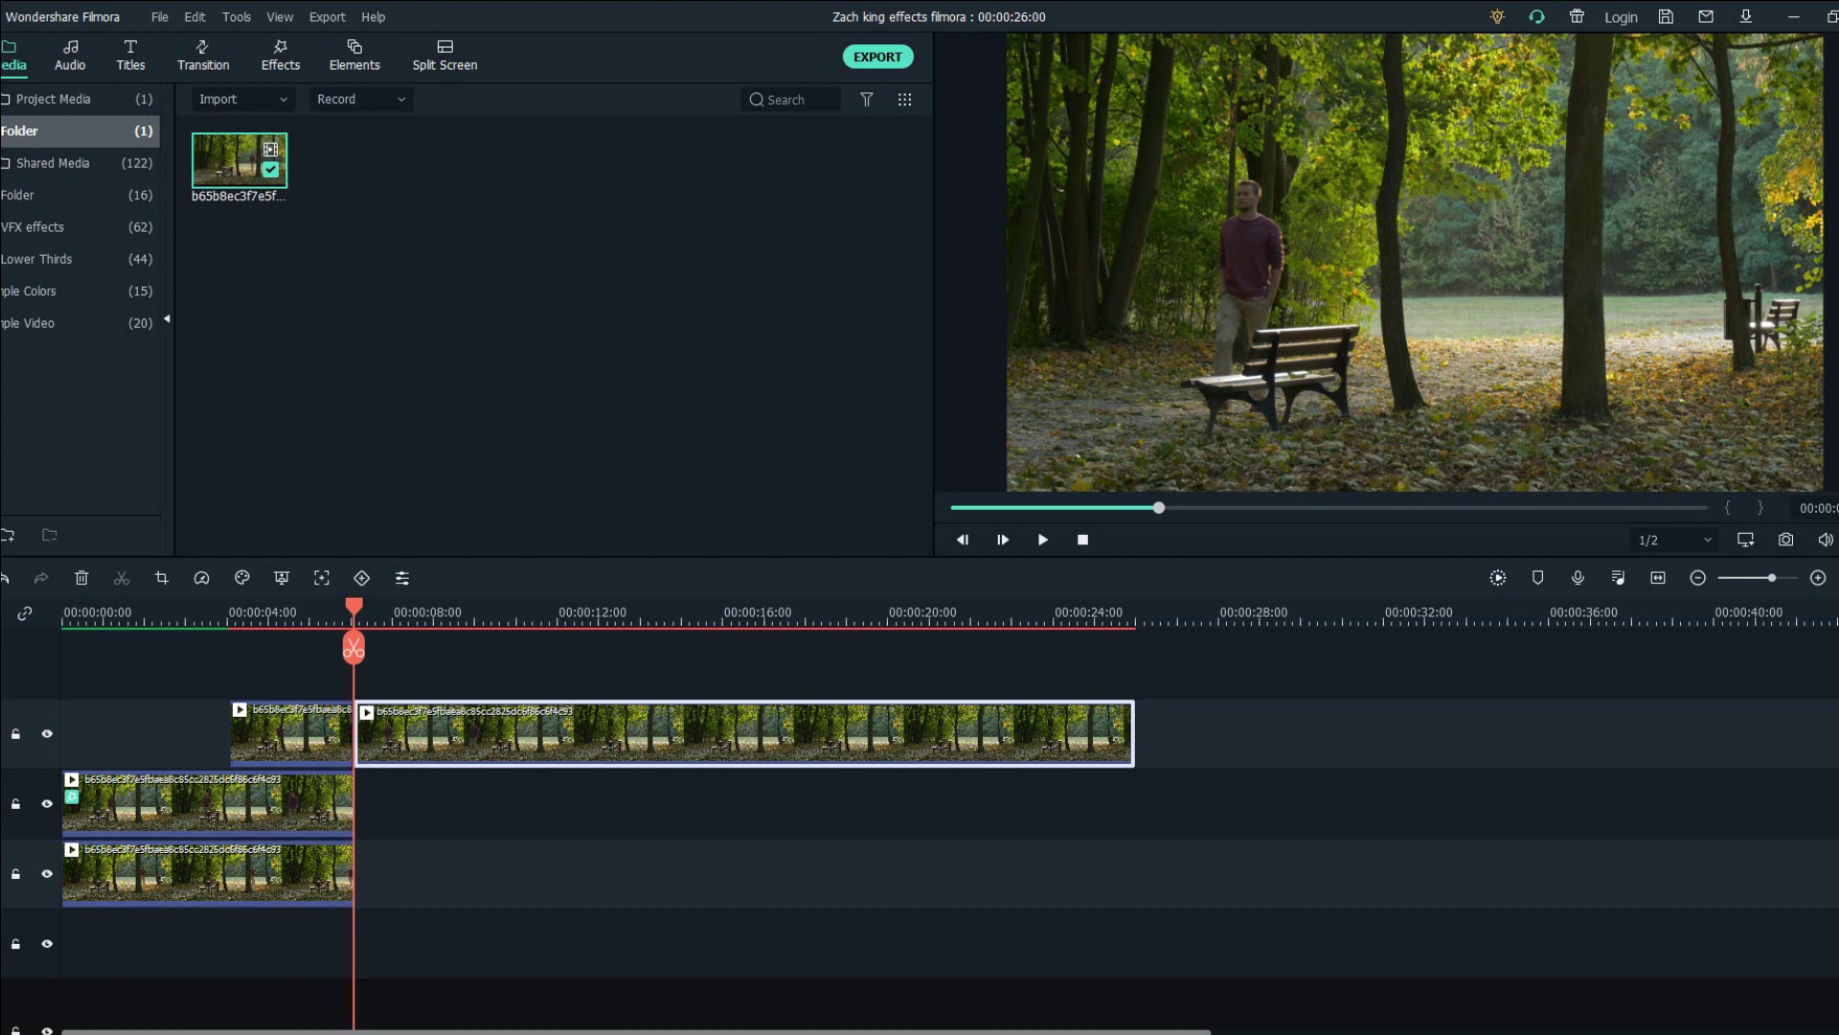
drag(353, 606, 761, 607)
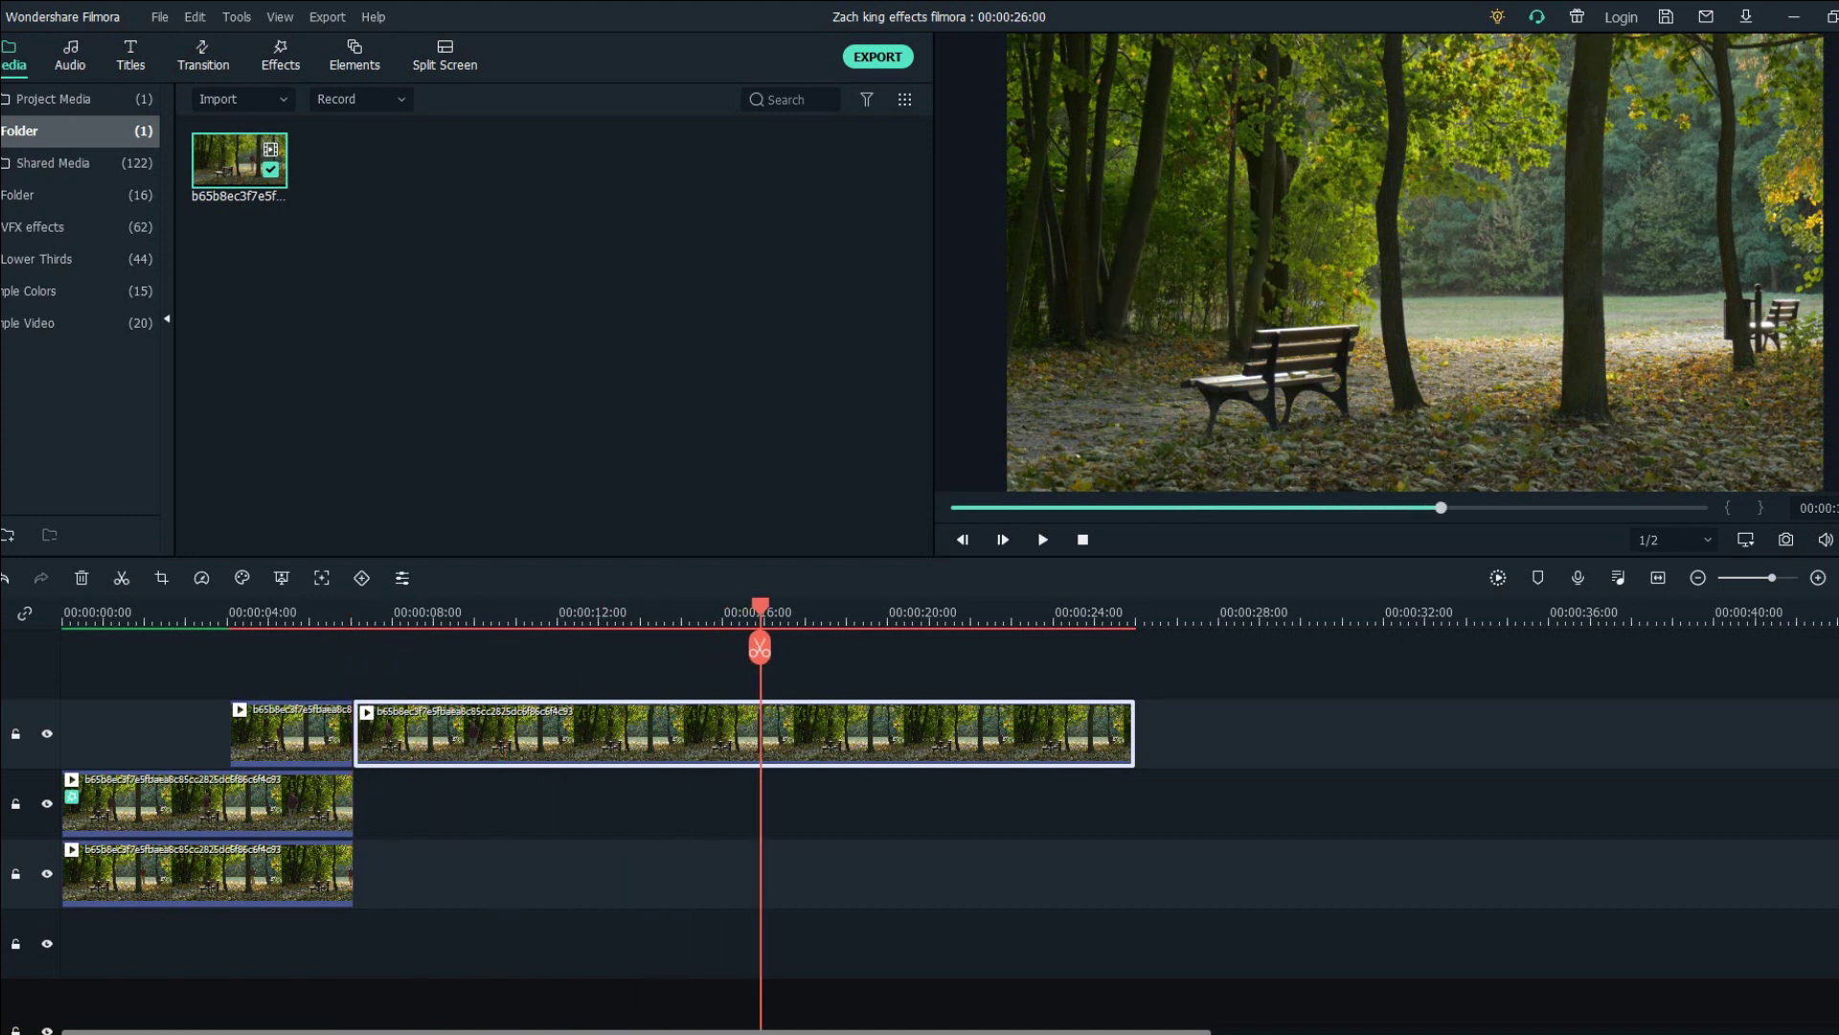
click(761, 648)
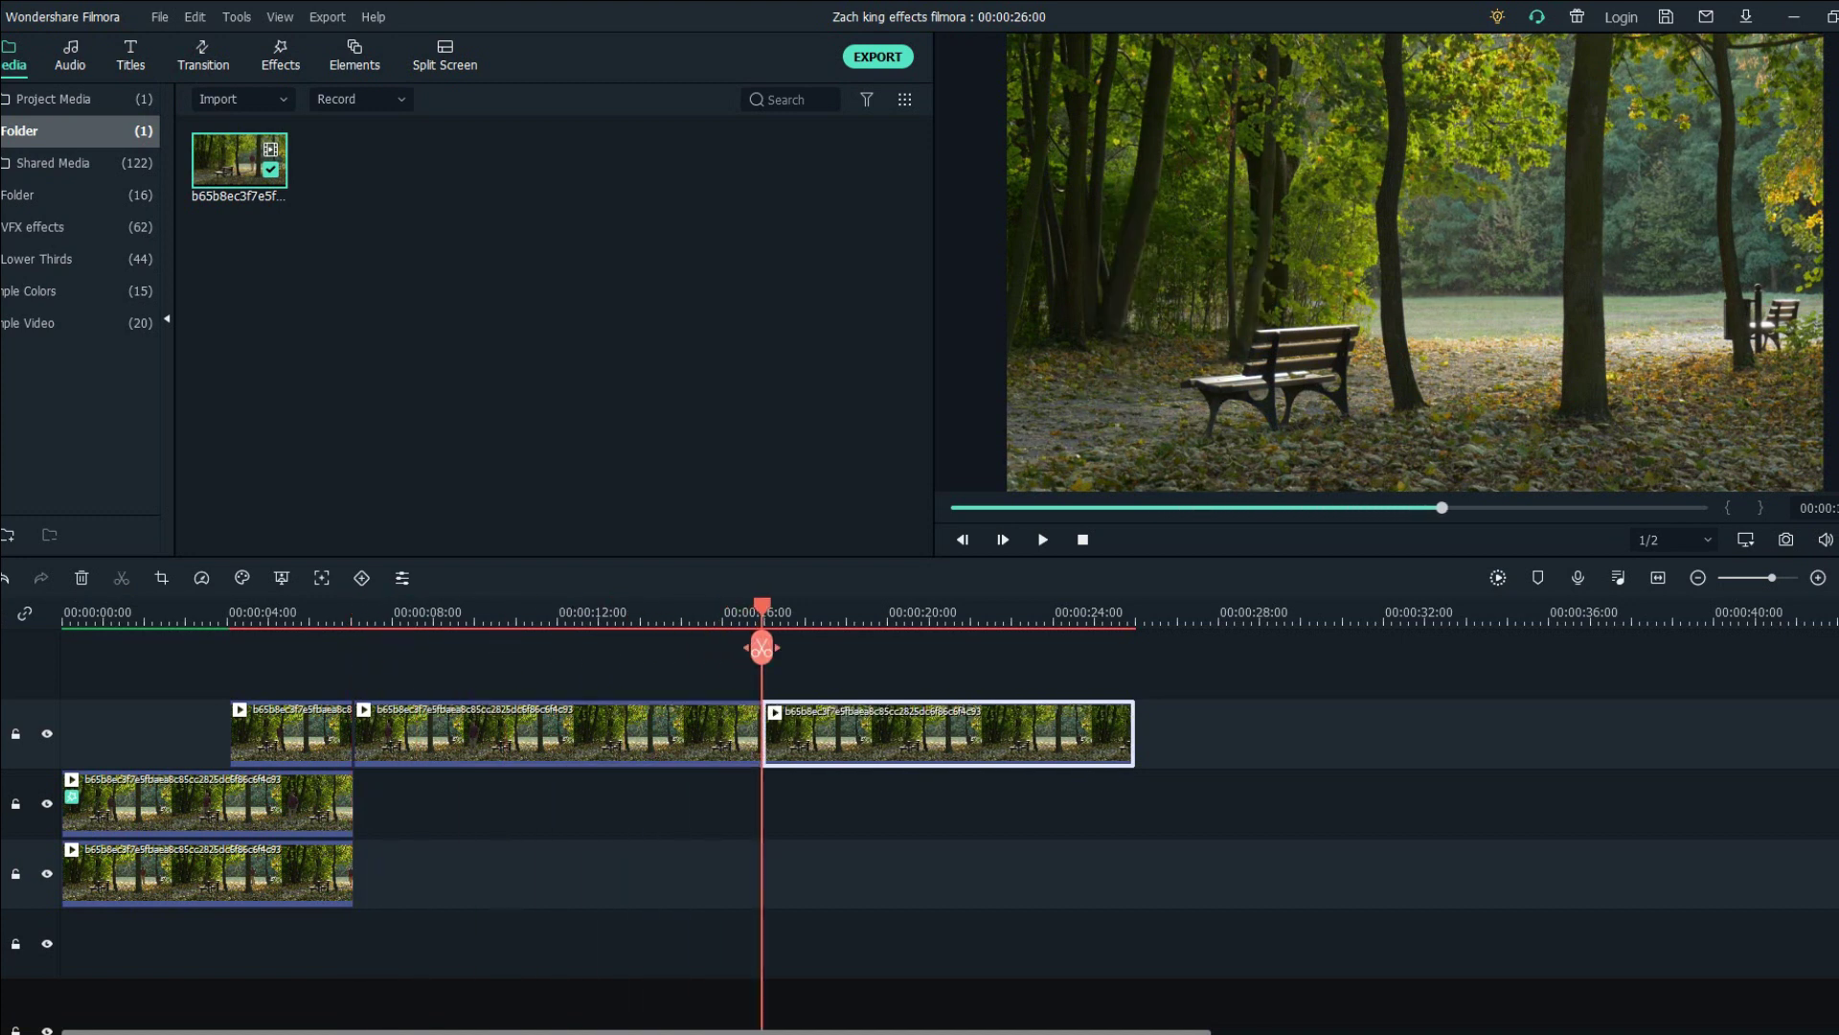
key(ctrl+z)
- Set the playhead to about 5 seconds, within the short top-track clip, and save the project
drag(762, 649, 279, 648)
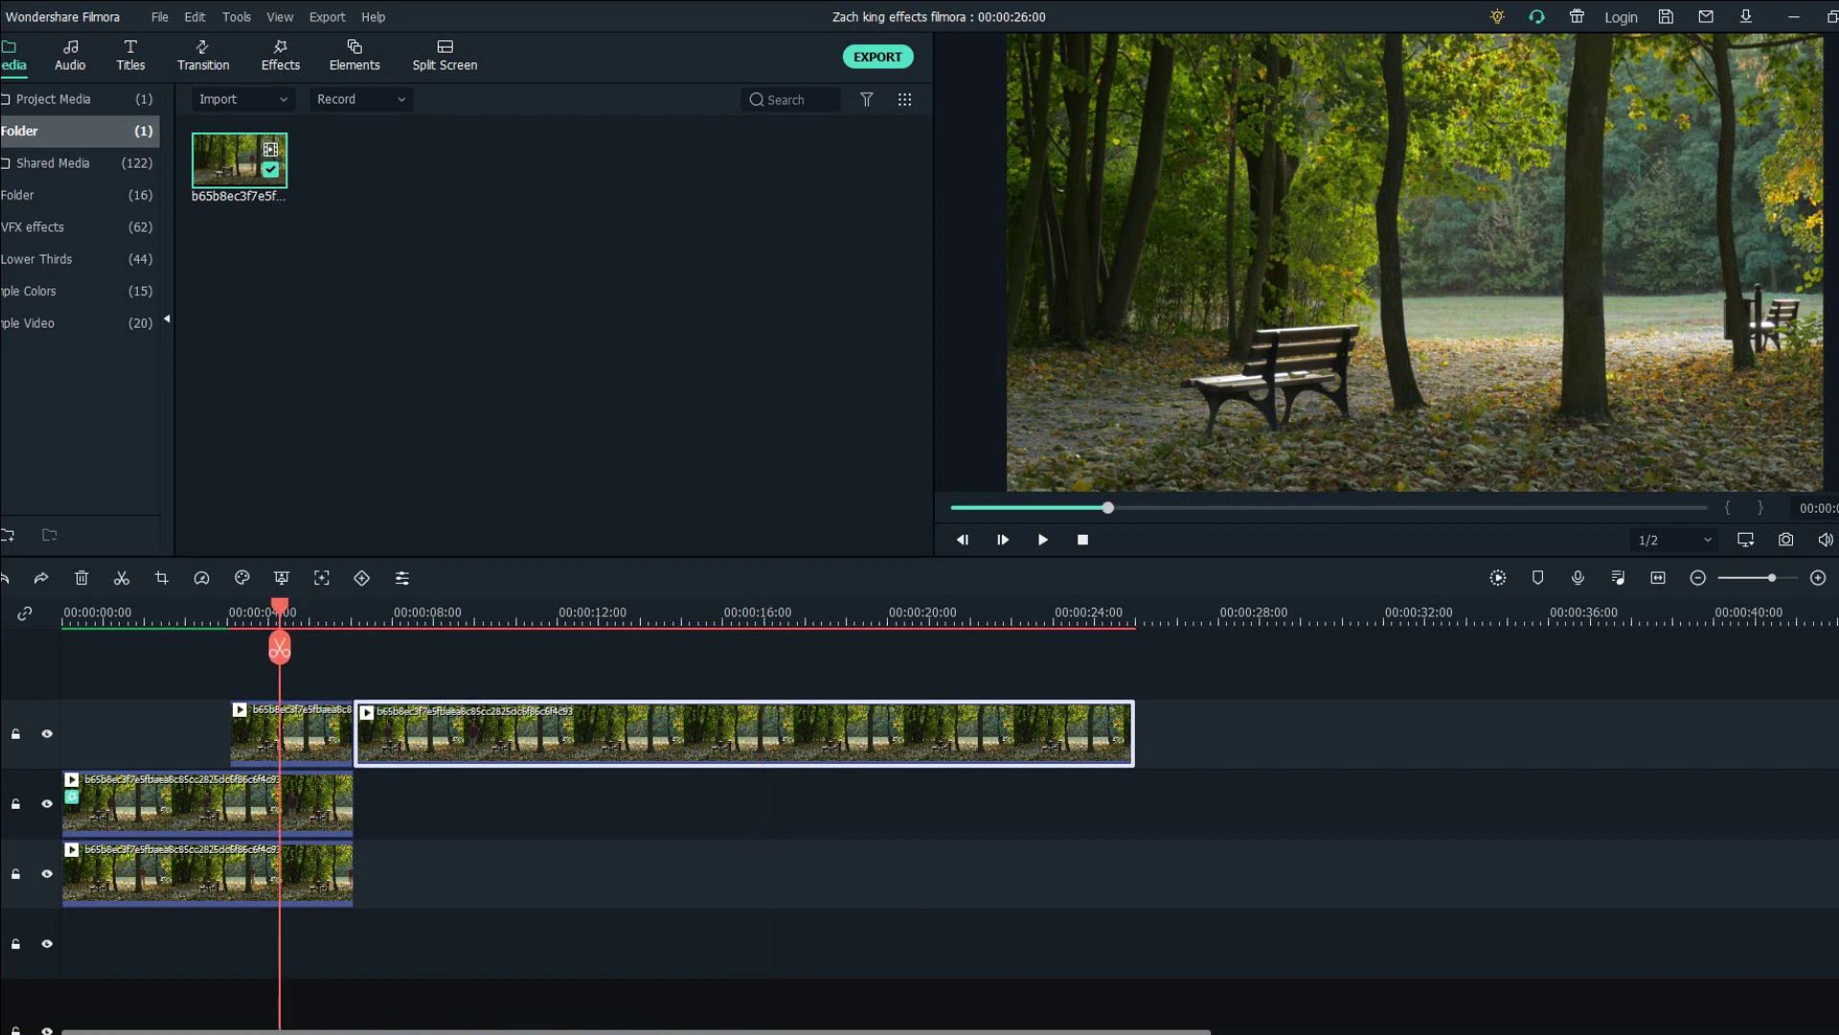
scroll(279, 649, up, 3)
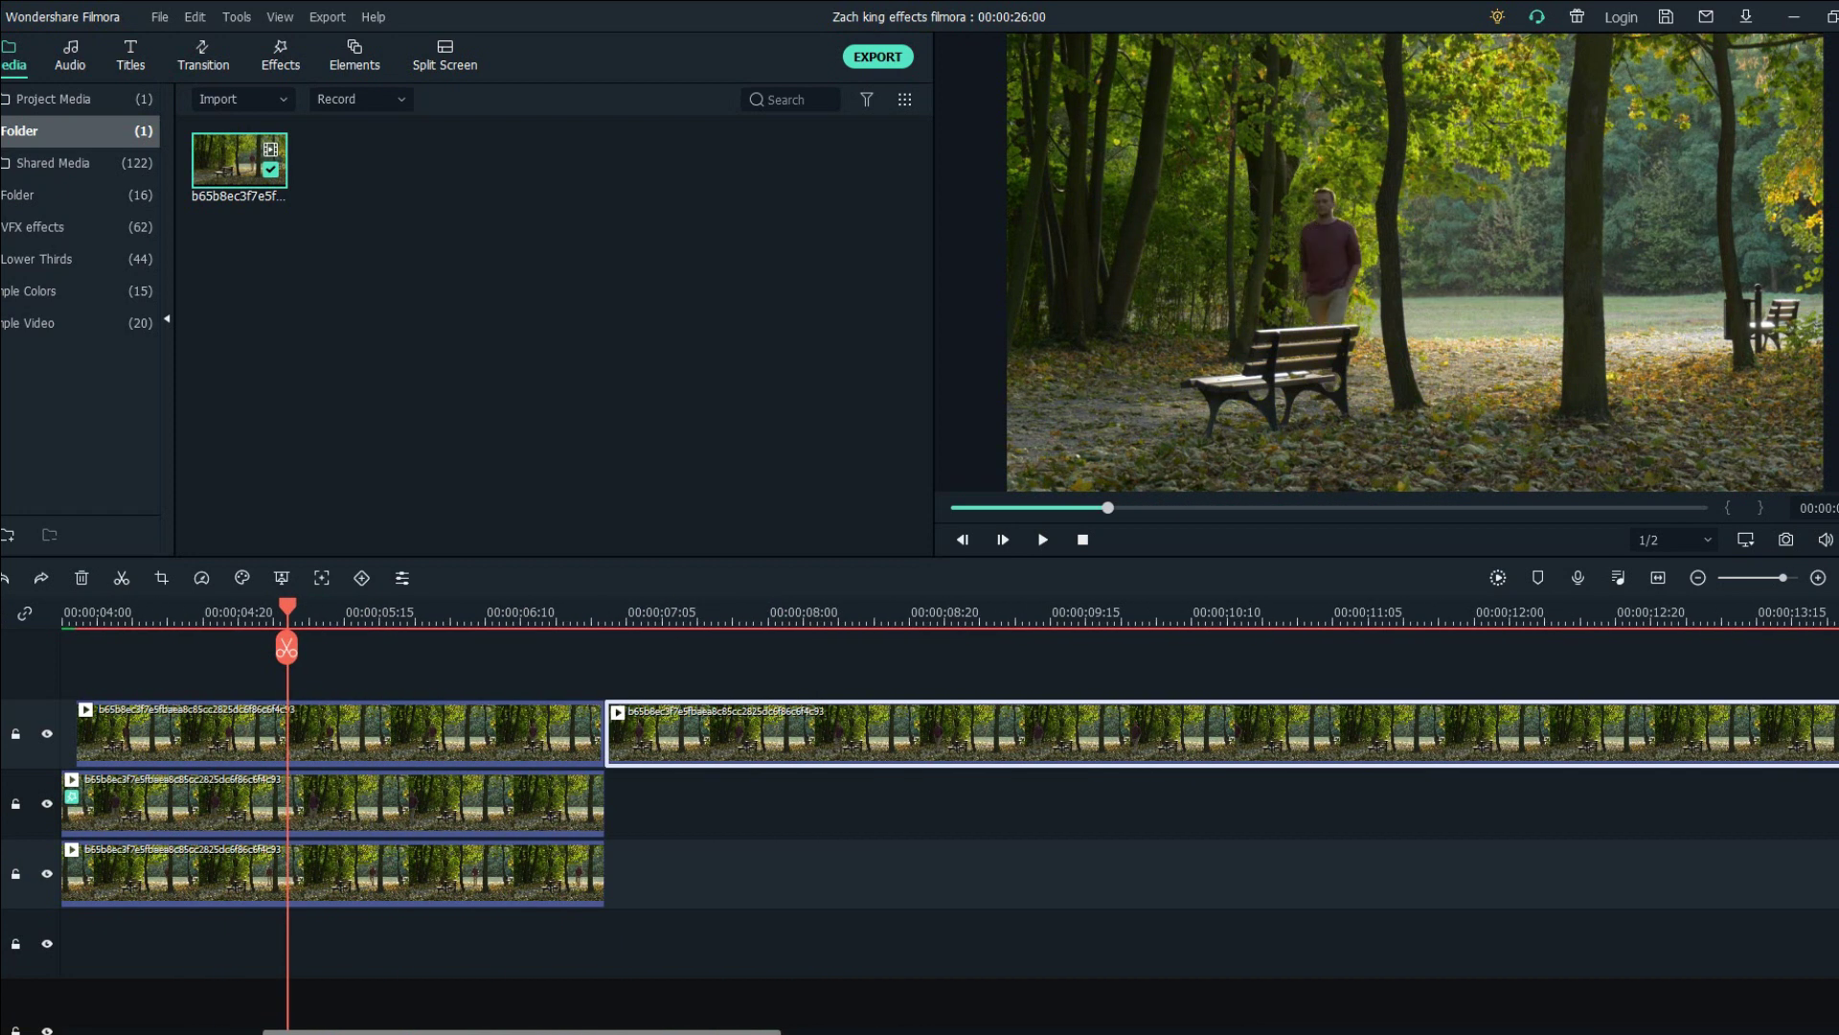
key(ctrl+s)
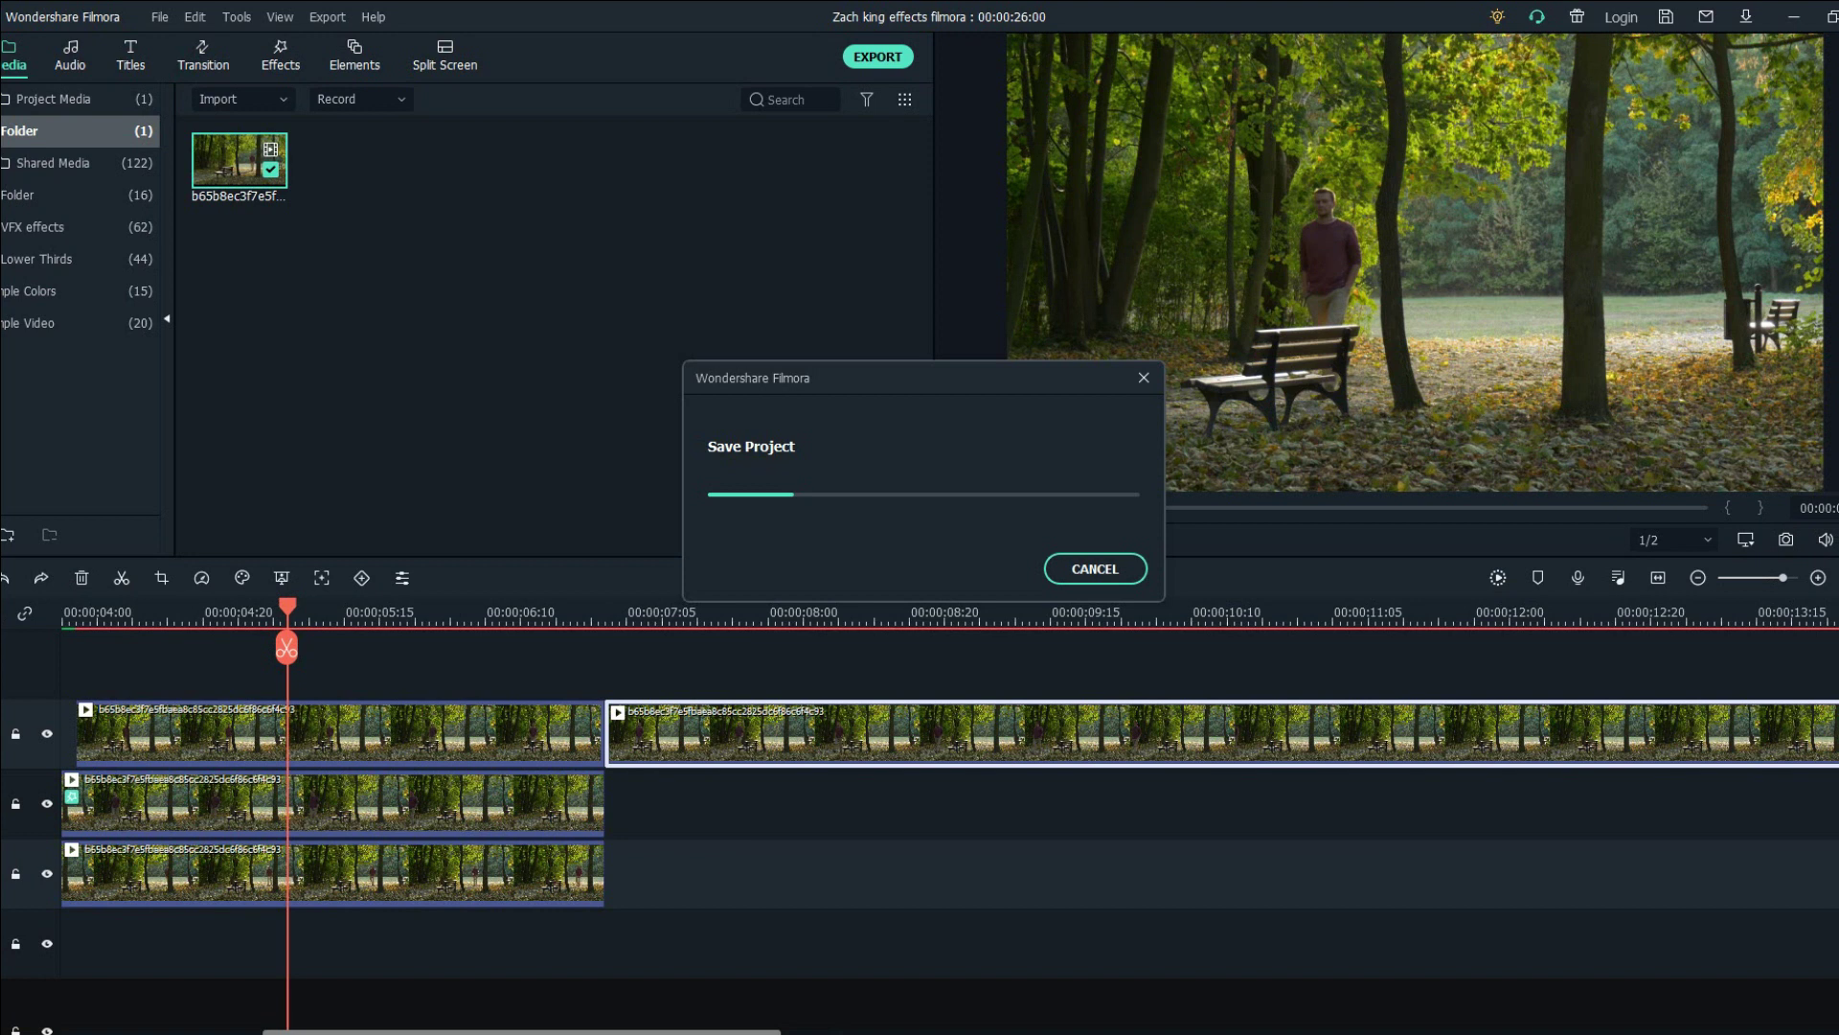
key(ctrl+minus)
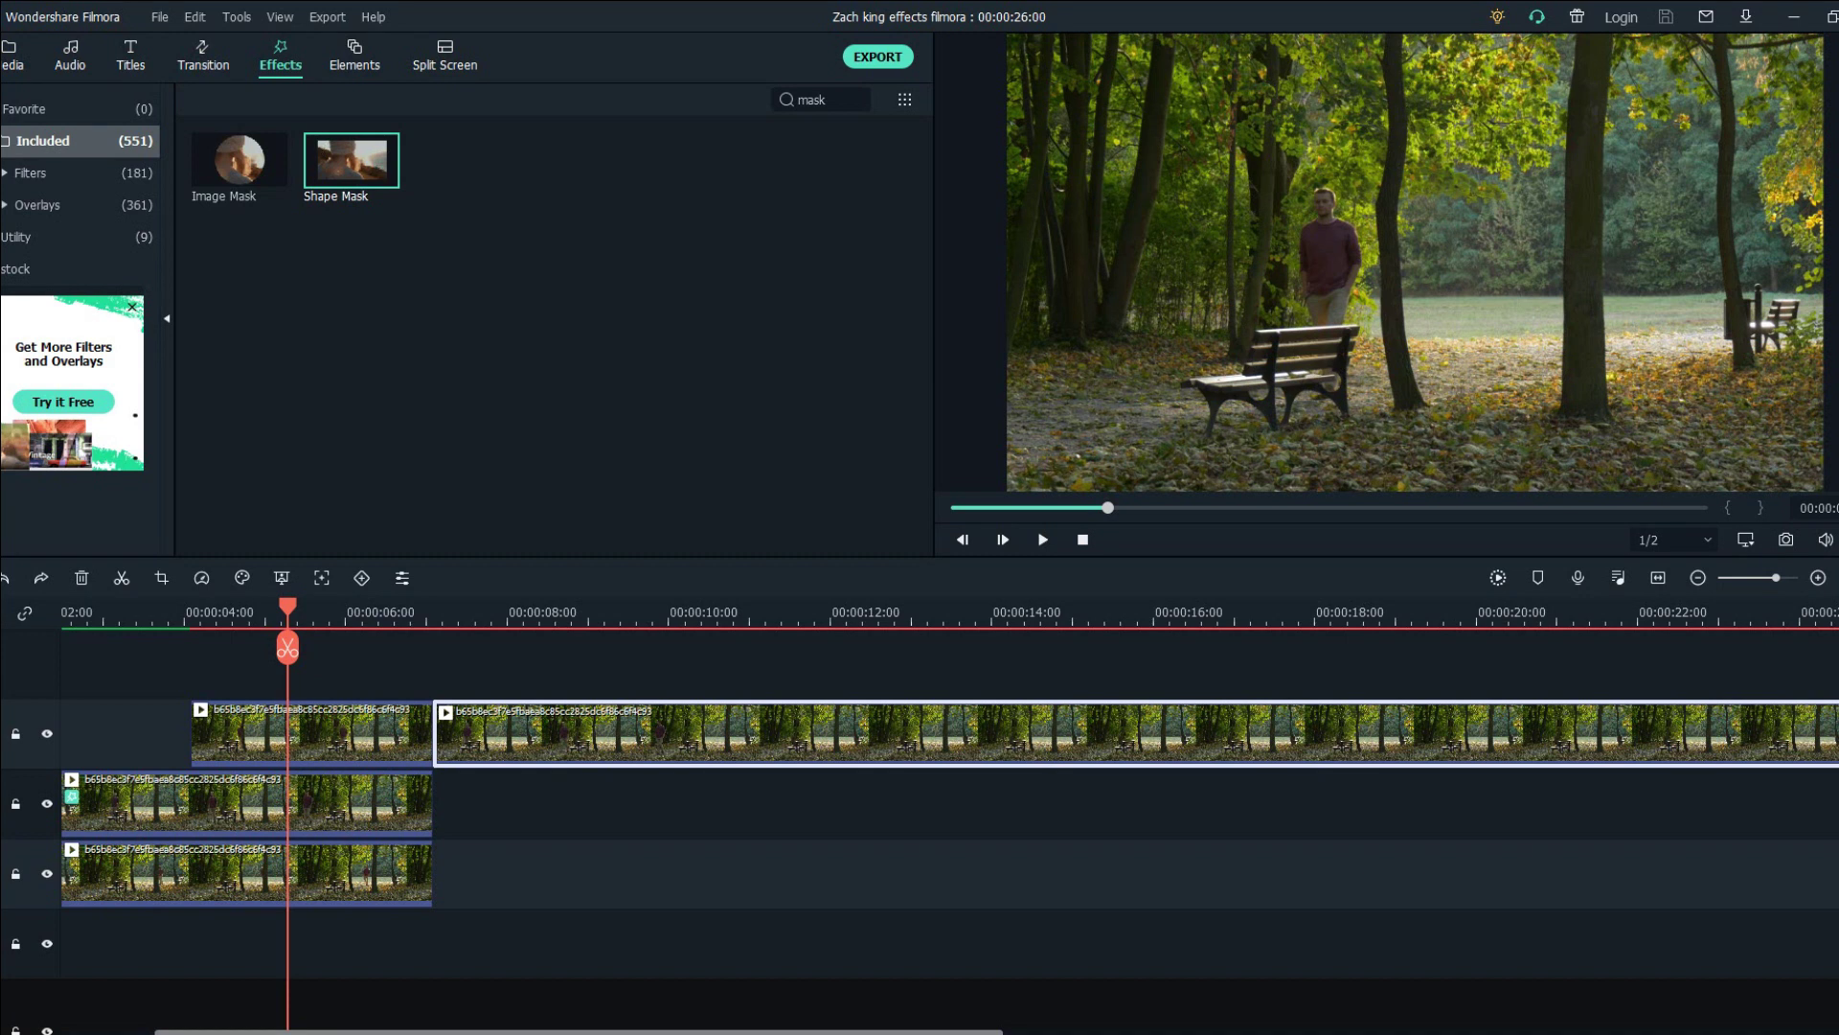
- Apply the Shape Mask effect to the short top-track clip and open the mask's settings
drag(351, 160, 308, 734)
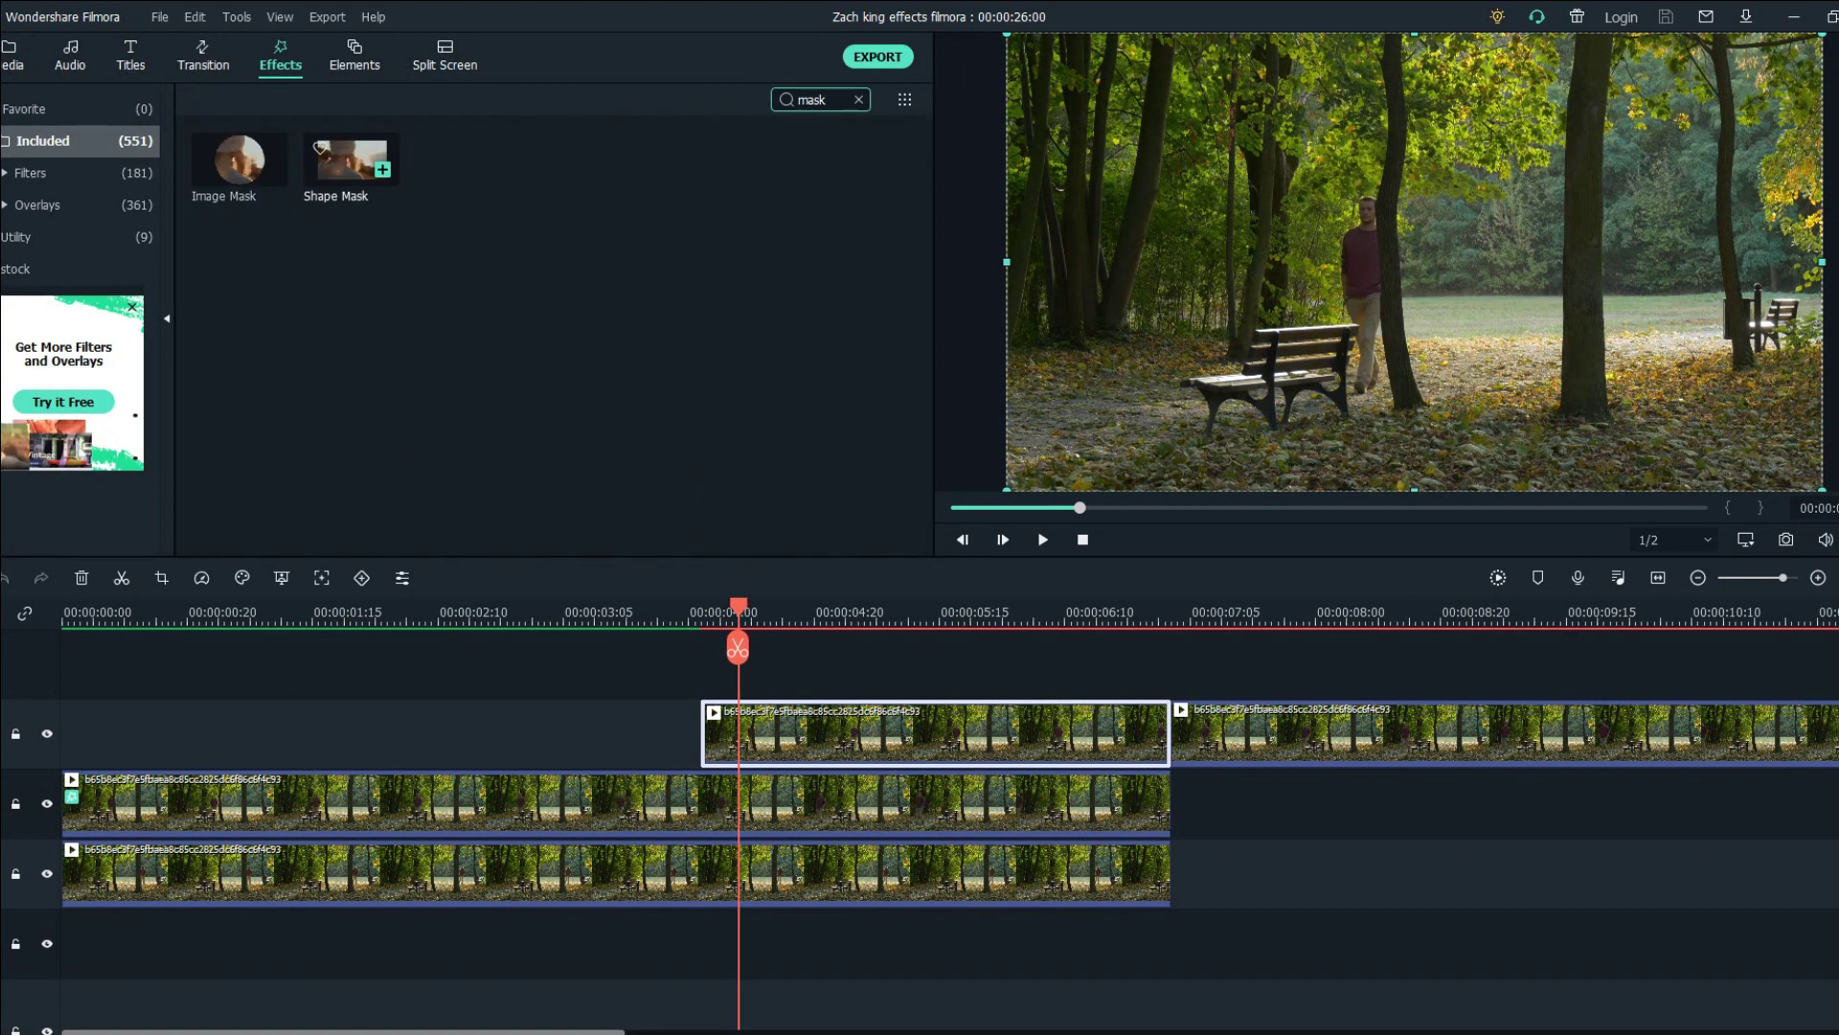
drag(350, 159, 864, 735)
double_click(865, 736)
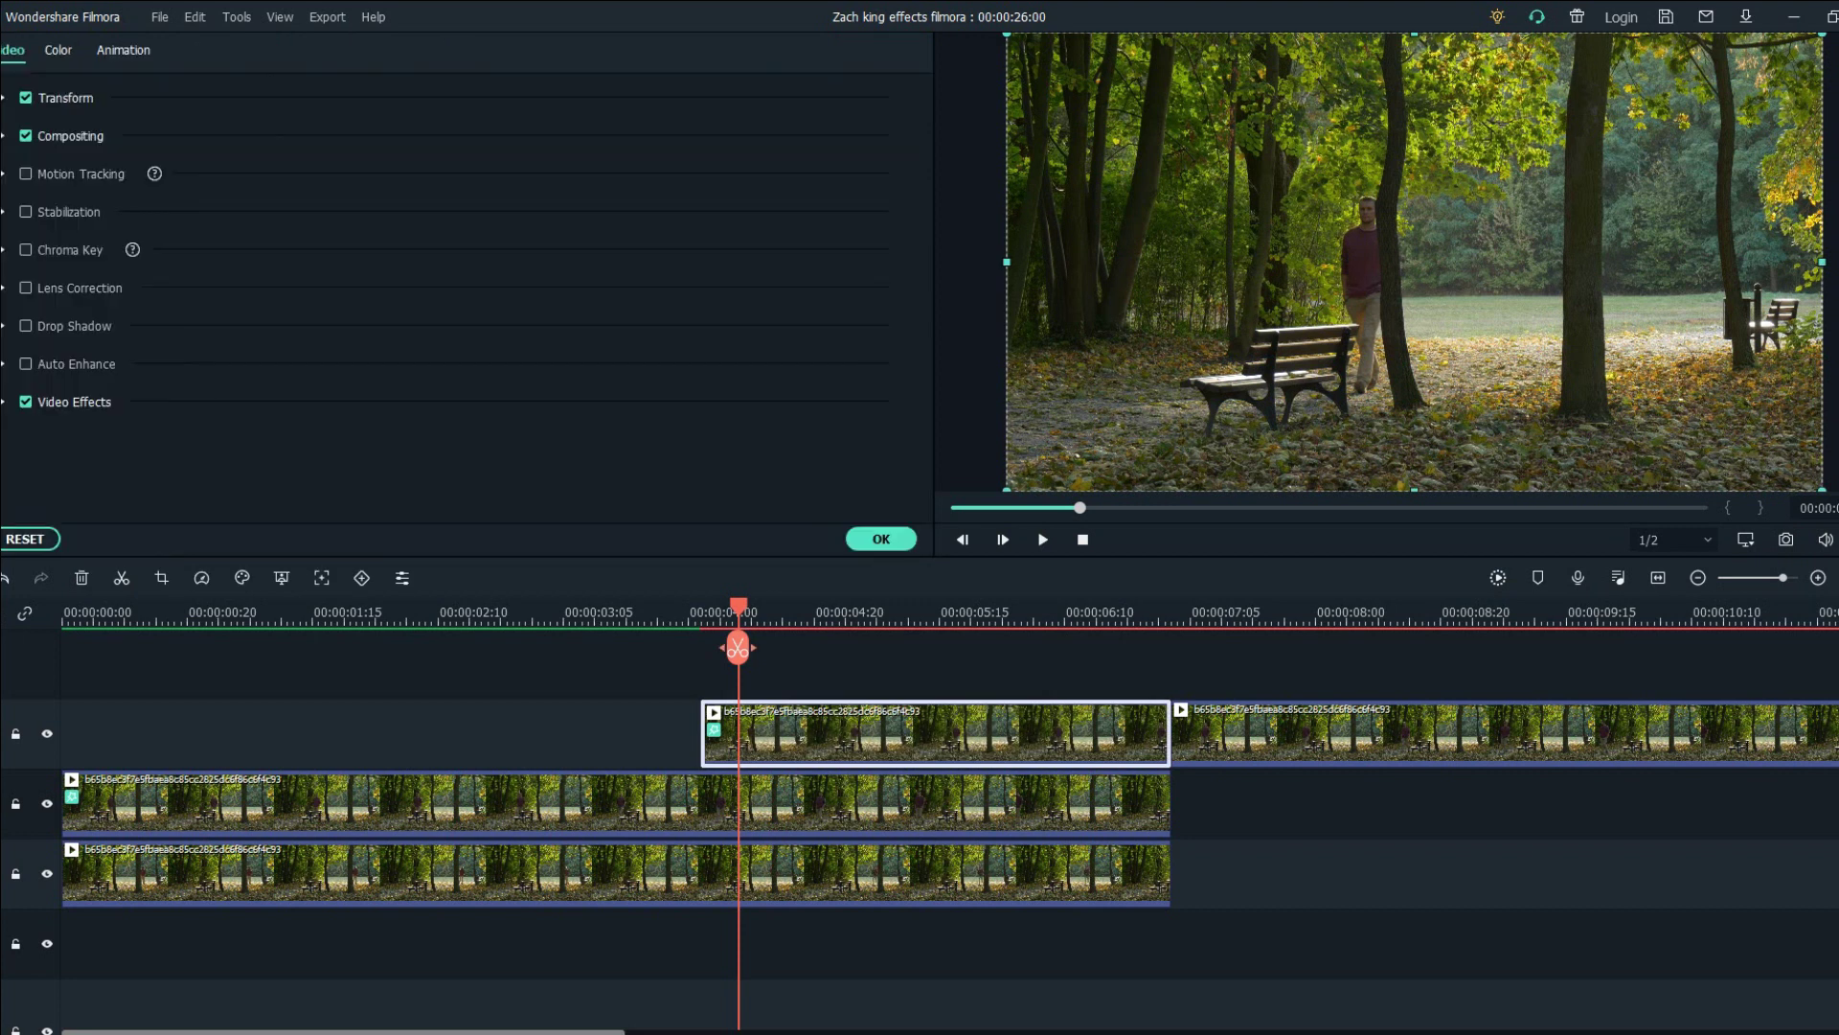
click(5, 402)
- Hide the two lower tracks and shape the mask into a tall rectangle with X -92, Y -55, width 17 and height 100
click(46, 804)
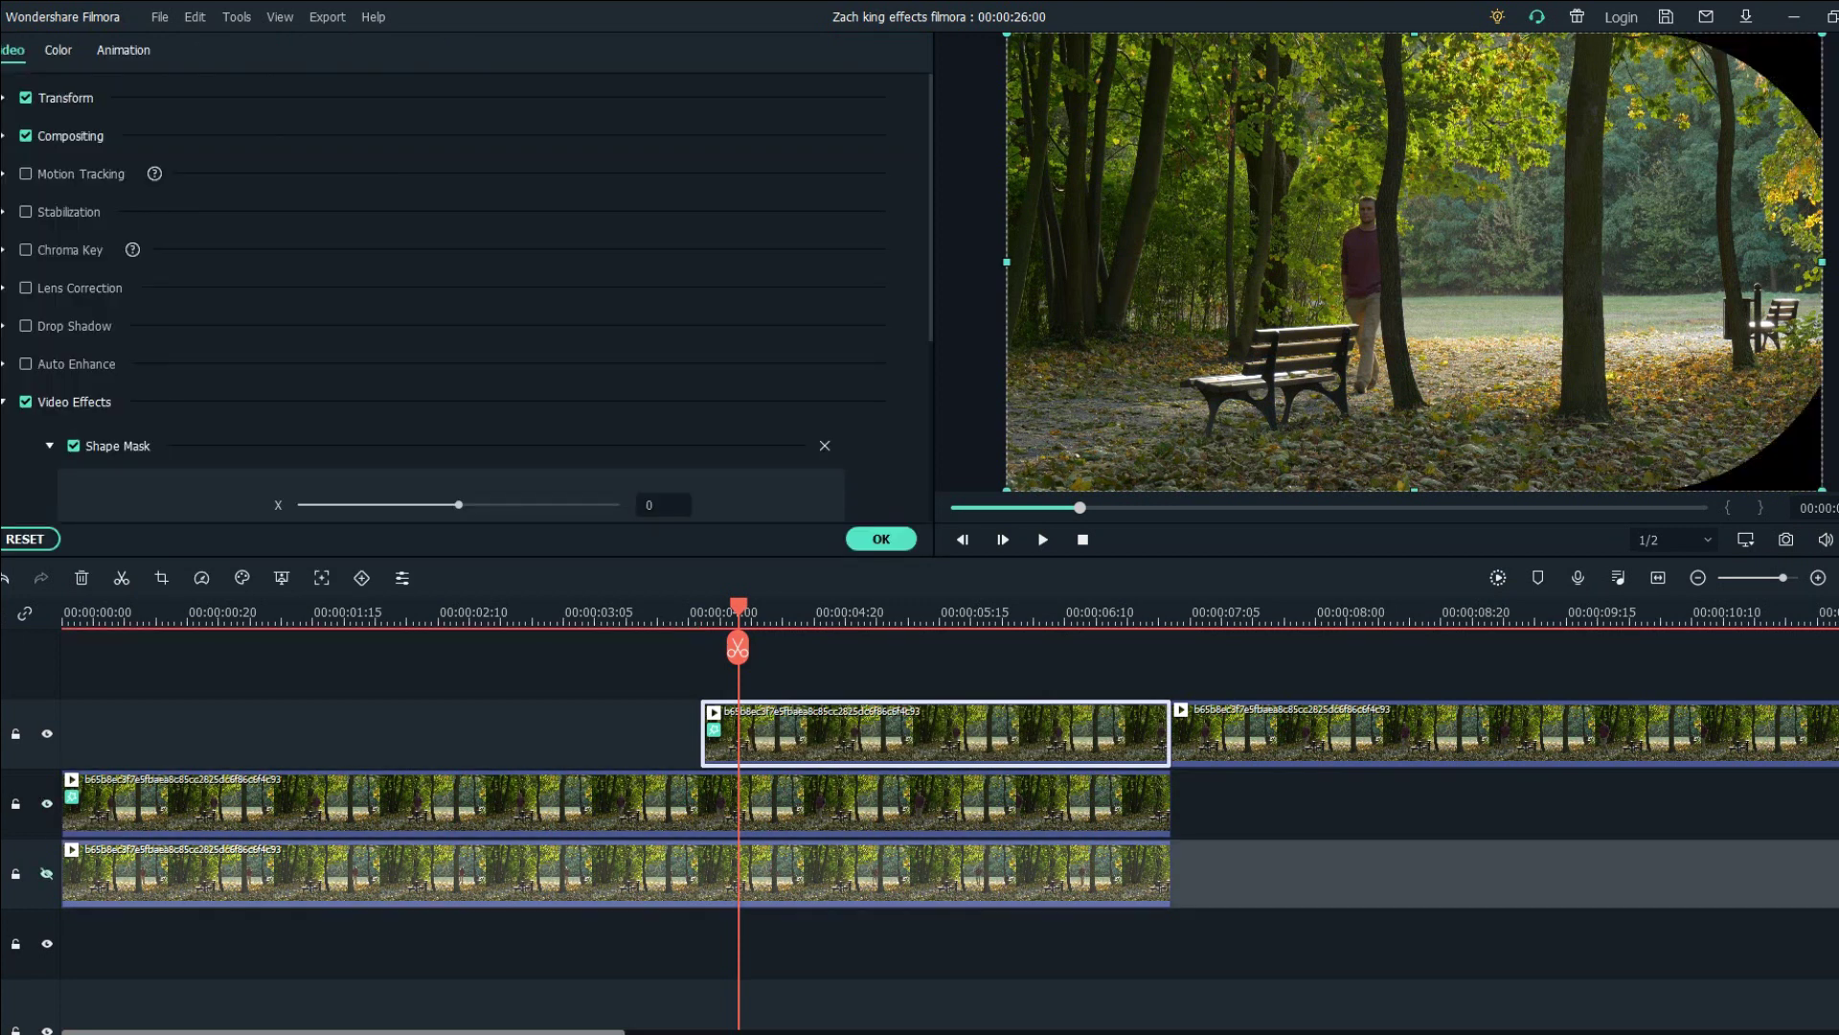
click(46, 873)
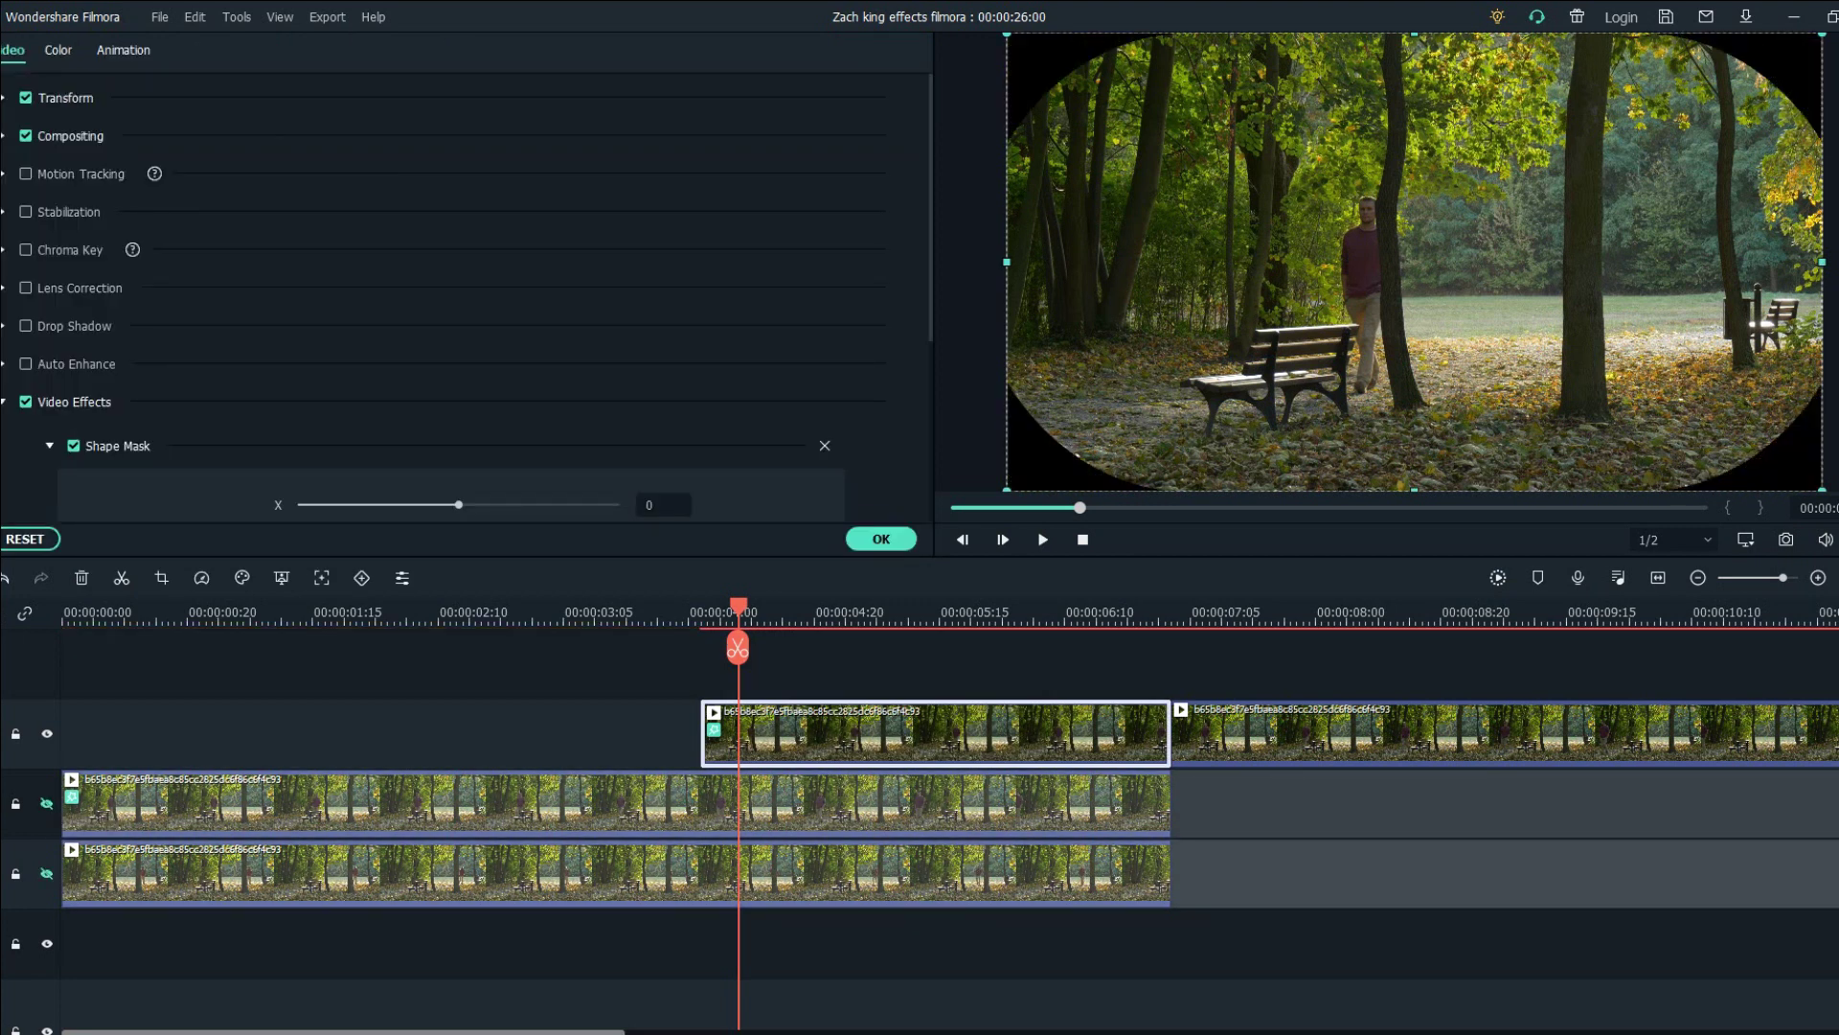
scroll(451, 384, down, 3)
drag(459, 375, 449, 375)
drag(1235, 87, 1007, 88)
drag(1822, 316, 1407, 316)
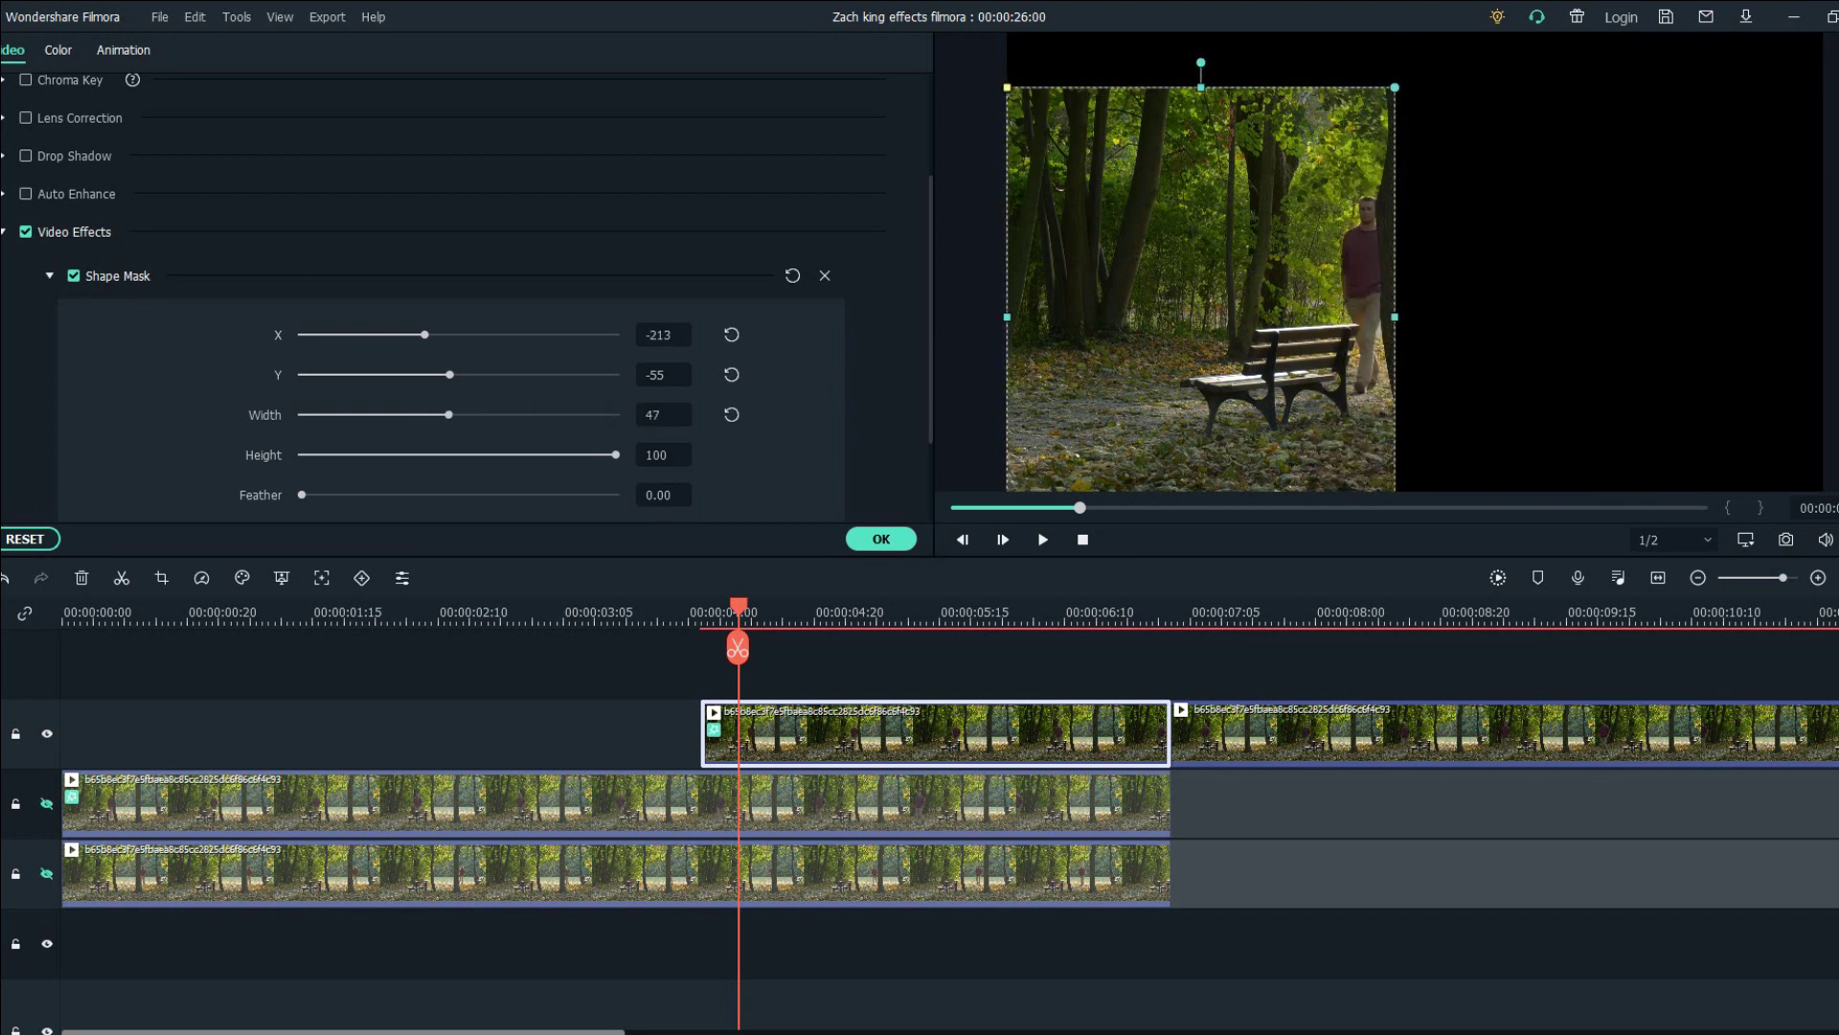
drag(1007, 316, 1249, 317)
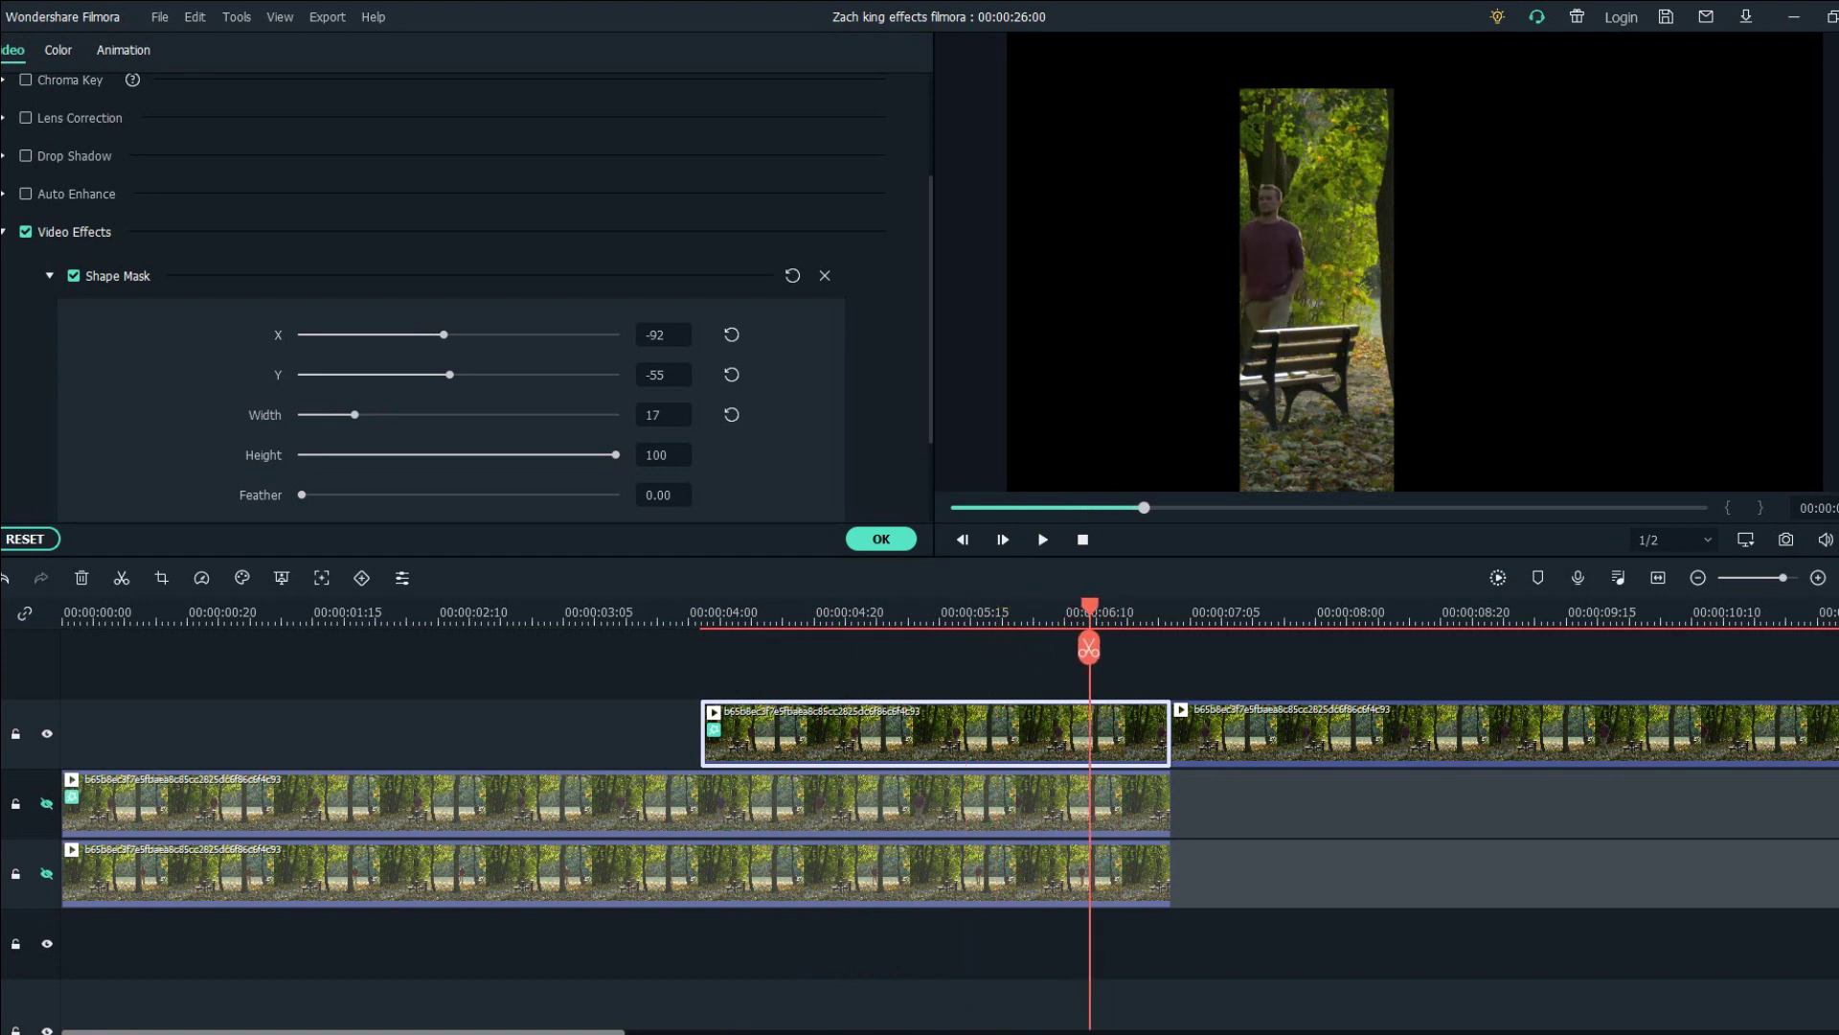
- Split the masked top-track clip at about 6.4 seconds and widen the second part's mask to X -127 and width 26
key(Left)
key(Left)
key(Left)
key(ctrl+b)
click(1121, 735)
drag(1239, 317, 1164, 316)
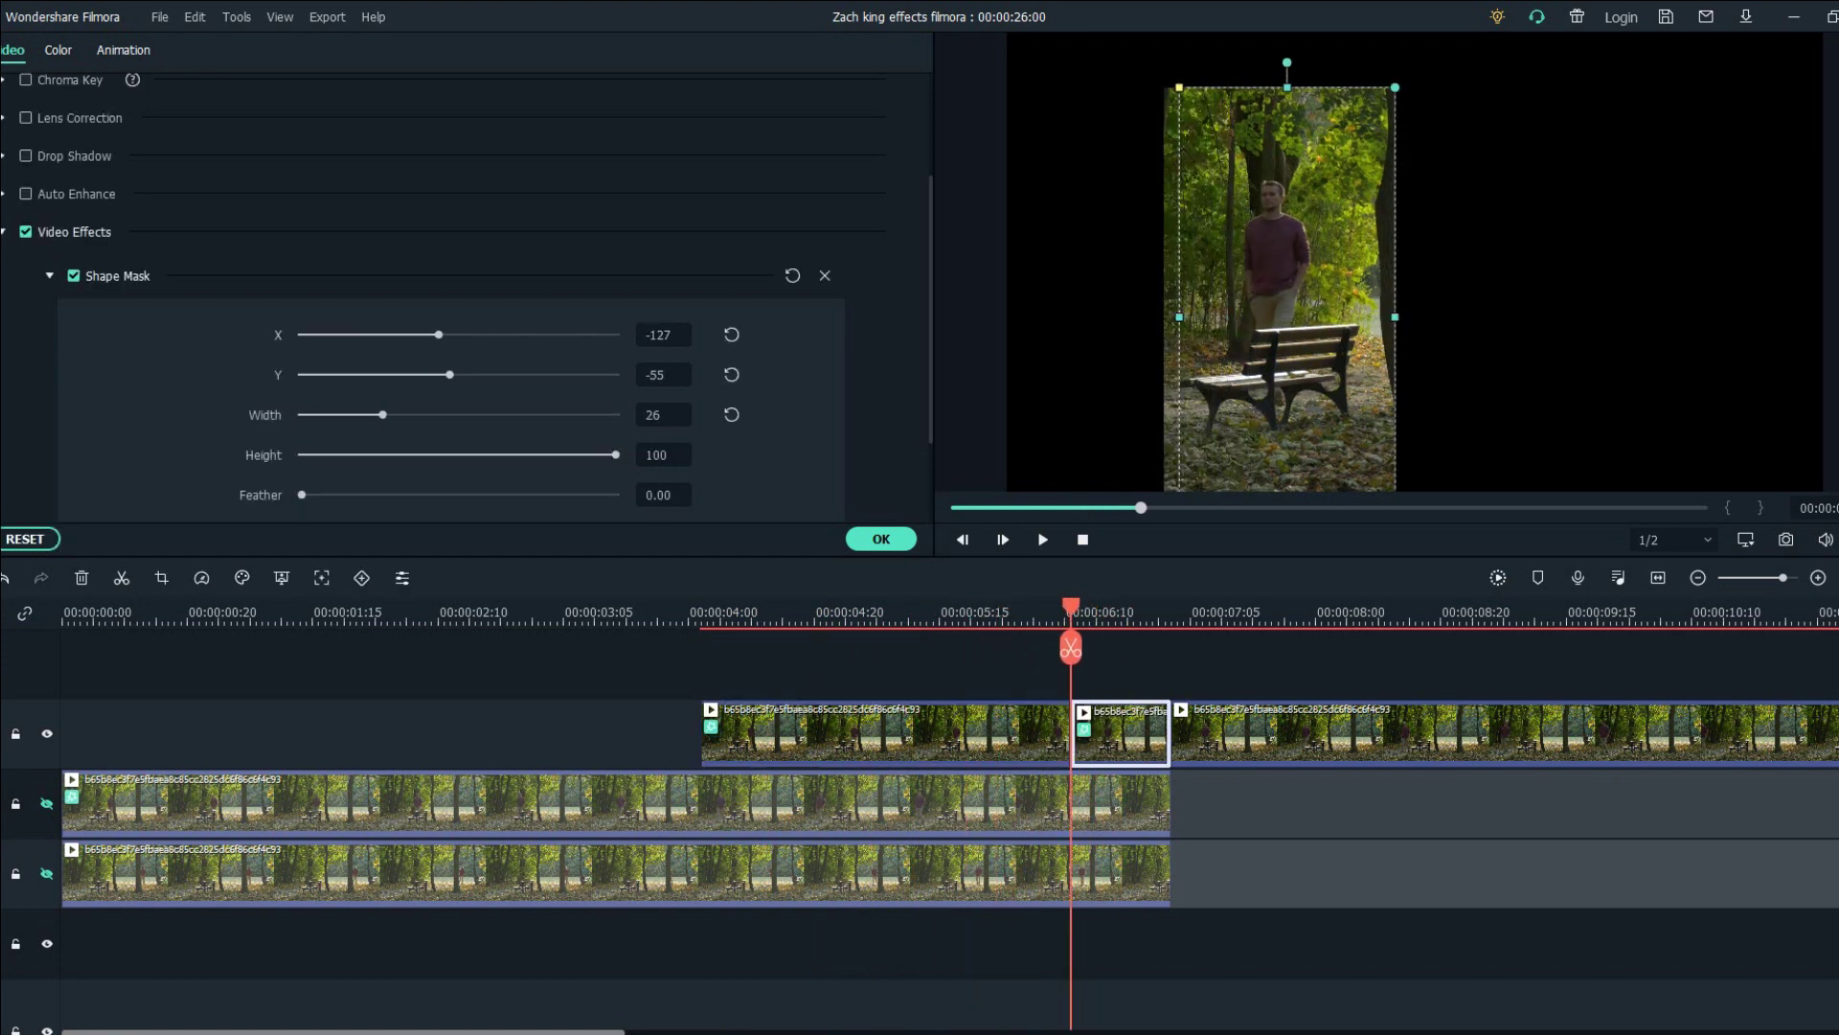
- Save the project and render a preview with both lower tracks shown again
key(space)
key(ctrl+s)
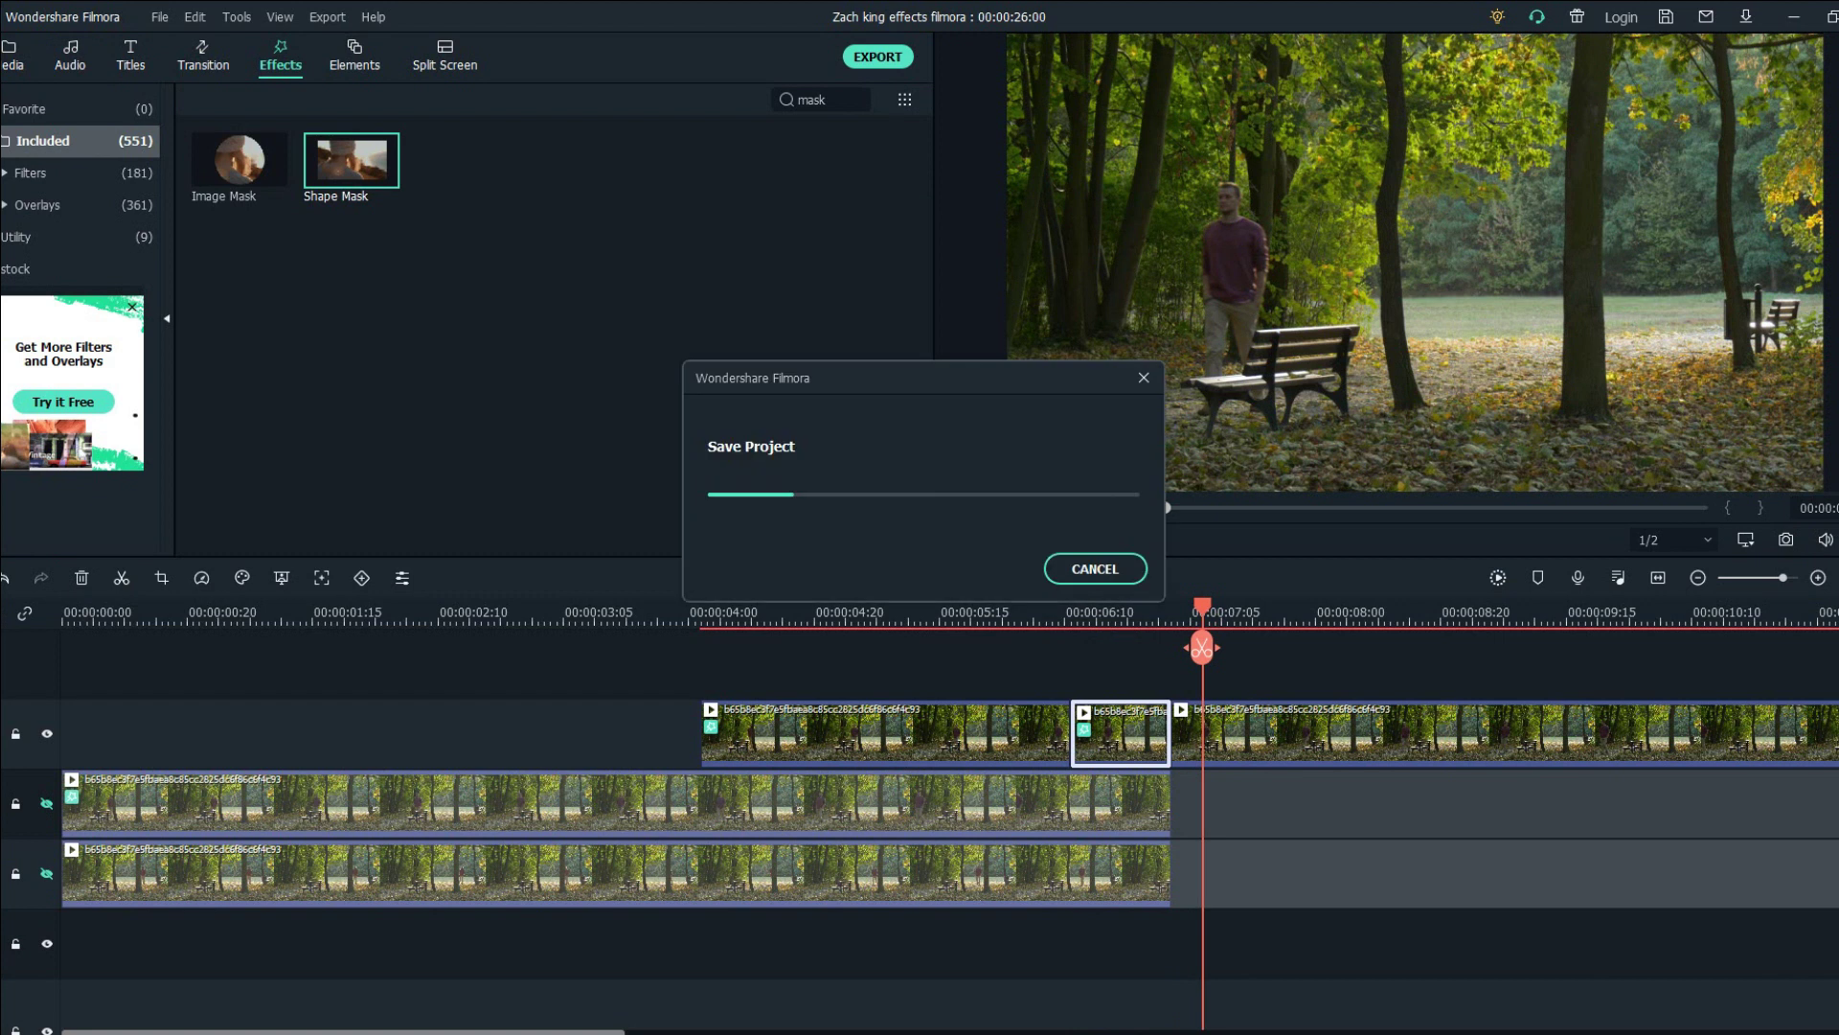
click(47, 804)
click(46, 802)
click(46, 873)
key(Return)
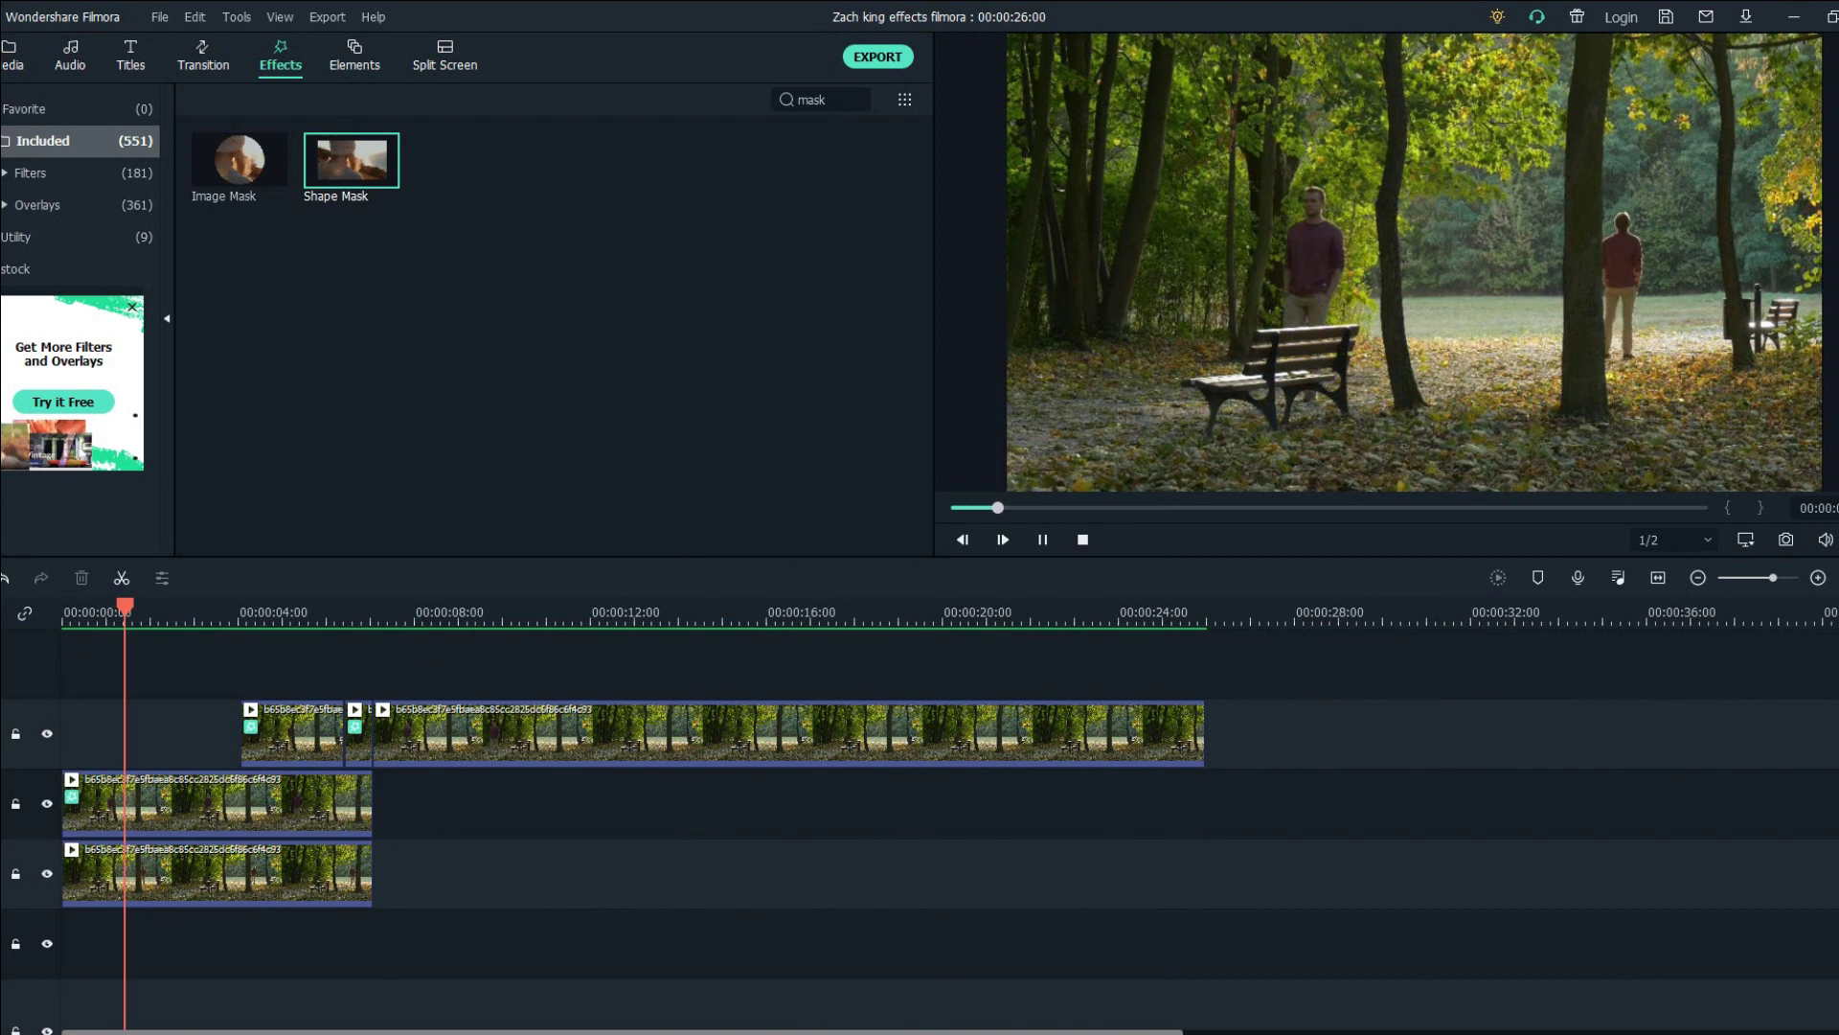
- Add a Dissolve transition to the start of the first top-track clip and shorten it to about half a second
key(ctrl+equal)
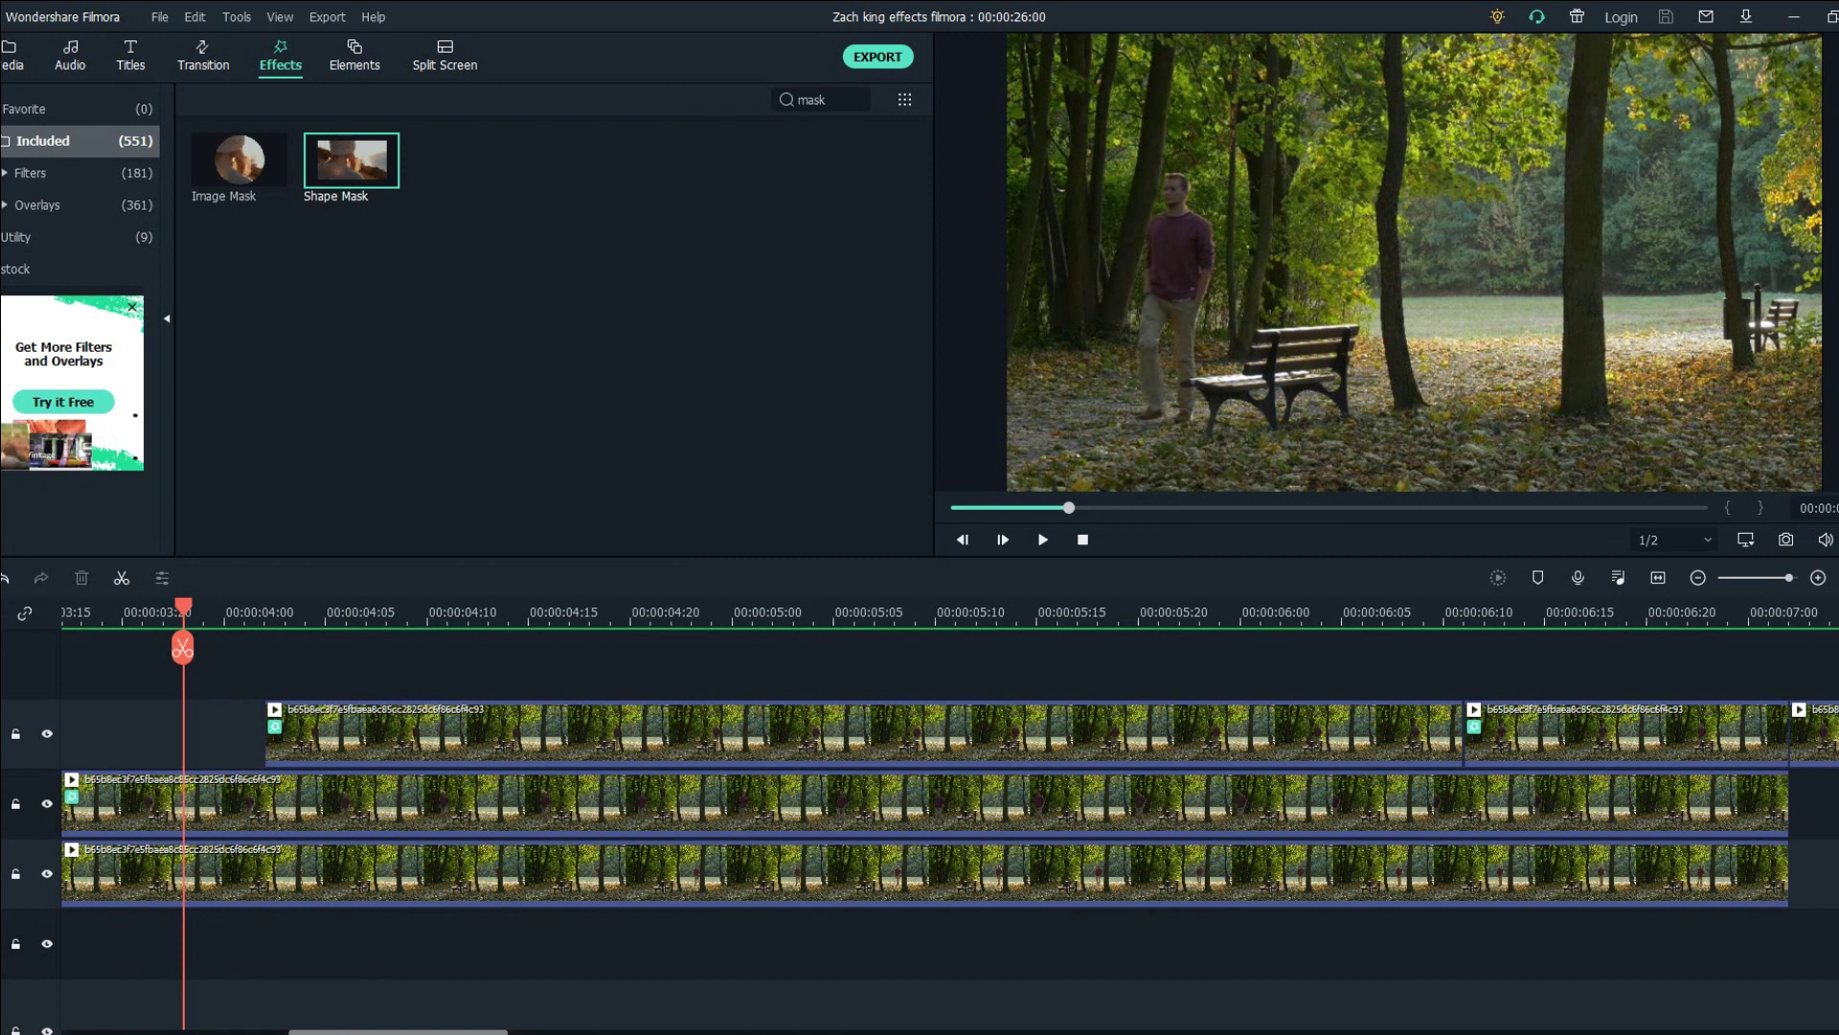
click(203, 55)
drag(574, 160, 287, 733)
drag(773, 732, 773, 732)
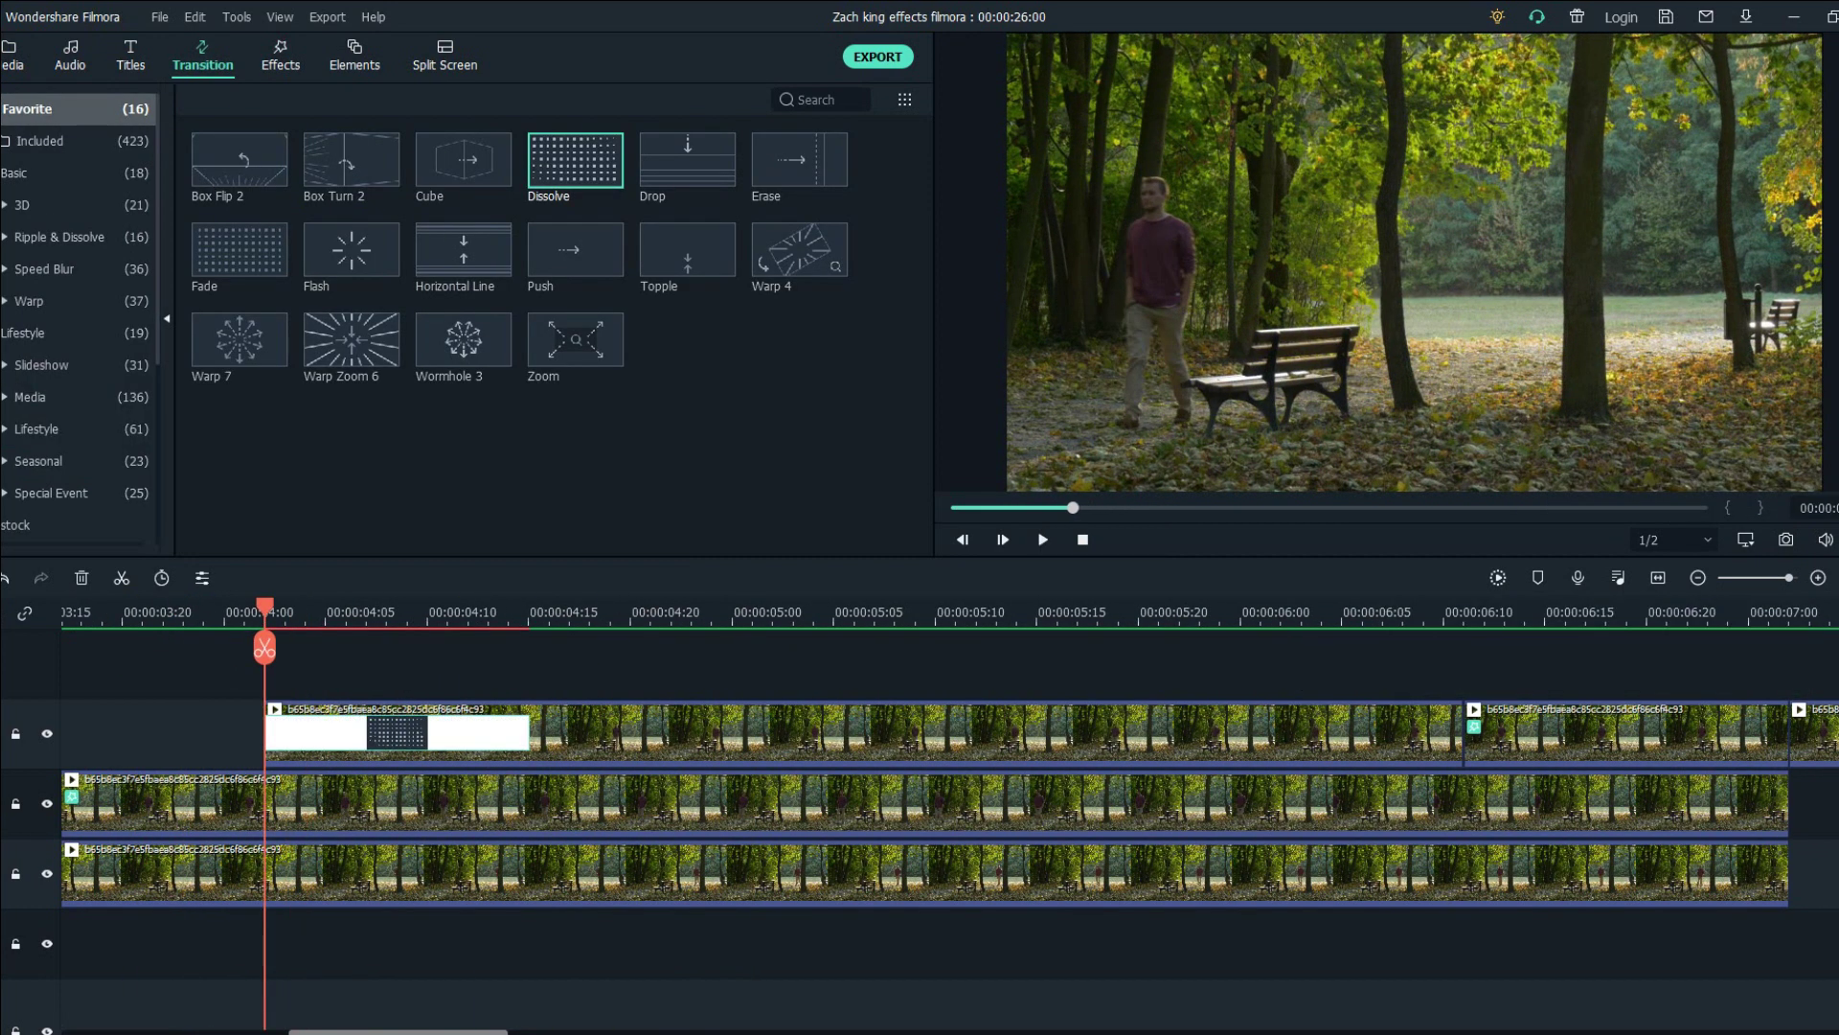
- Save the project and play the sequence from the start to review the dissolve
key(space)
key(space)
key(ctrl+minus)
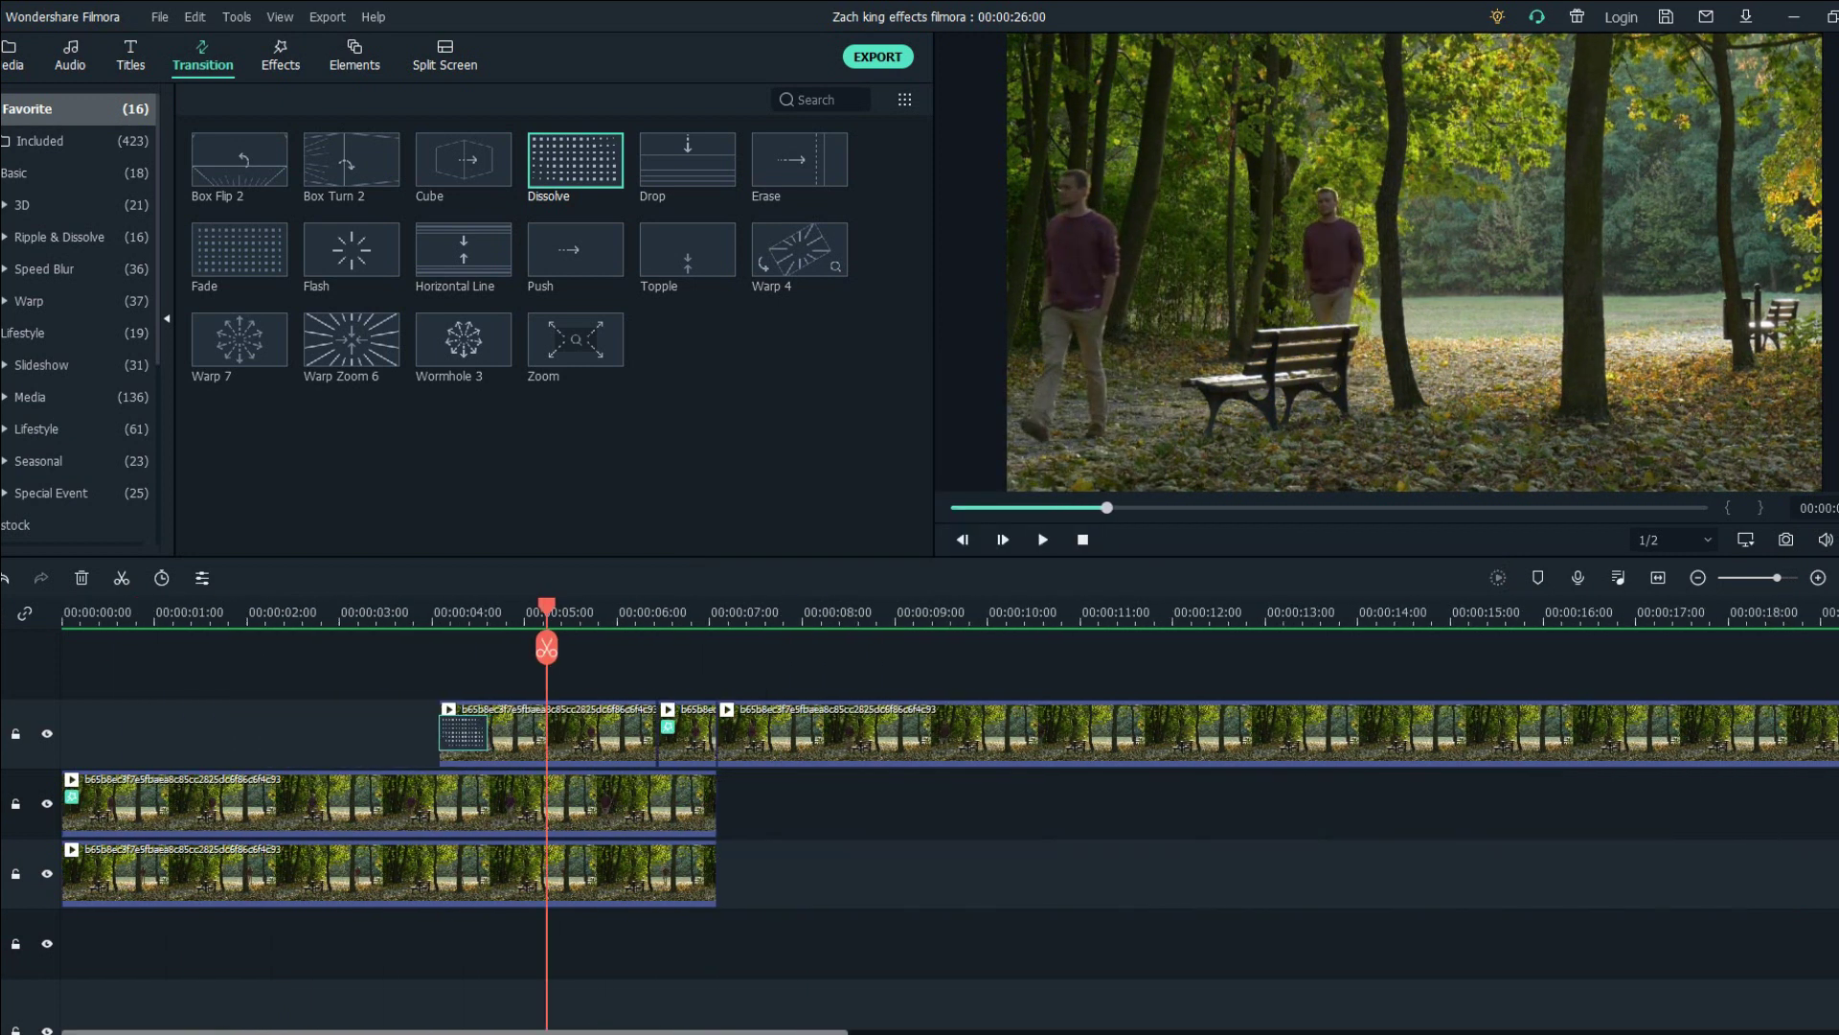
key(ctrl+s)
key(Home)
key(space)
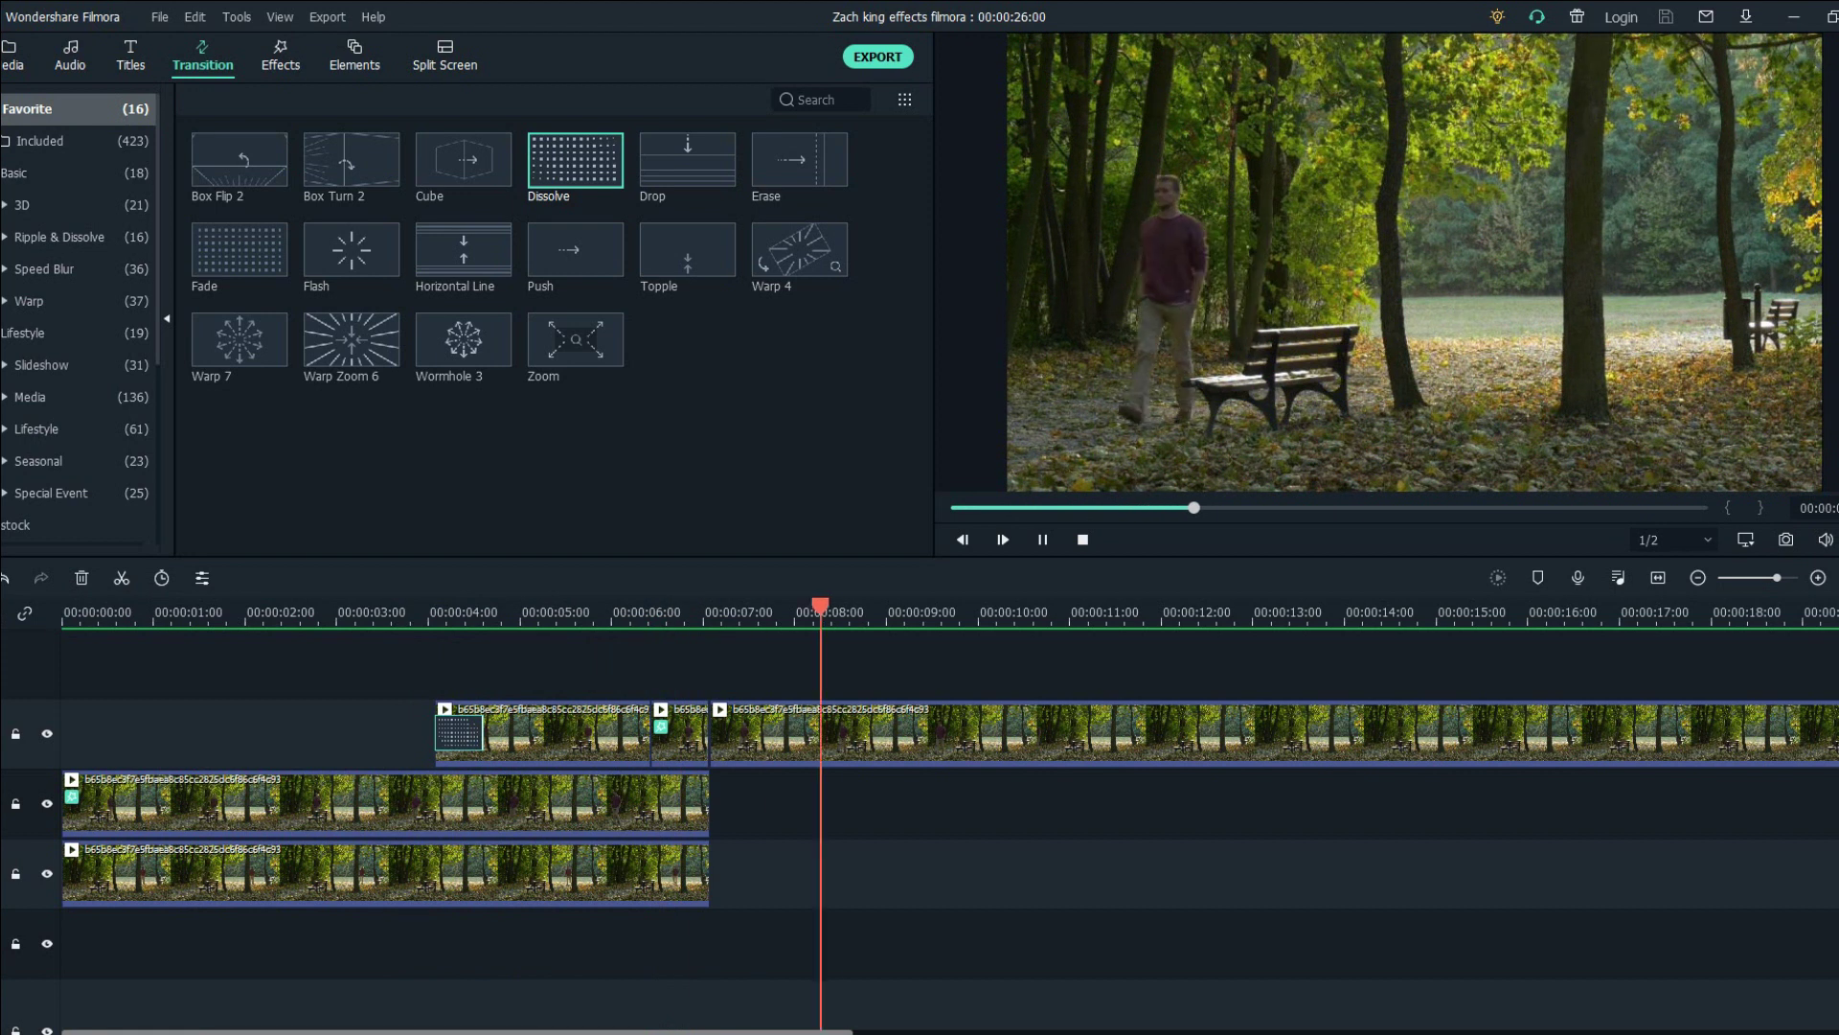
- Cut off the last top-track clip at 00:00:11:09 and render a preview of the trimmed sequence
key(ctrl+minus)
key(space)
click(728, 736)
key(ctrl+b)
key(Delete)
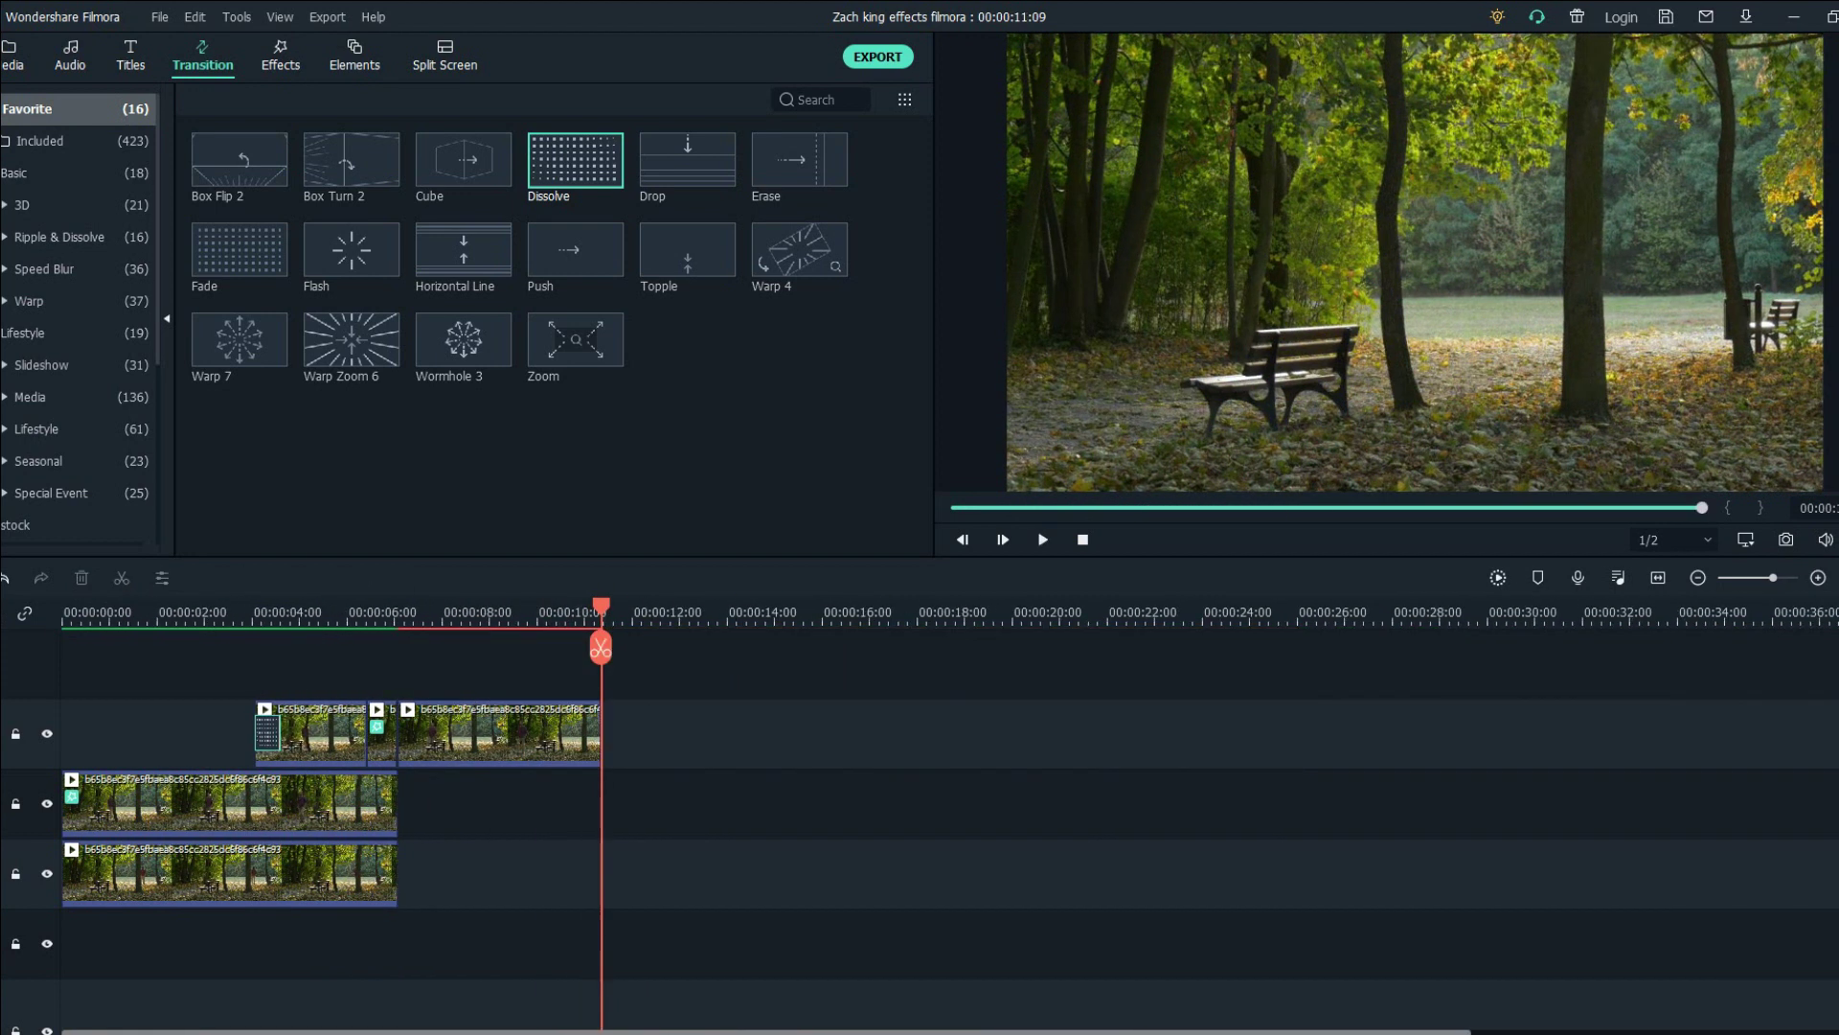
key(Return)
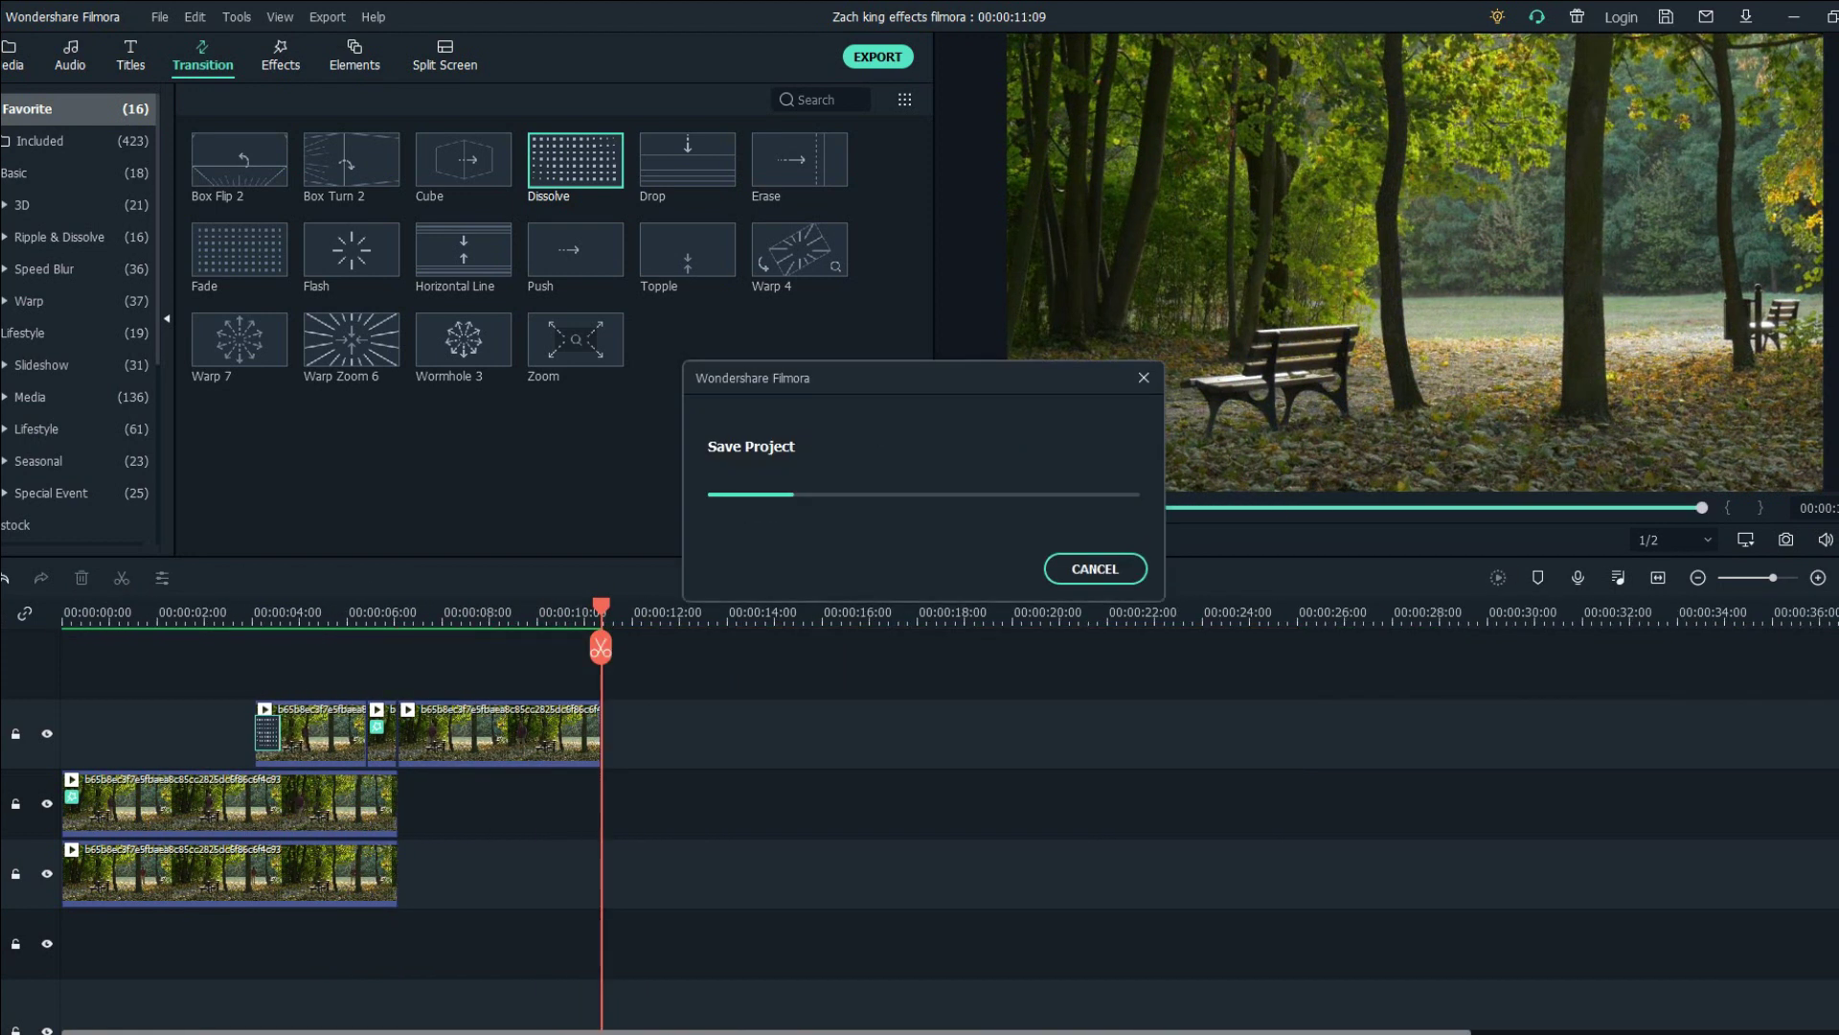
key(Home)
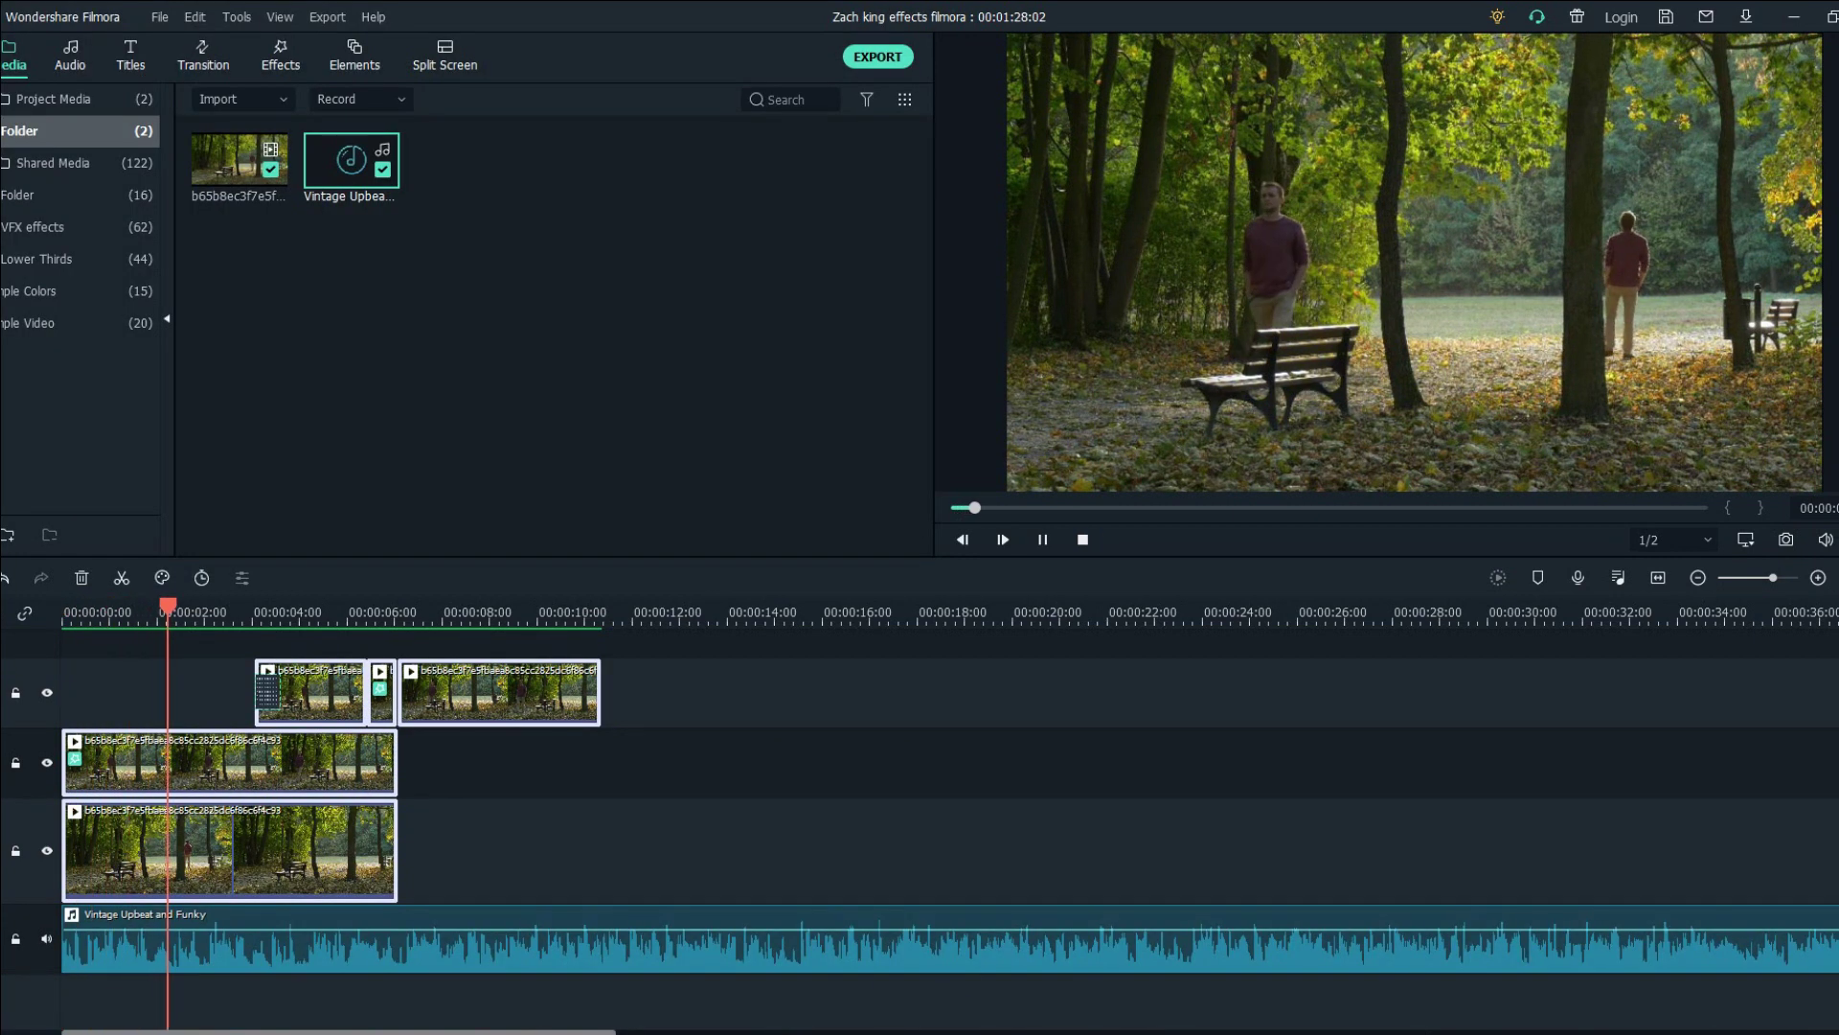
- Trim the Vintage Upbeat and Funky music to end with the video at 00:00:11:09 and play the finished edit from the start
click(764, 613)
click(764, 648)
key(Delete)
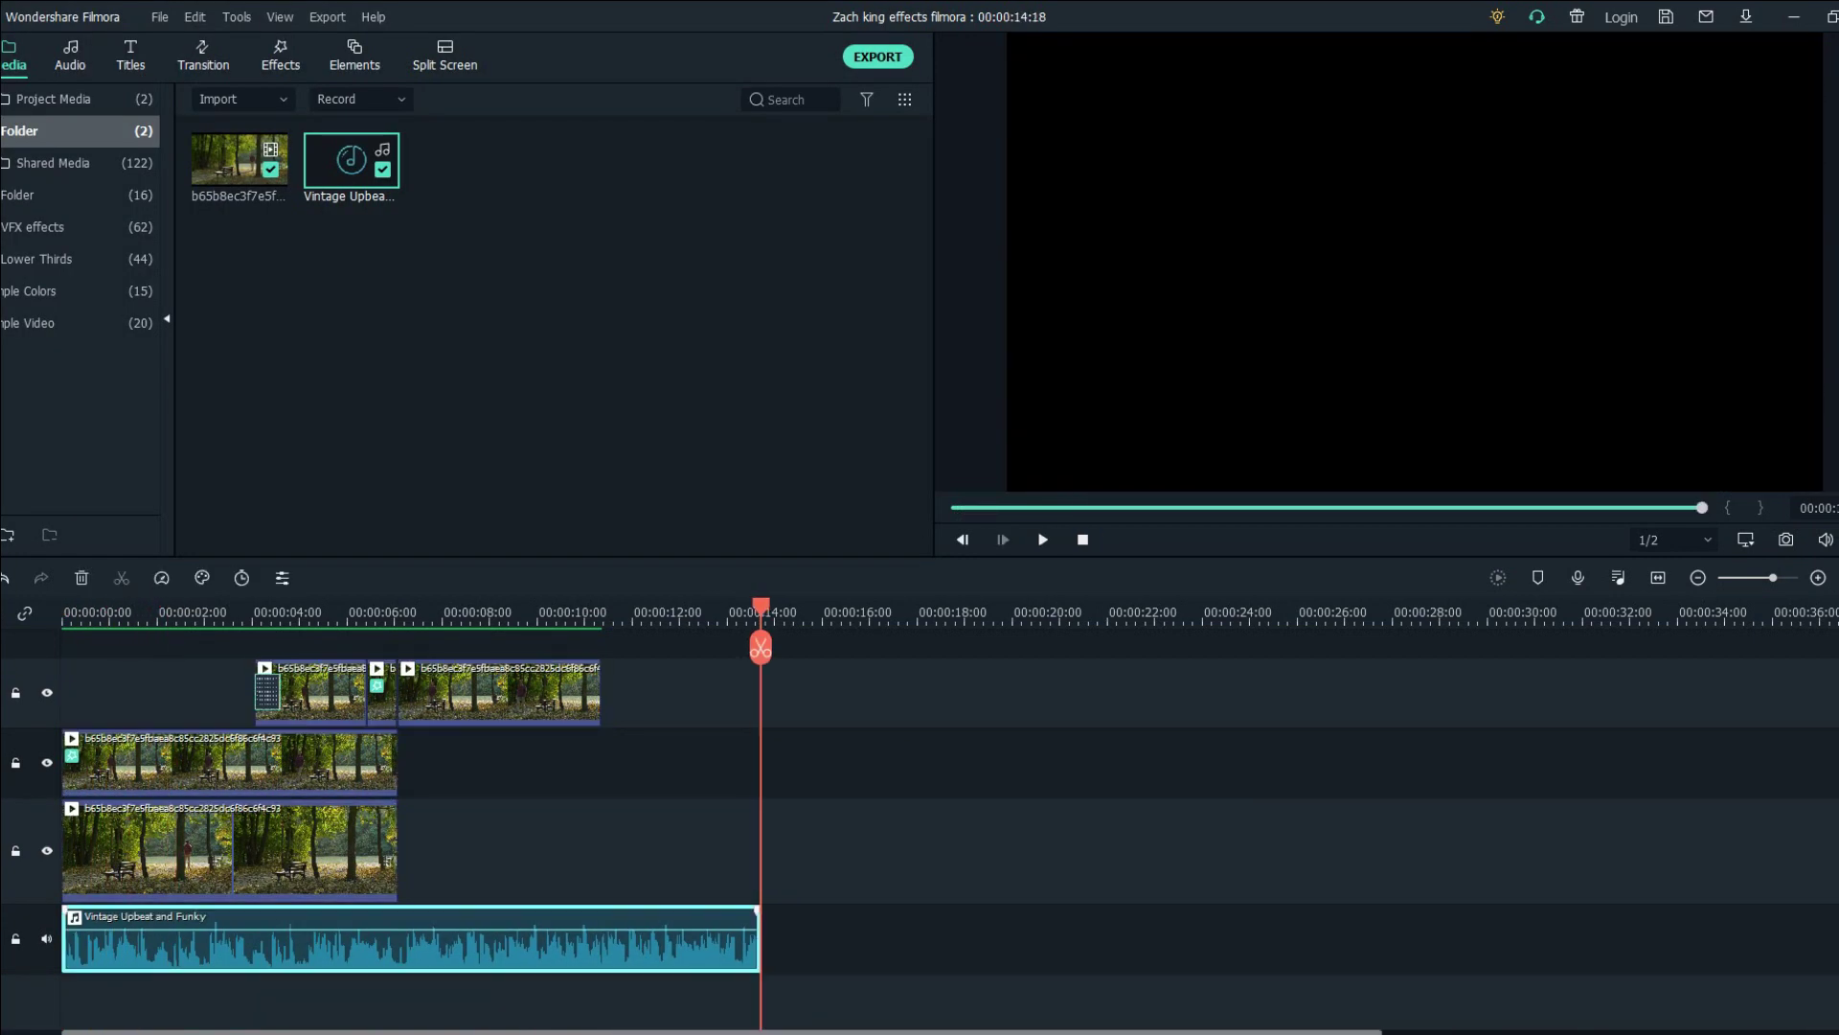
drag(759, 938, 599, 939)
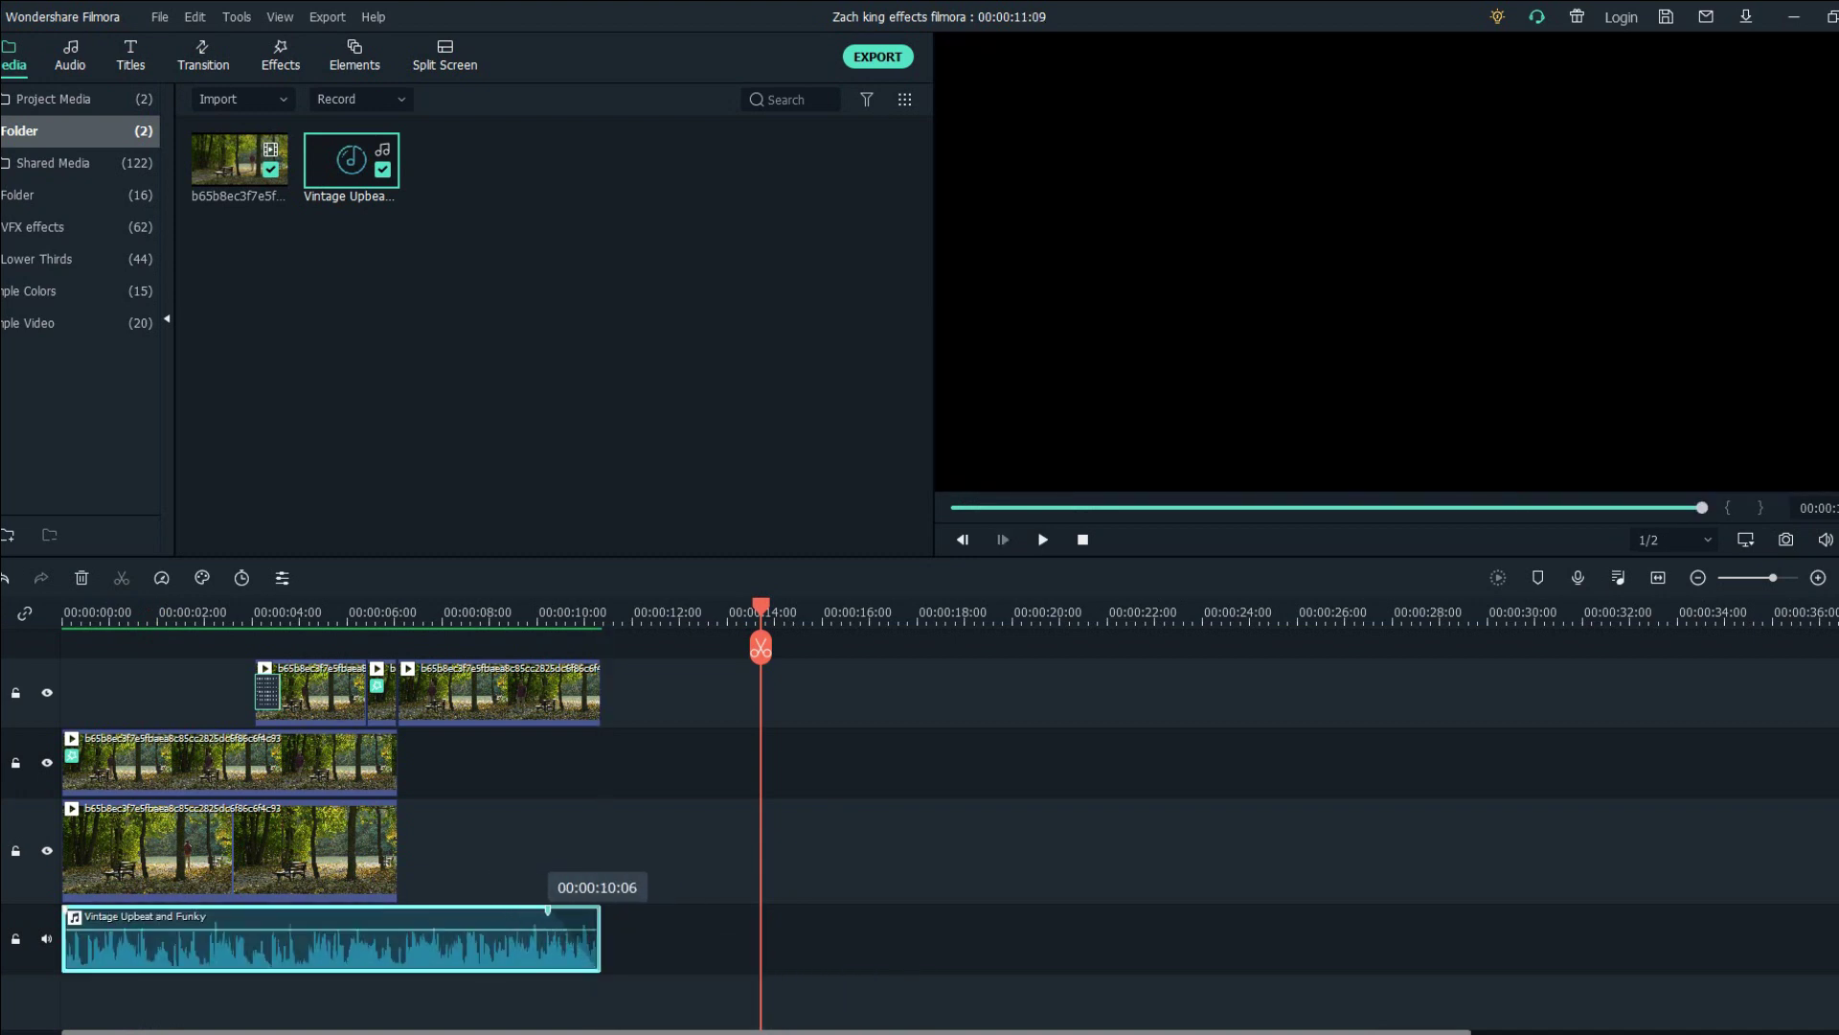
drag(761, 607, 63, 612)
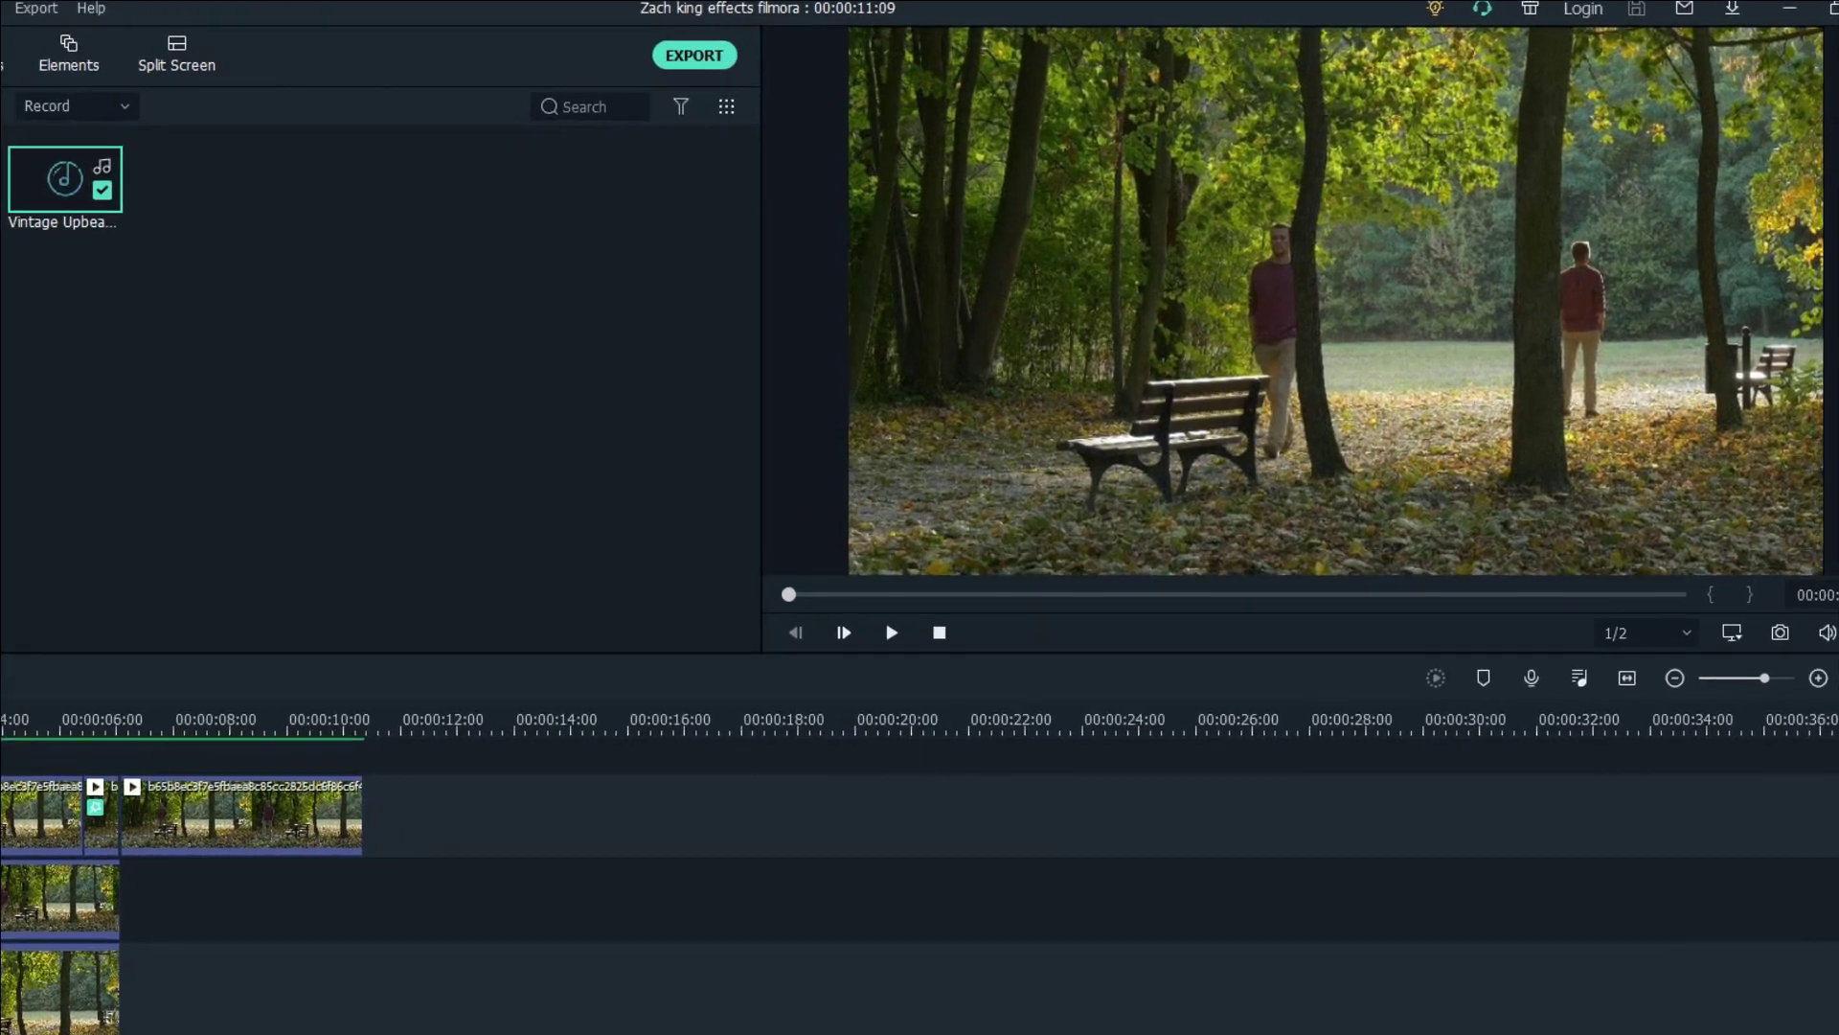
key(space)
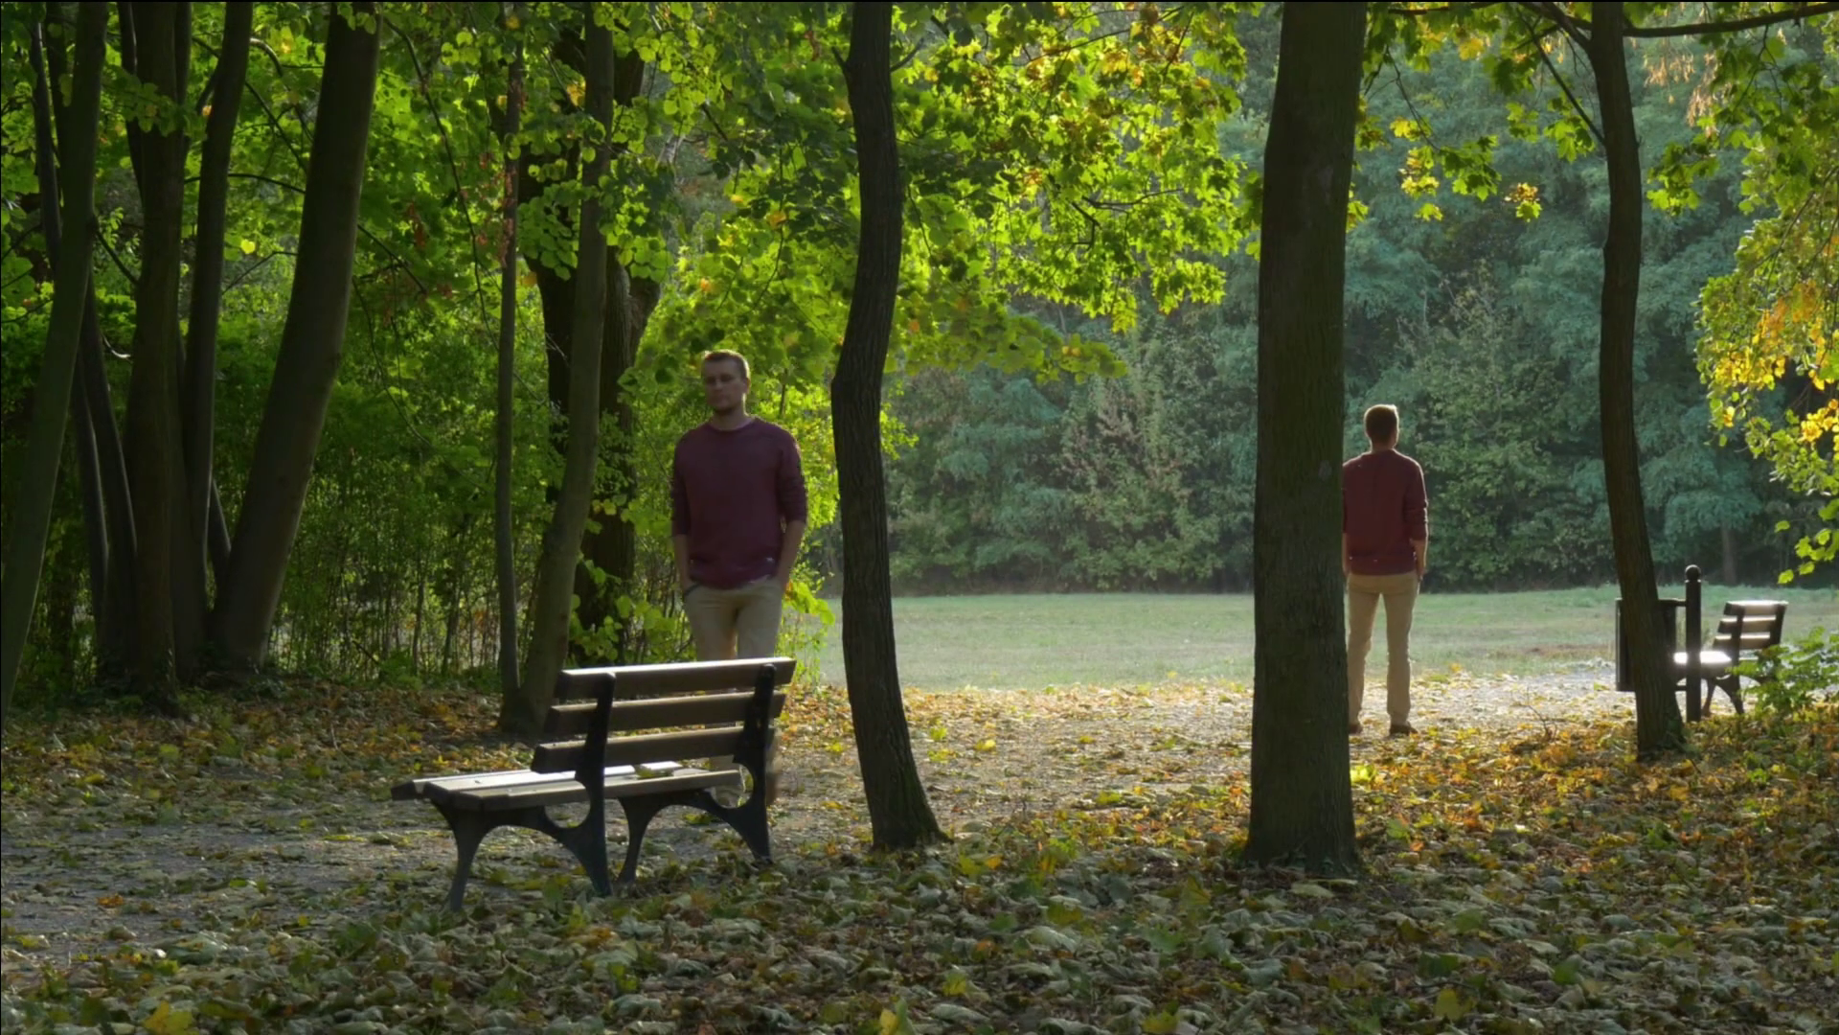